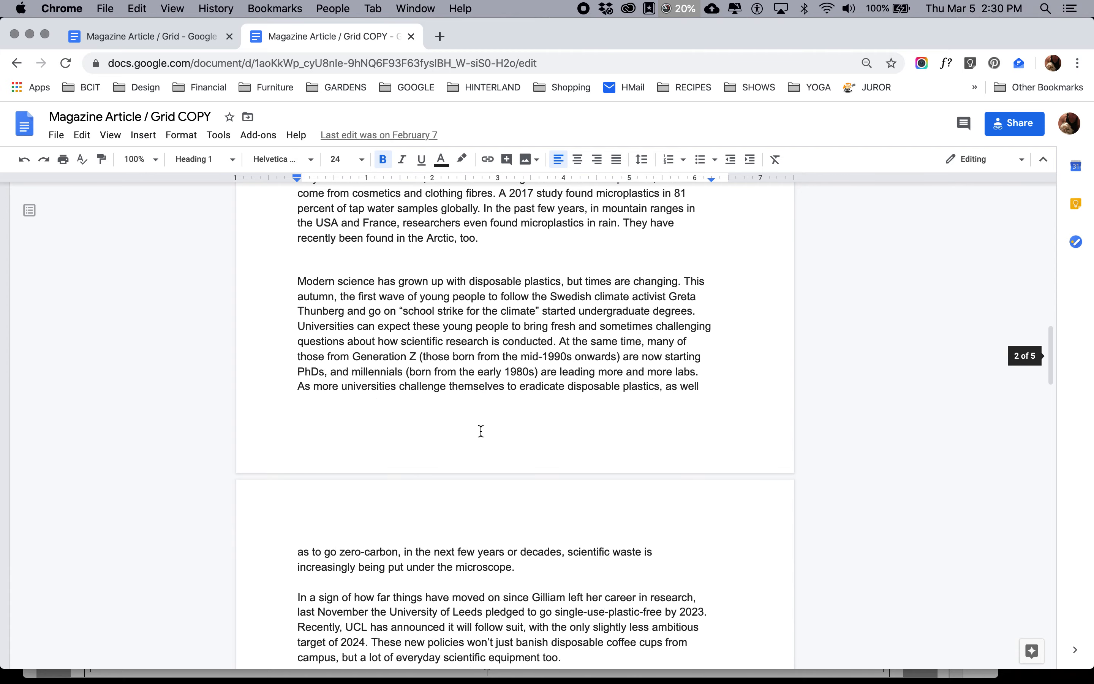
Skim the full plastic-waste article in the Magazine Article / Grid COPY document to review its text
{"action": "scroll", "coordinate": [481, 432], "scroll_direction": "down", "scroll_amount": 15}
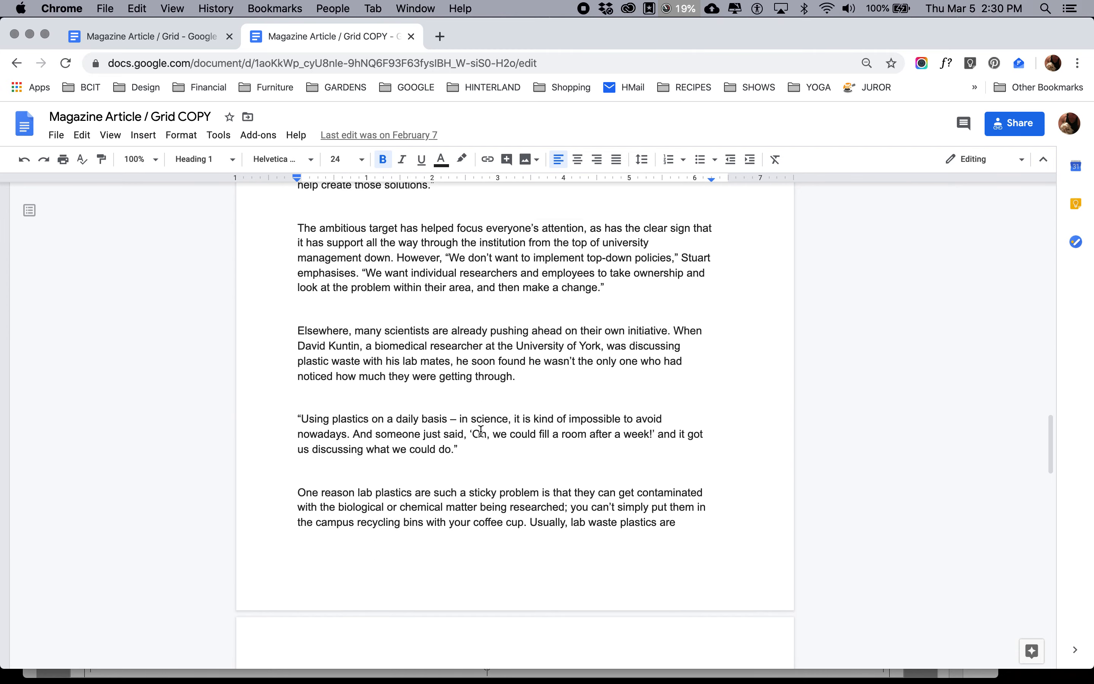
{"action": "scroll", "coordinate": [481, 431], "scroll_direction": "down", "scroll_amount": 15}
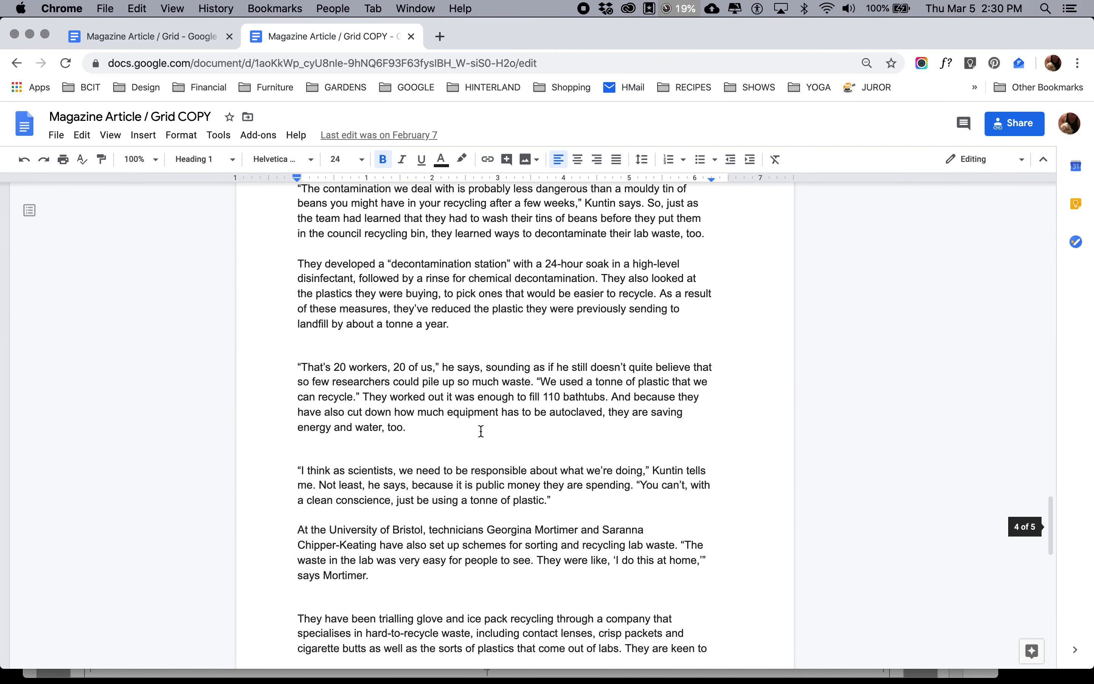
{"action": "scroll", "coordinate": [481, 431], "scroll_direction": "down", "scroll_amount": 7}
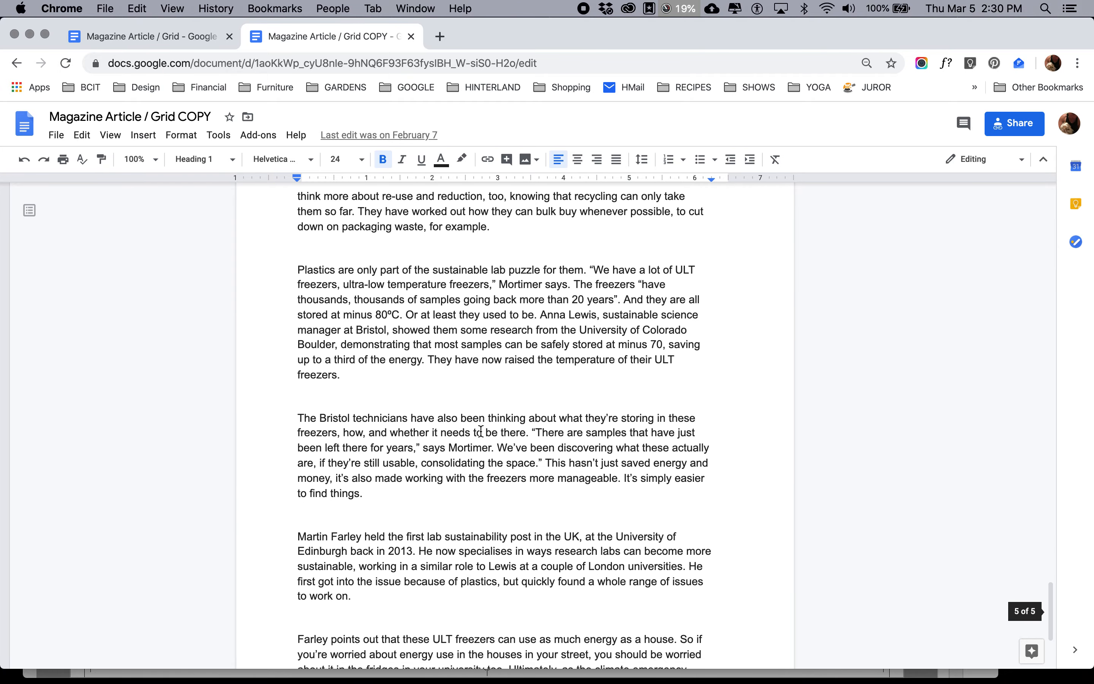
{"action": "scroll", "coordinate": [481, 431], "scroll_direction": "up", "scroll_amount": 20}
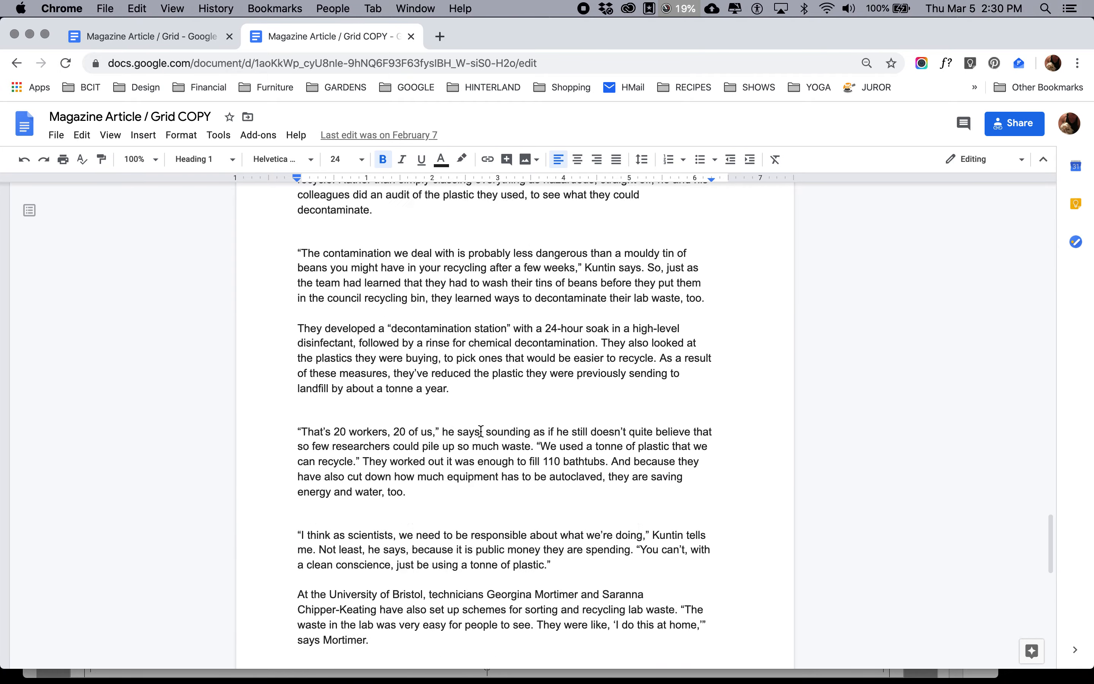
{"action": "scroll", "coordinate": [481, 431], "scroll_direction": "up", "scroll_amount": 15}
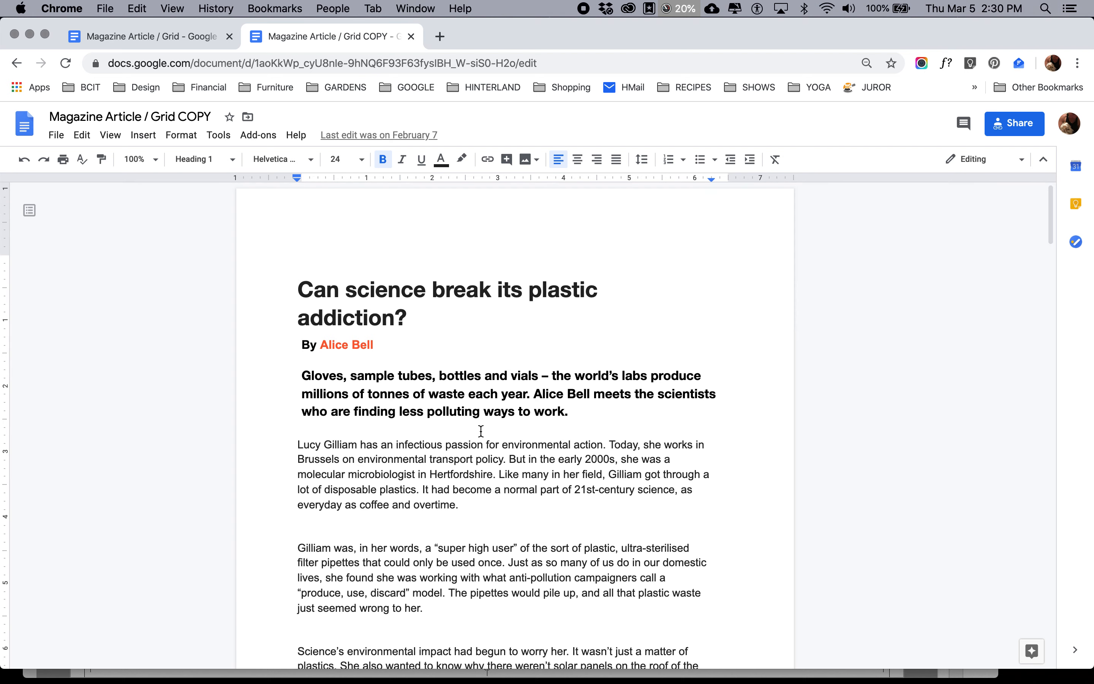
{"action": "scroll", "coordinate": [481, 431], "scroll_direction": "down", "scroll_amount": 15}
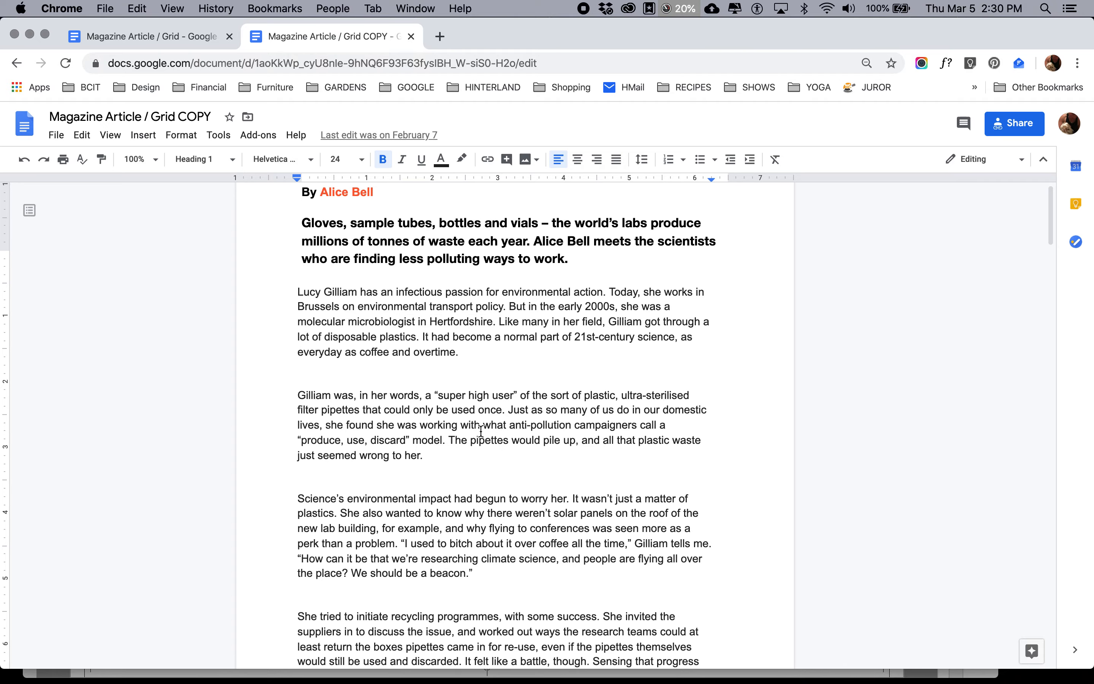
{"action": "scroll", "coordinate": [481, 426], "scroll_direction": "down", "scroll_amount": 20}
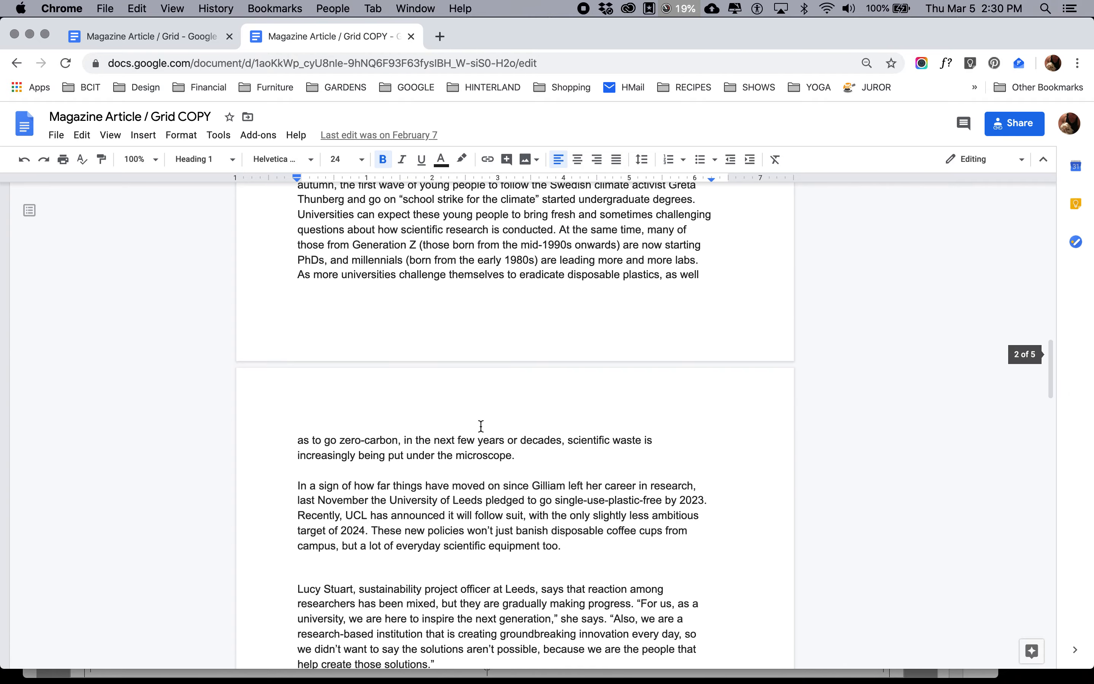
{"action": "scroll", "coordinate": [481, 427], "scroll_direction": "up", "scroll_amount": 20}
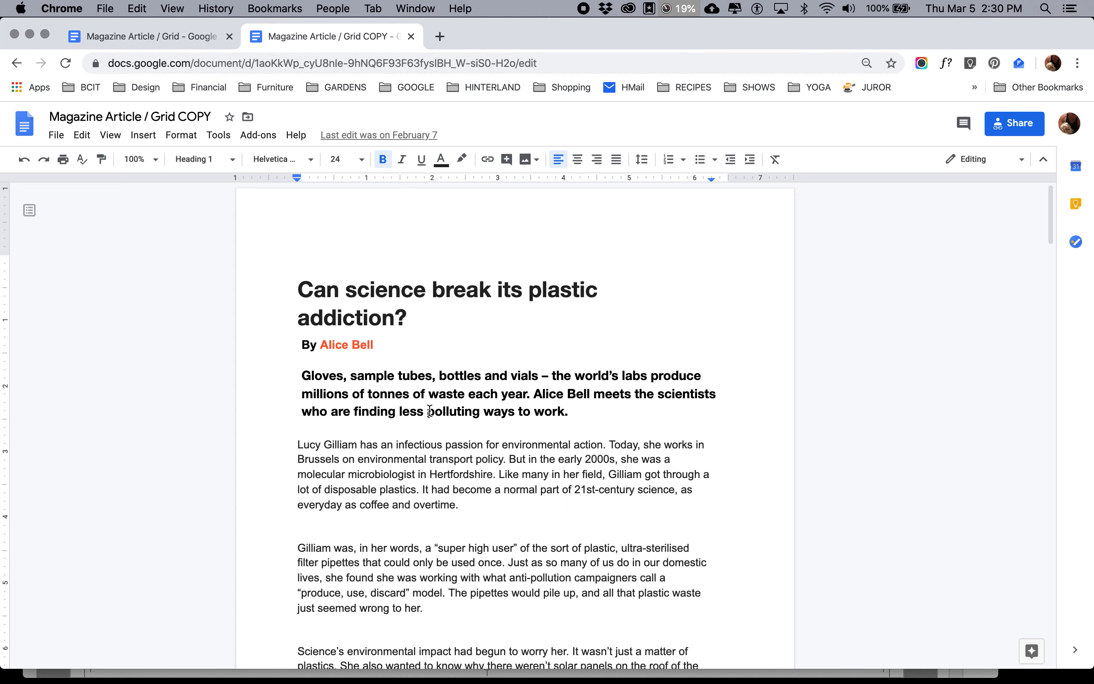
Switch to Finder, widen the magazine grid folder's Name column and enlarge its window so full file names show
{"action": "key", "text": "super+Tab"}
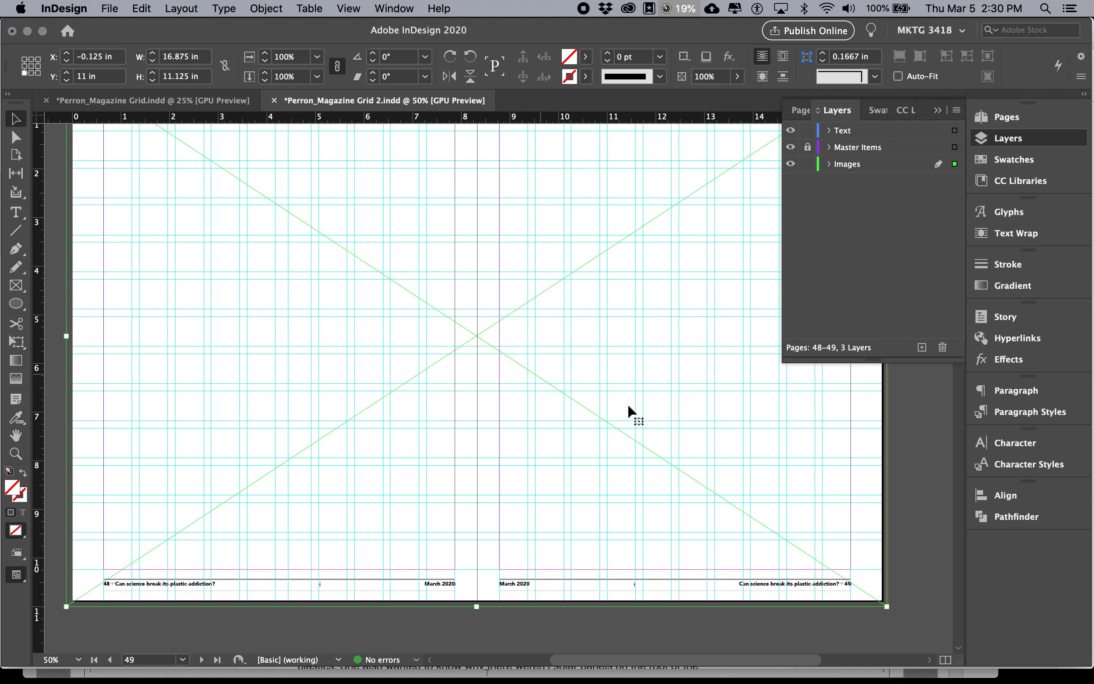
{"action": "key", "text": "super+Tab"}
{"action": "key", "text": "super+Tab"}
{"action": "key", "text": "super+Tab"}
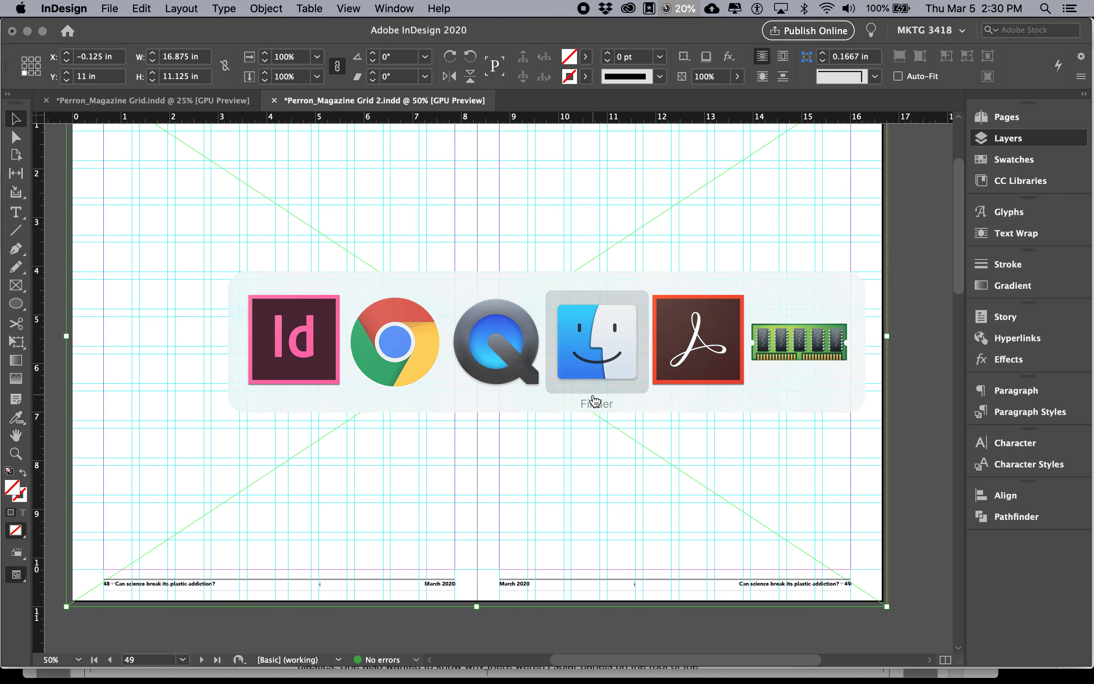
{"action": "left_click", "coordinate": [380, 308]}
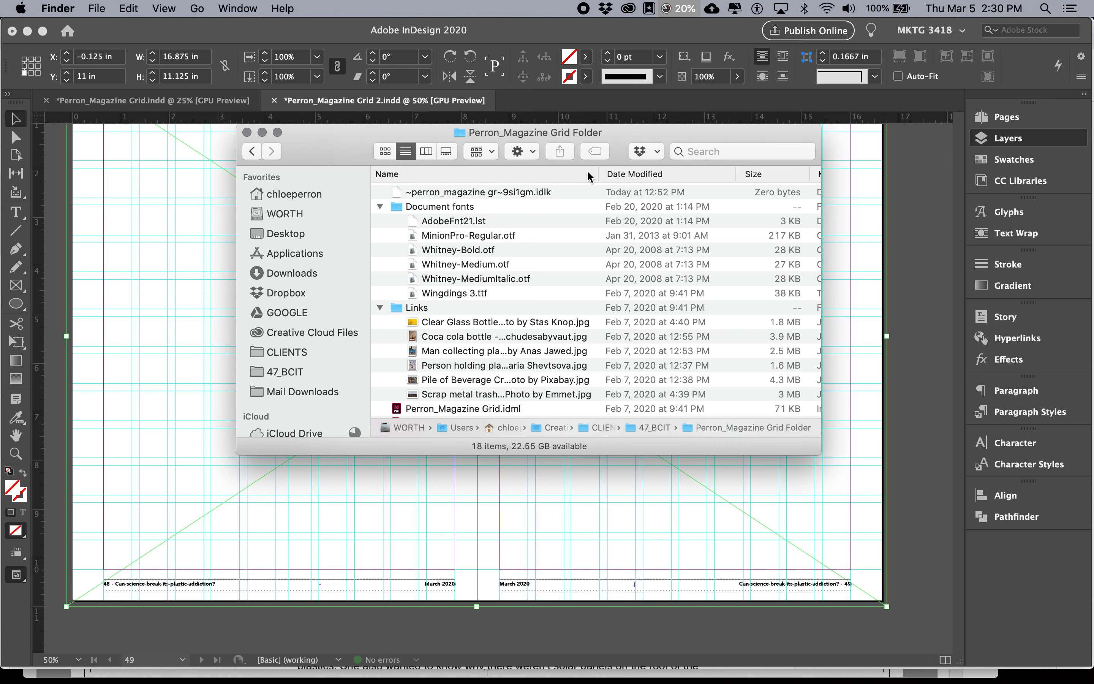
{"action": "left_click_drag", "start_coordinate": [597, 171], "coordinate": [747, 174]}
{"action": "left_click_drag", "start_coordinate": [820, 453], "coordinate": [913, 529]}
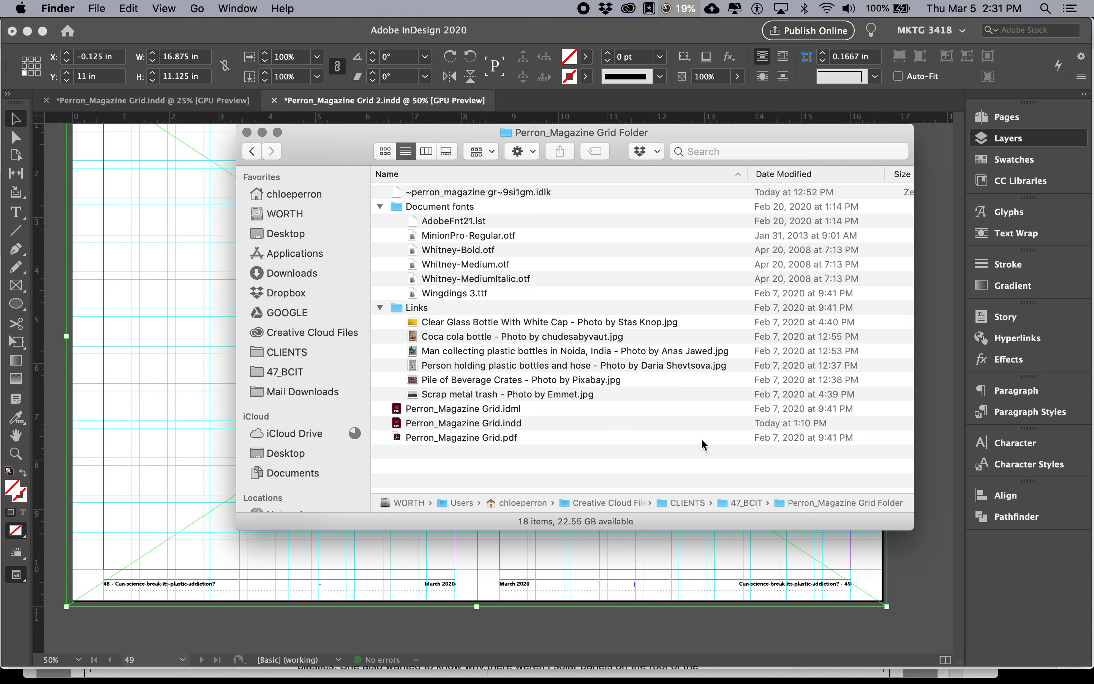
Preview the six images in the Links folder one after another, from the clear glass bottle to the scrap metal trash
{"action": "left_click", "coordinate": [614, 320]}
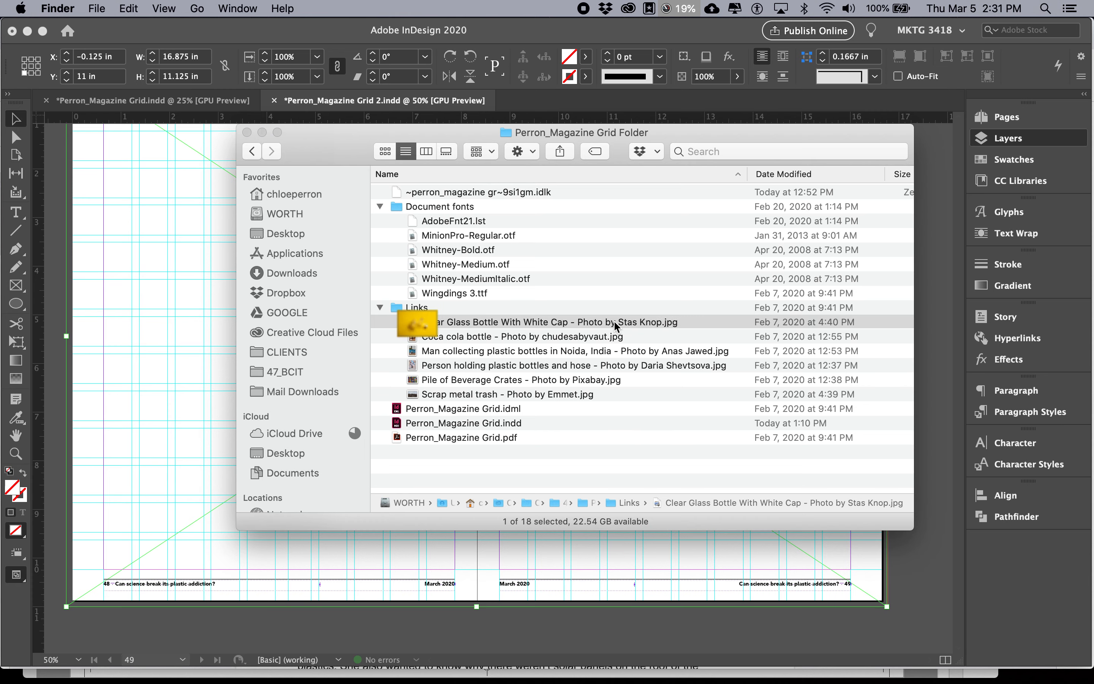
{"action": "key", "text": "space"}
{"action": "key", "text": "Down"}
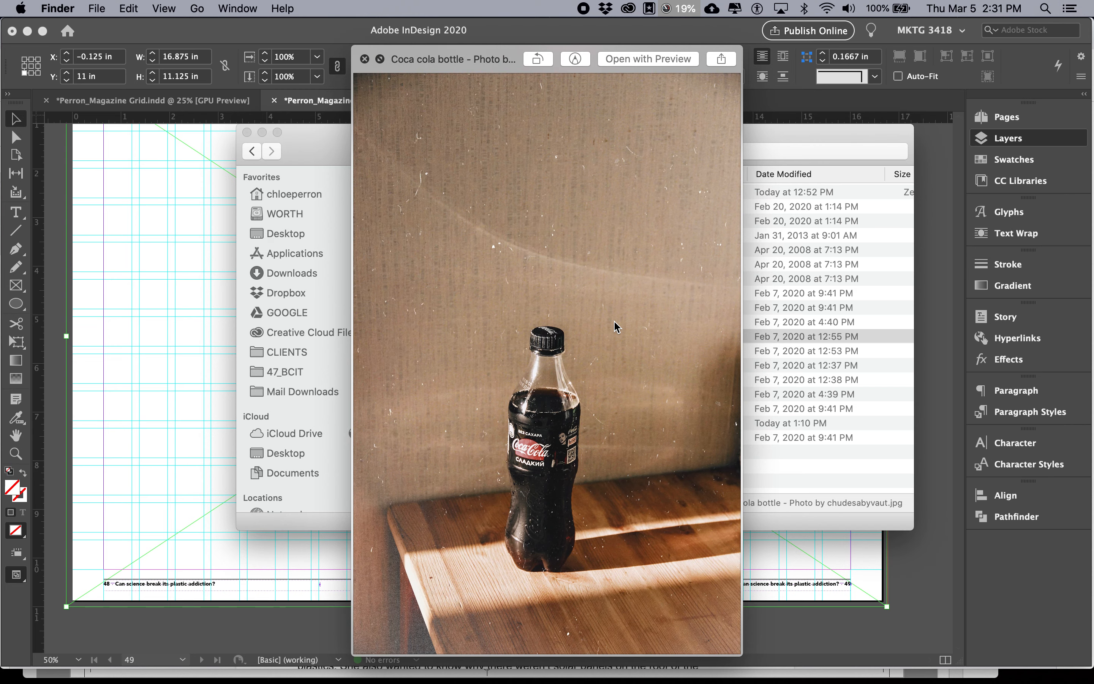
{"action": "key", "text": "Down"}
{"action": "key", "text": "Down"}
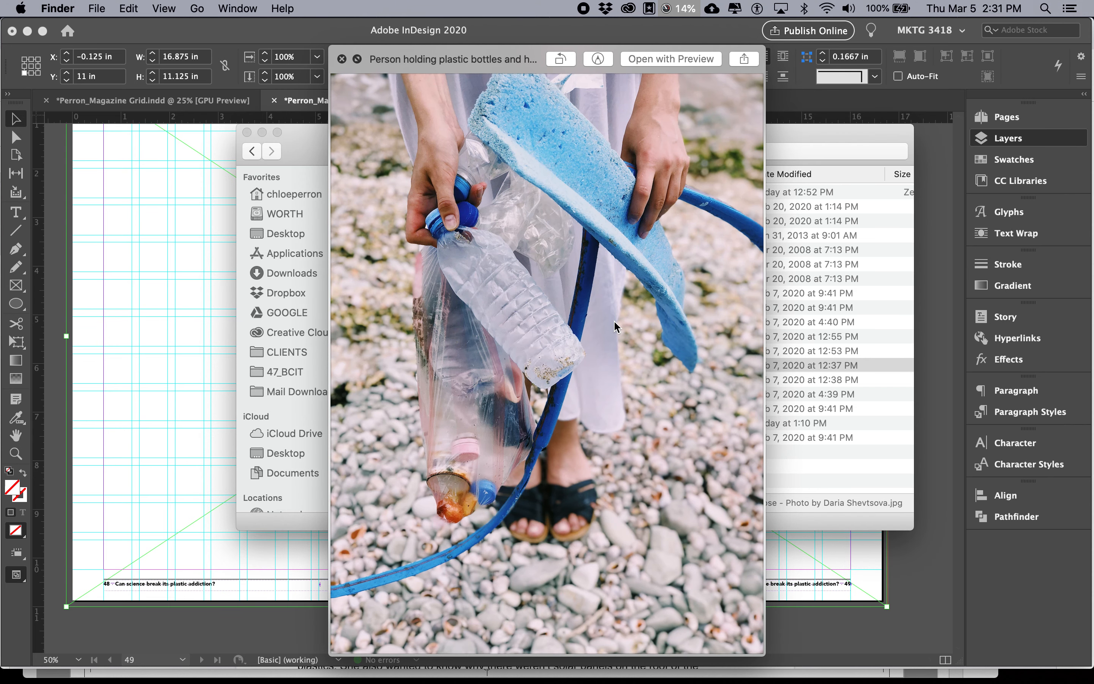
{"action": "key", "text": "Down"}
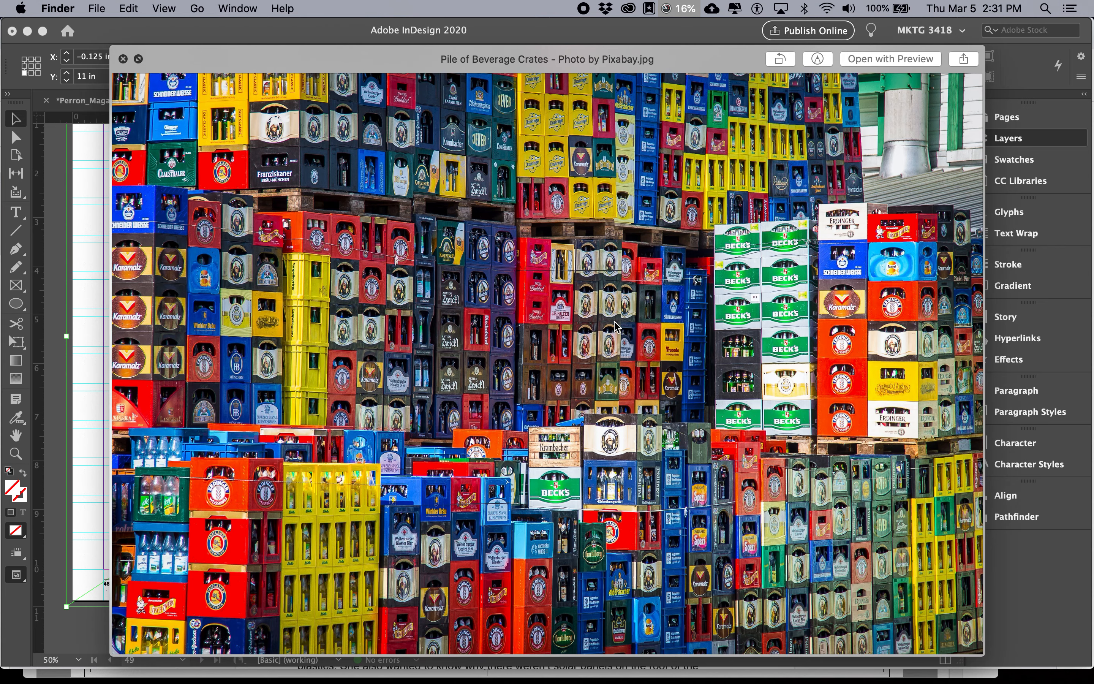
{"action": "key", "text": "Down"}
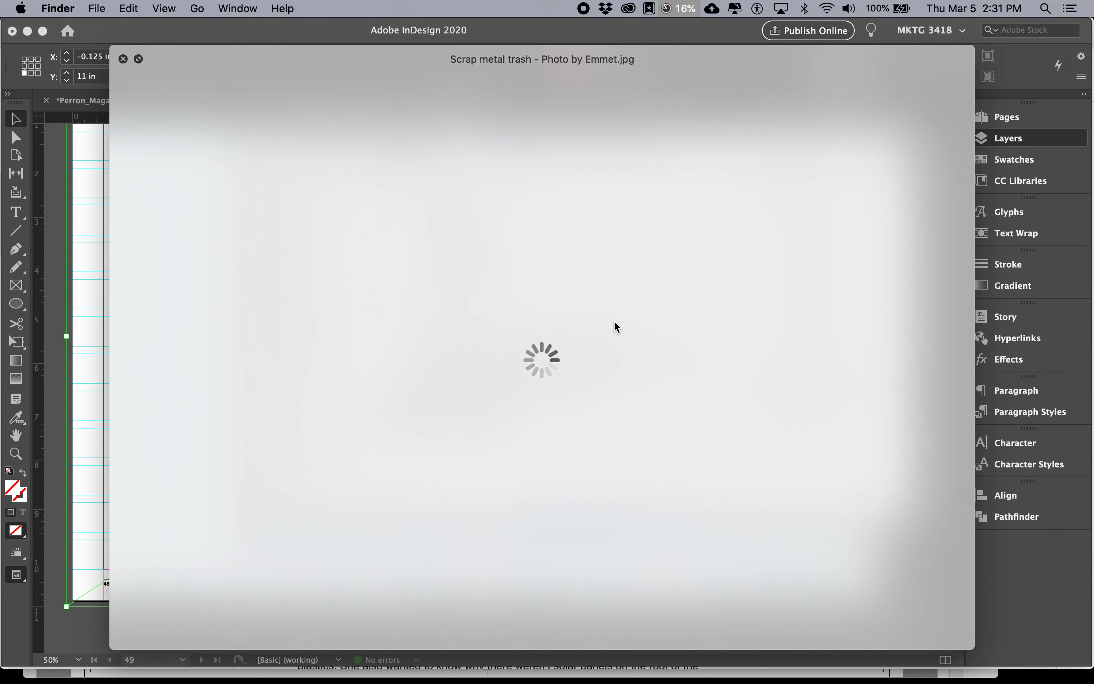
{"action": "key", "text": "Down"}
{"action": "key", "text": "space"}
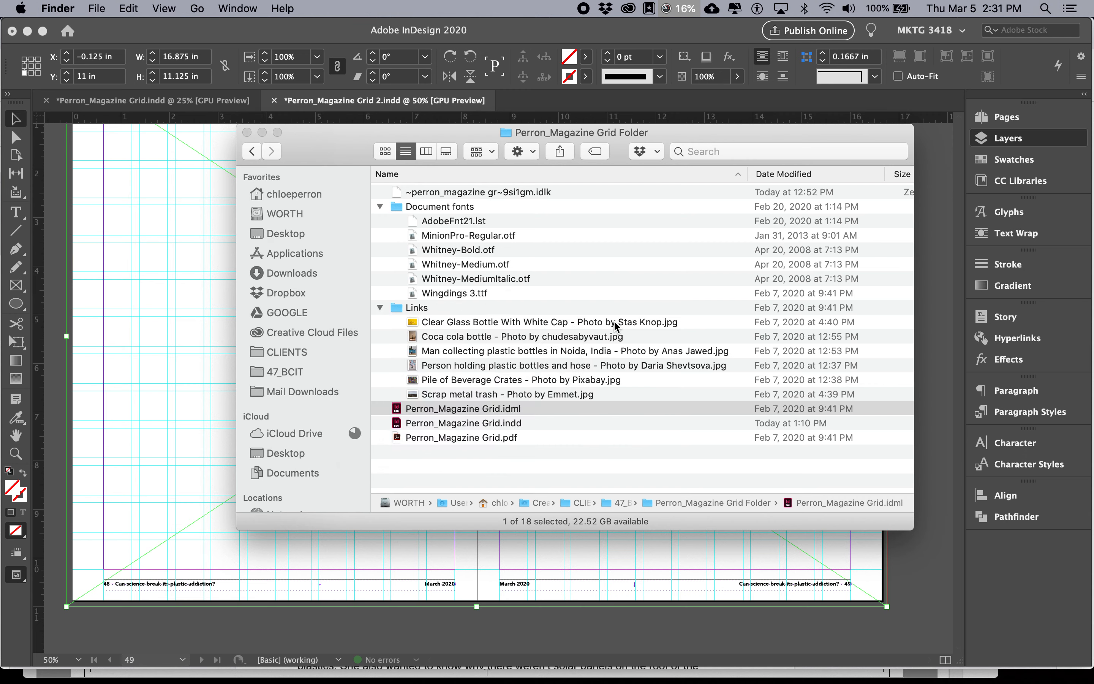
Preview the Links images again, from the clear glass bottle through the pile of beverage crates
{"action": "left_click", "coordinate": [608, 326]}
{"action": "key", "text": "space"}
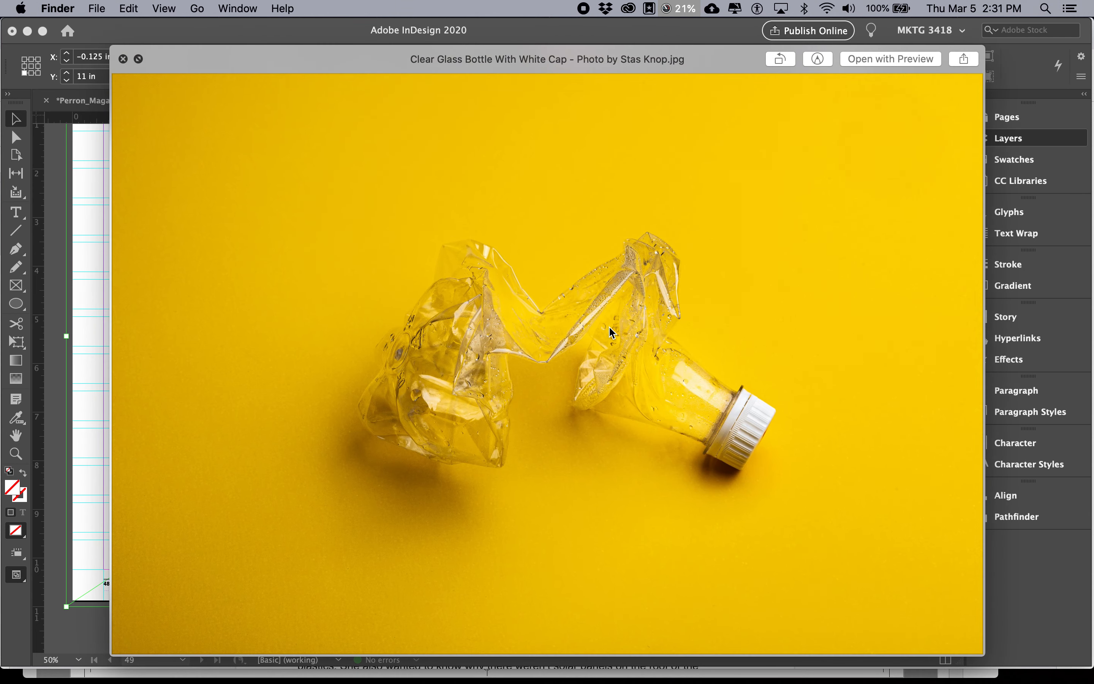
{"action": "key", "text": "Down"}
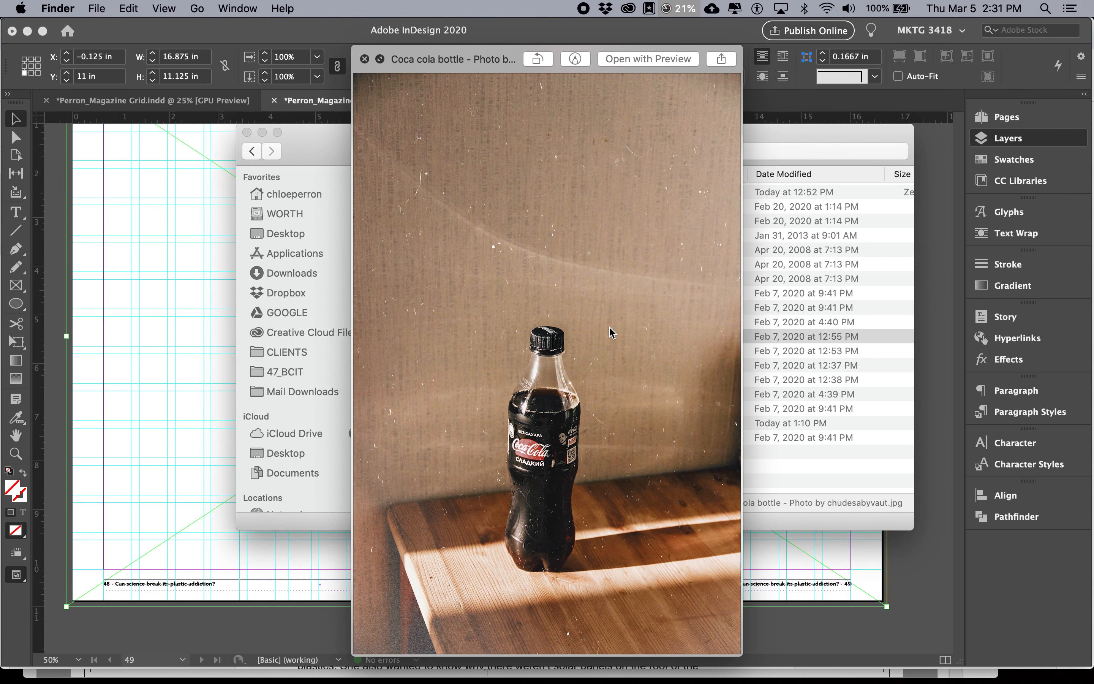
{"action": "key", "text": "Down"}
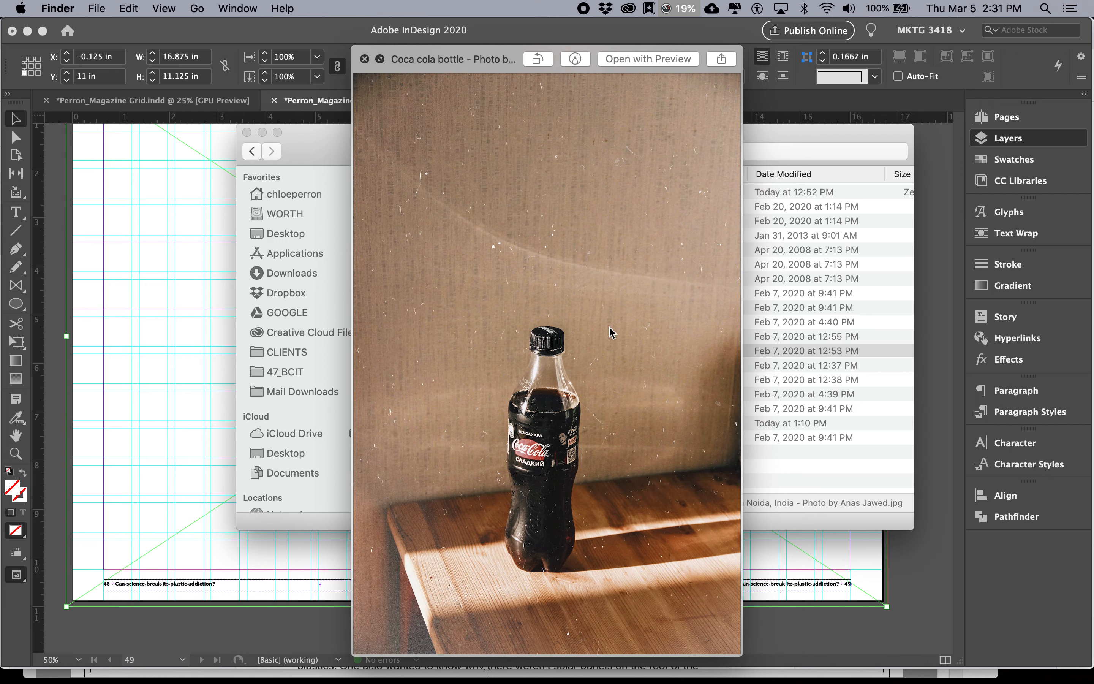
{"action": "key", "text": "Down"}
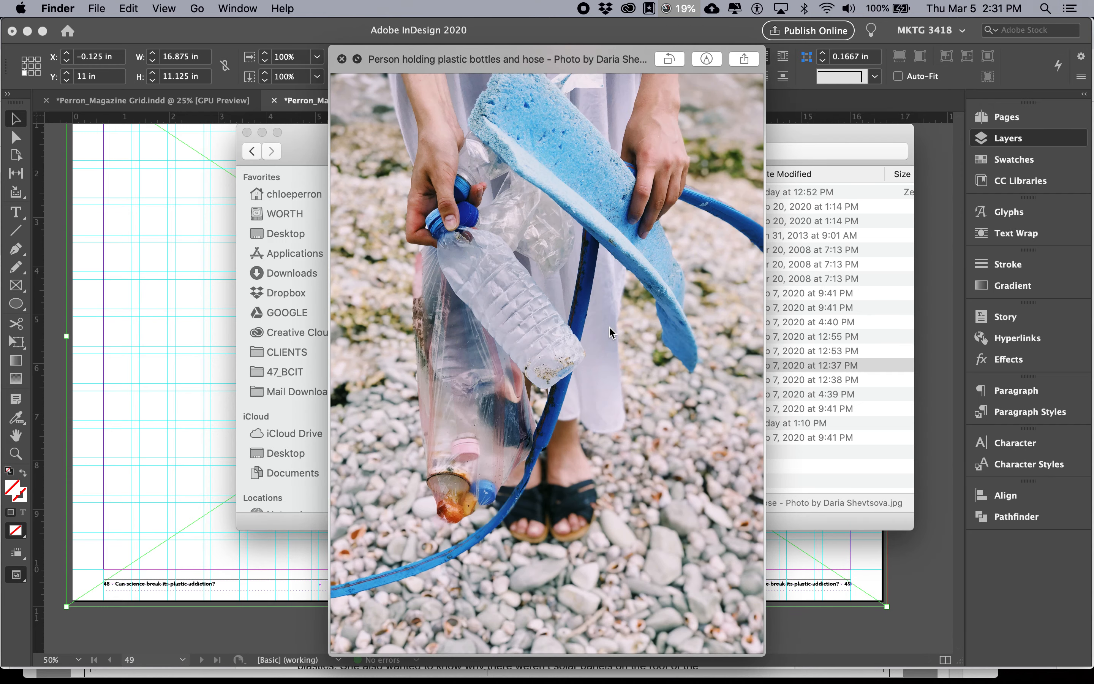
{"action": "key", "text": "Down"}
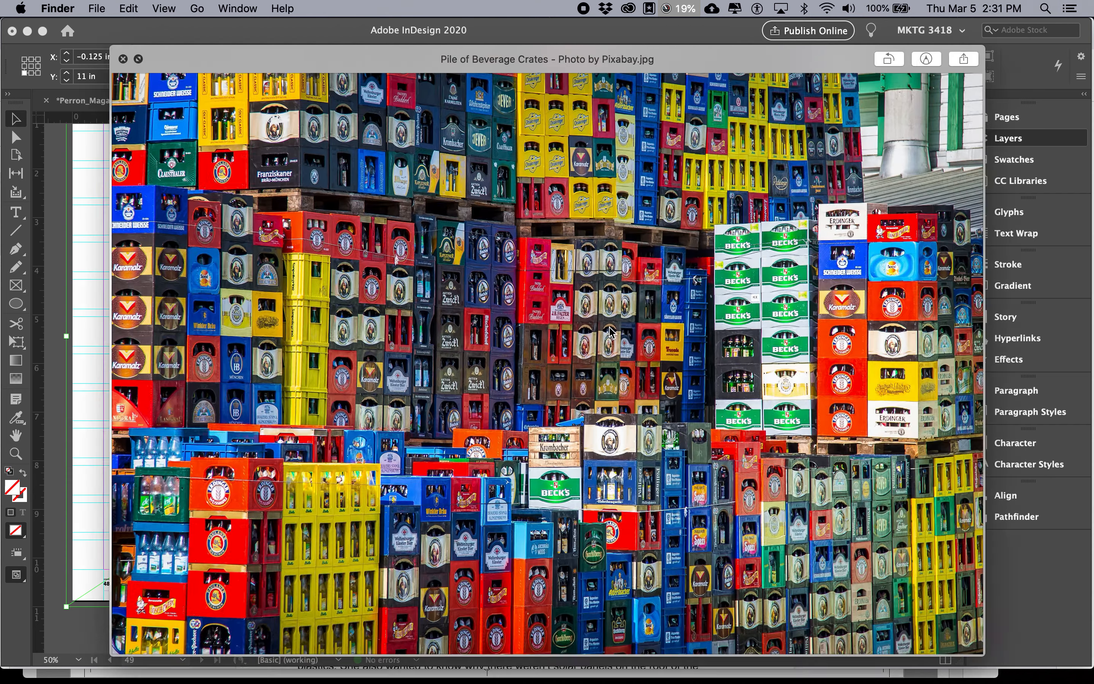
{"action": "key", "text": "space"}
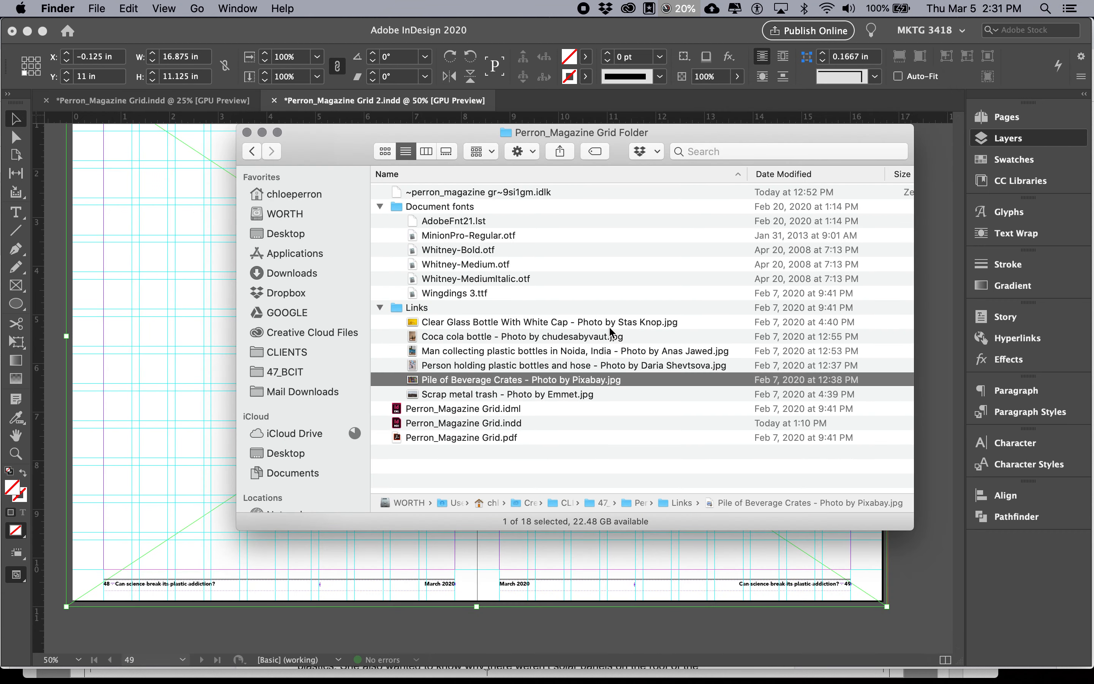
Switch to InDesign, bring up the first Magazine Grid document and leave preview mode to show its guides
{"action": "left_click", "coordinate": [185, 335]}
{"action": "left_click", "coordinate": [205, 107]}
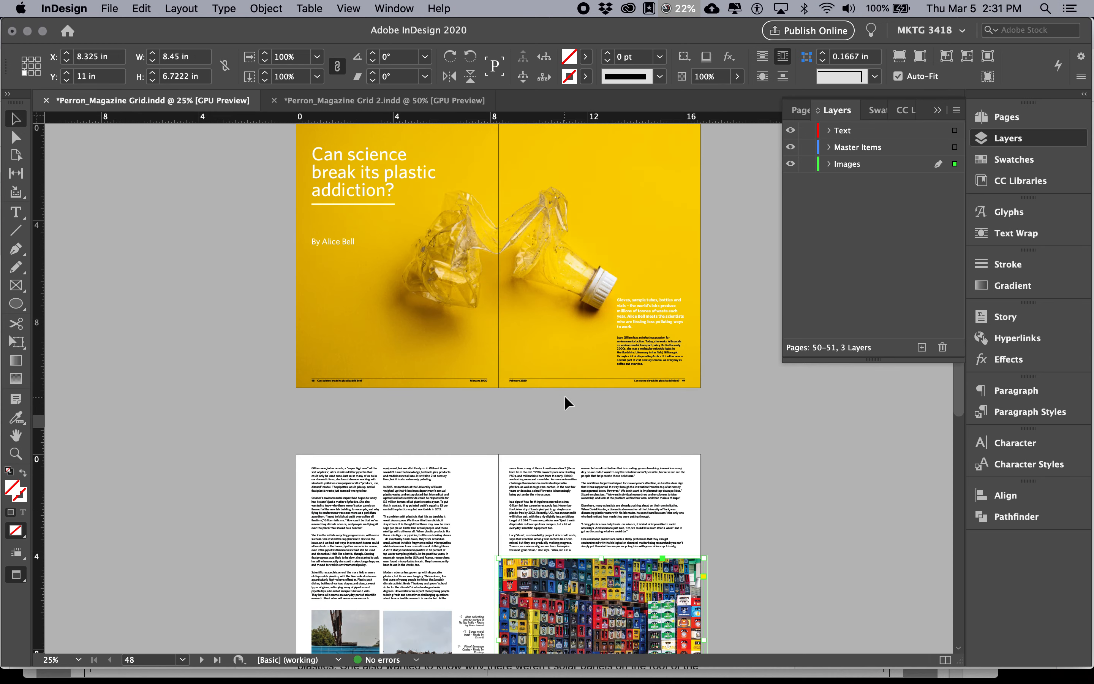
{"action": "key", "text": "w"}
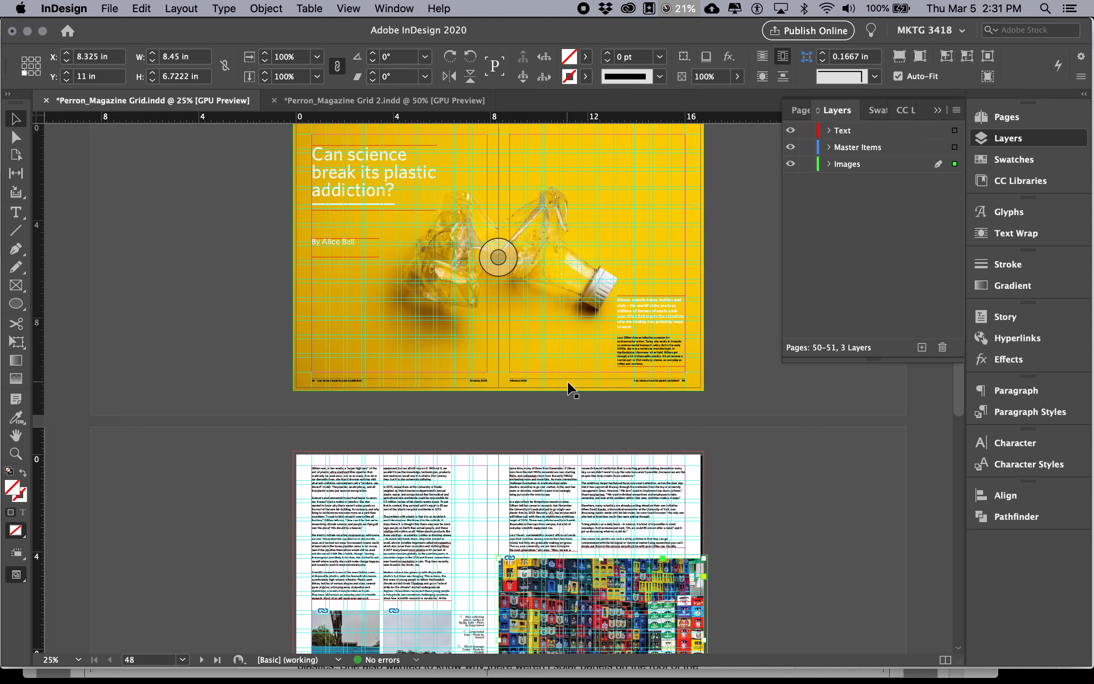
Switch to Chrome, bring up the Magazine Article / Grid instructions and highlight "Object Styles" in section #5, Adding images
{"action": "key", "text": "super+Tab"}
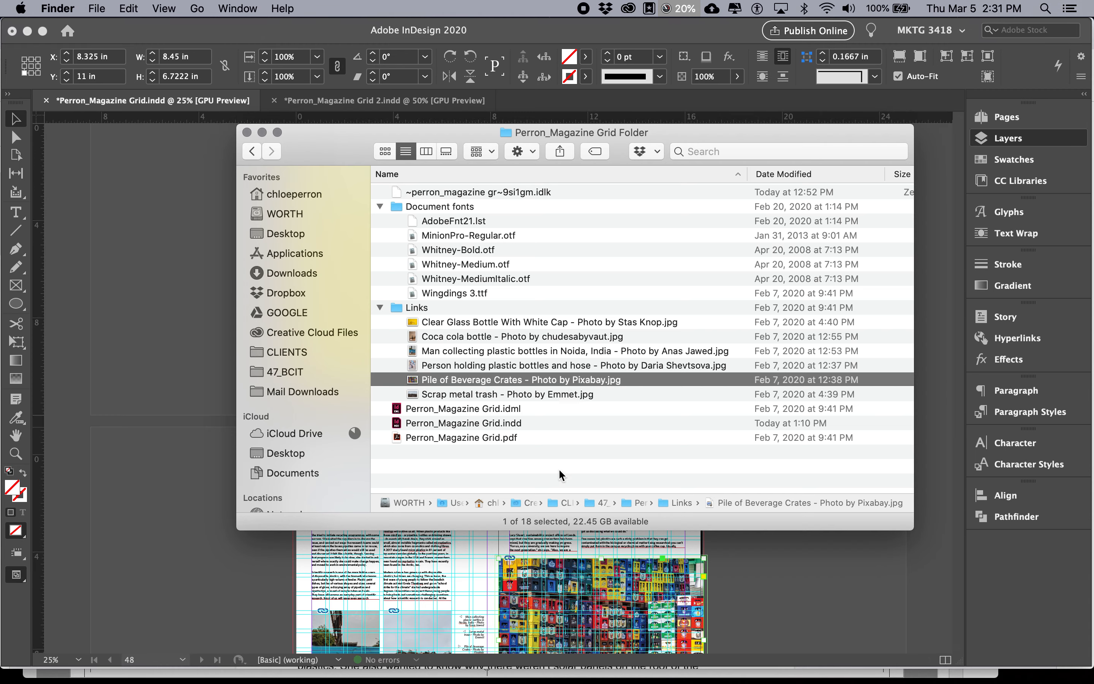
{"action": "key", "text": "super+Tab"}
{"action": "key", "text": "super+Tab"}
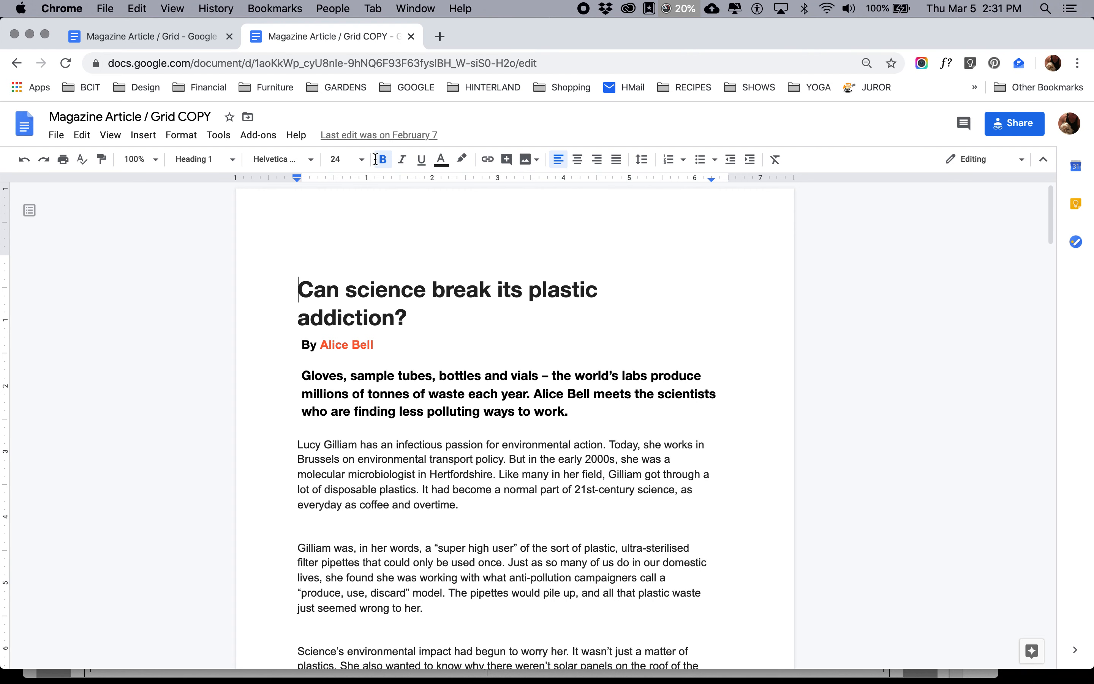
{"action": "left_click", "coordinate": [188, 46]}
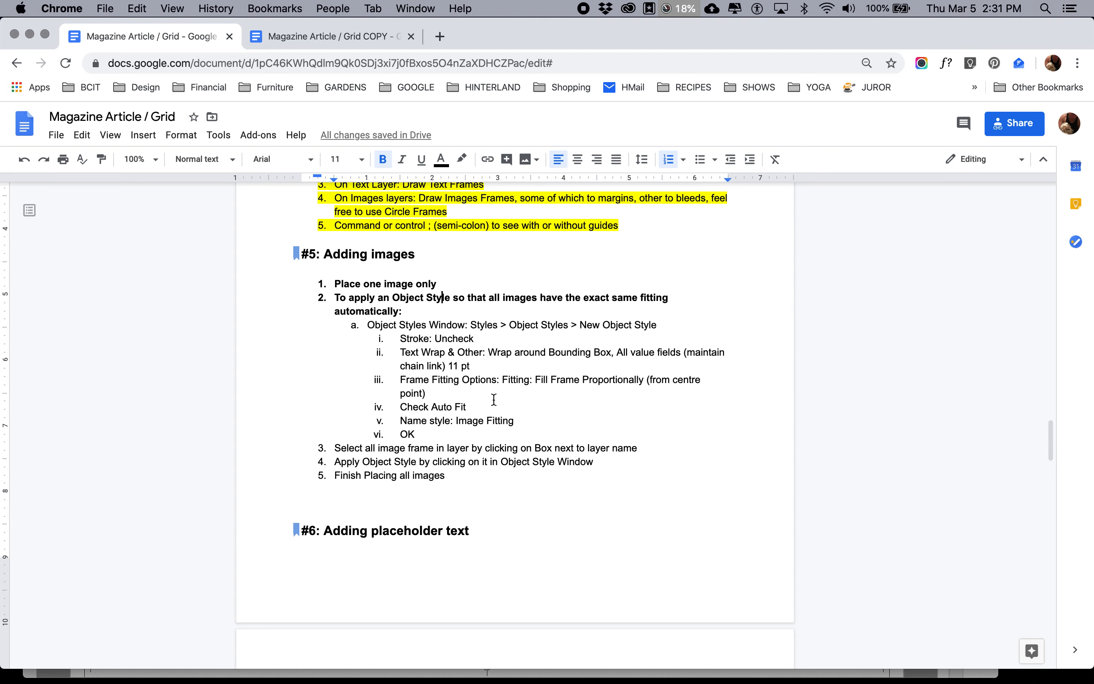
{"action": "left_click_drag", "start_coordinate": [509, 323], "coordinate": [566, 319]}
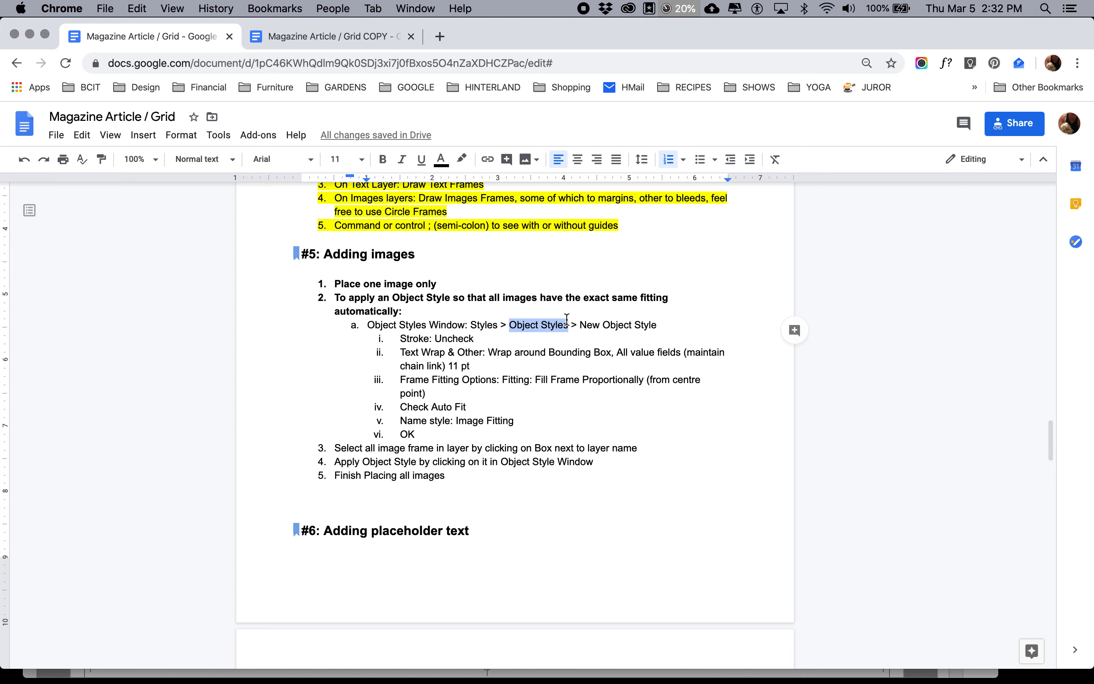
Return to InDesign and look up where the Object Styles panel is listed among the style panels
{"action": "key", "text": "super+Tab"}
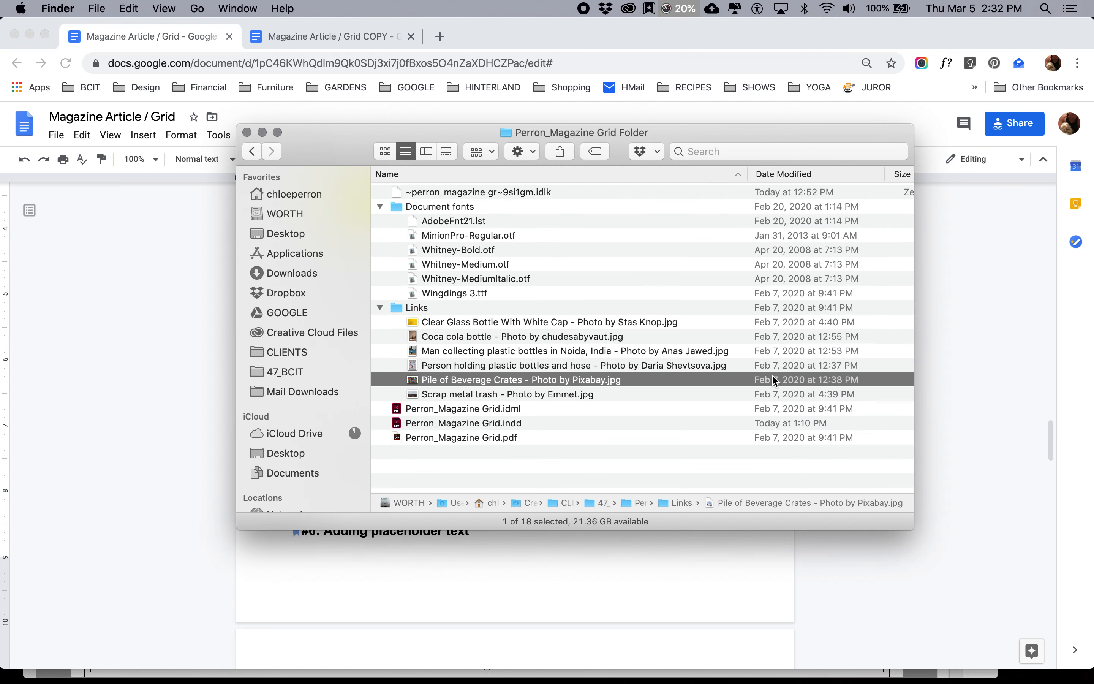
{"action": "key", "text": "super+Tab"}
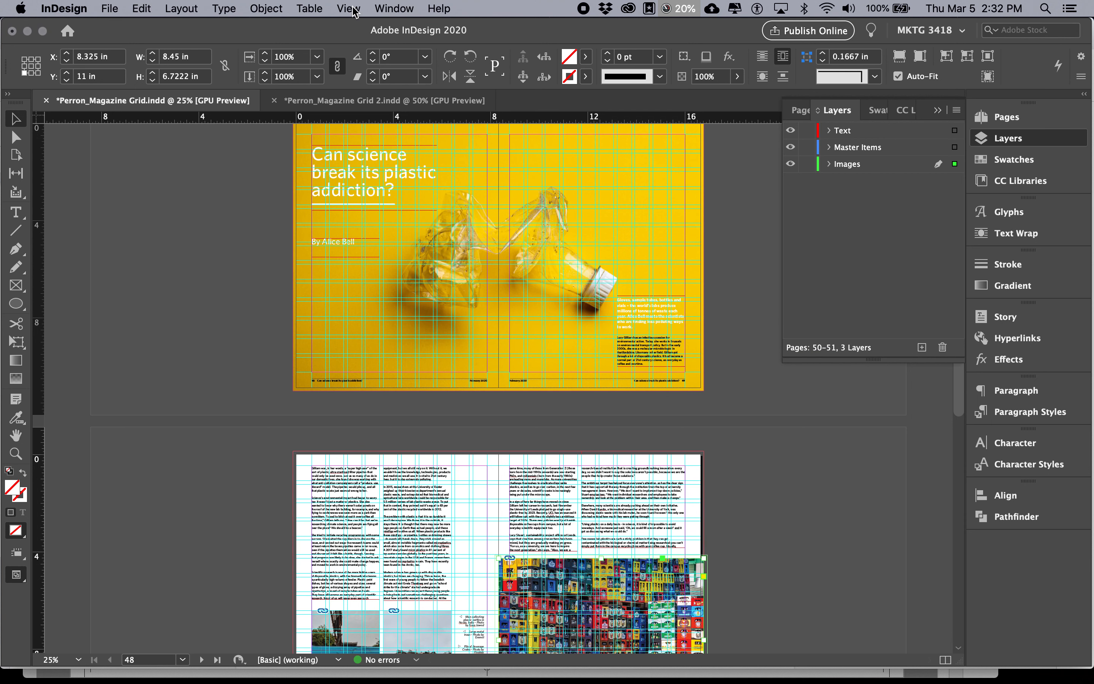
{"action": "left_click", "coordinate": [275, 9]}
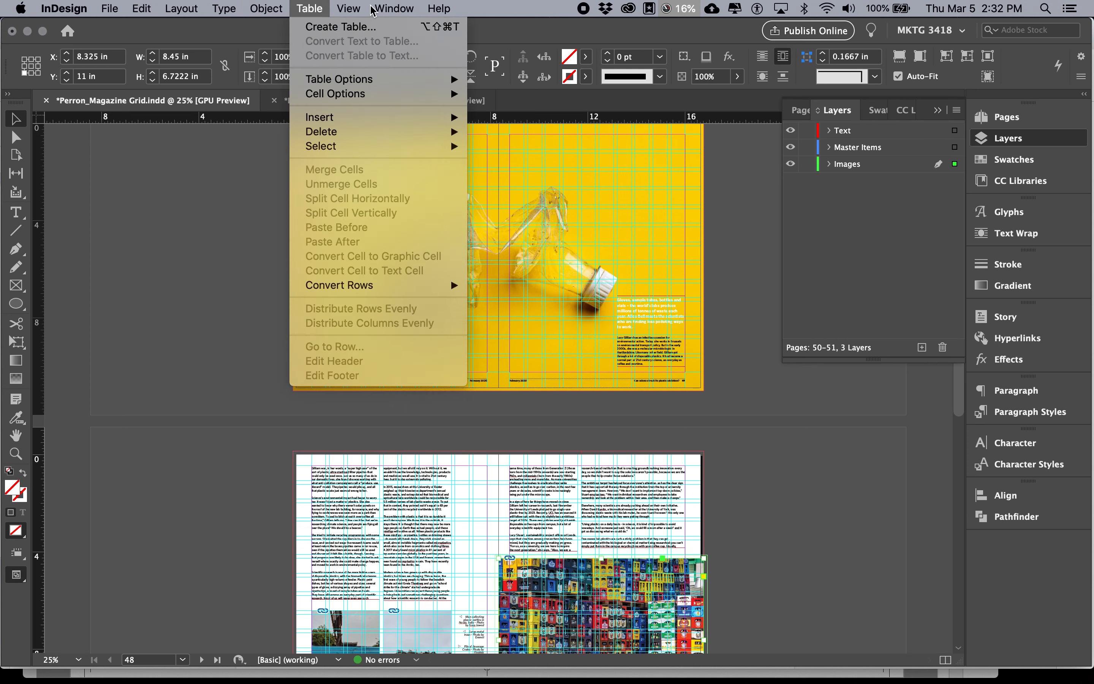
{"action": "mouse_move", "coordinate": [394, 9]}
{"action": "mouse_move", "coordinate": [421, 355]}
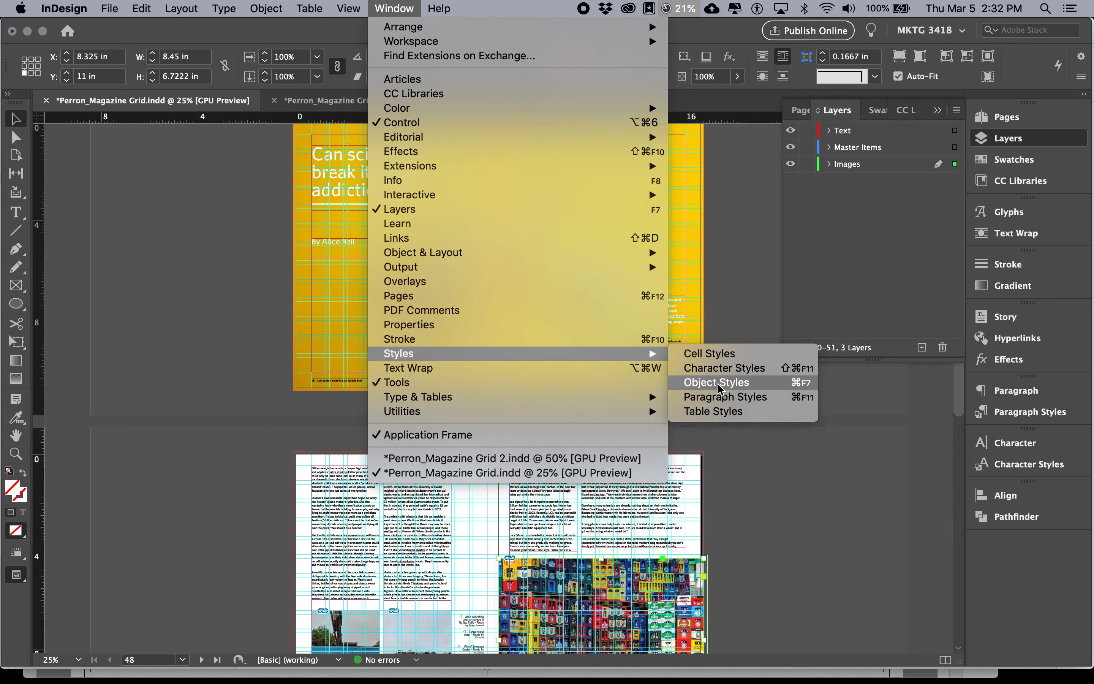
{"action": "left_click", "coordinate": [762, 322]}
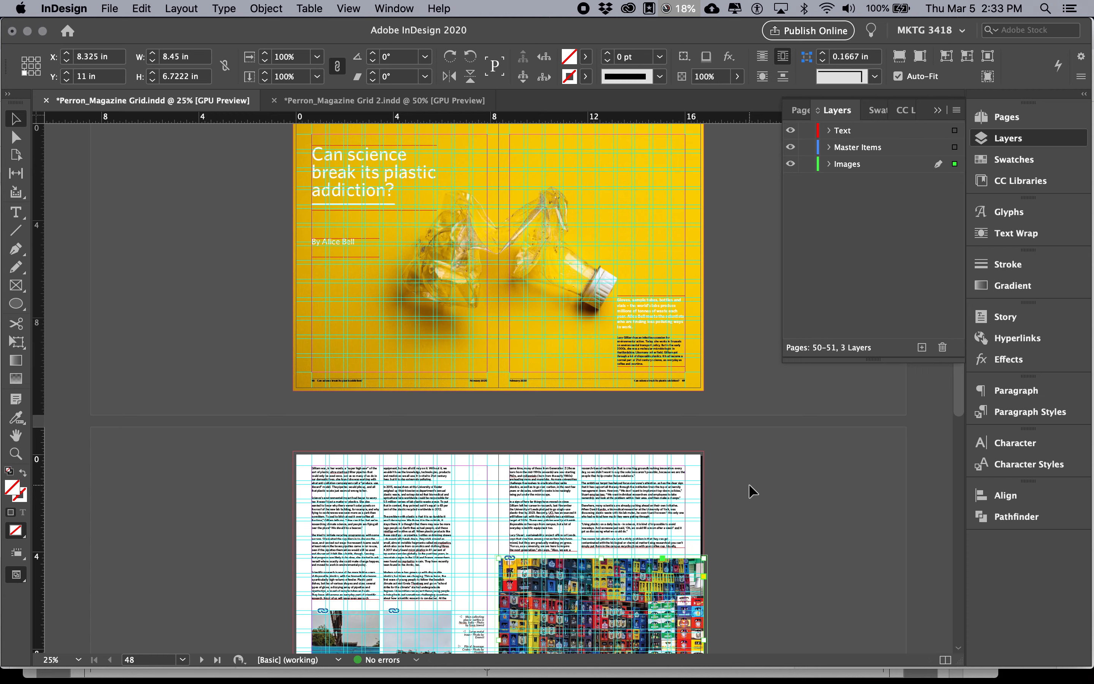
Check the image files in Finder and section #5, Adding images, in Chrome, and return to the first Magazine Grid document in InDesign
{"action": "key", "text": "super+Tab"}
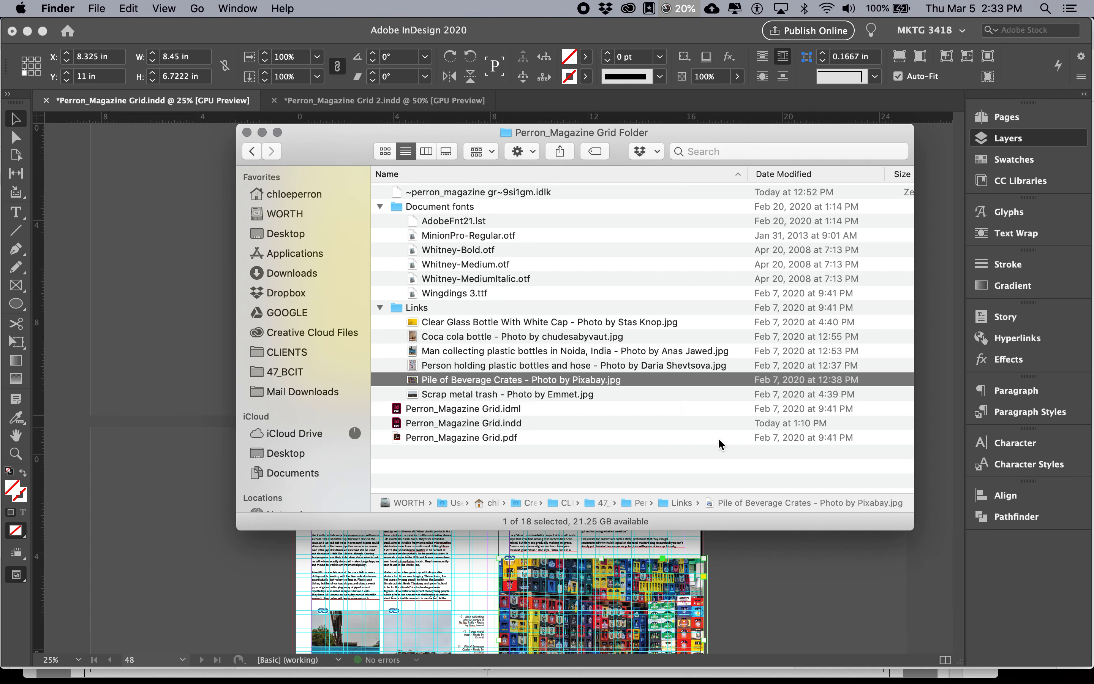
{"action": "key", "text": "super+Tab"}
{"action": "key", "text": "super+Tab"}
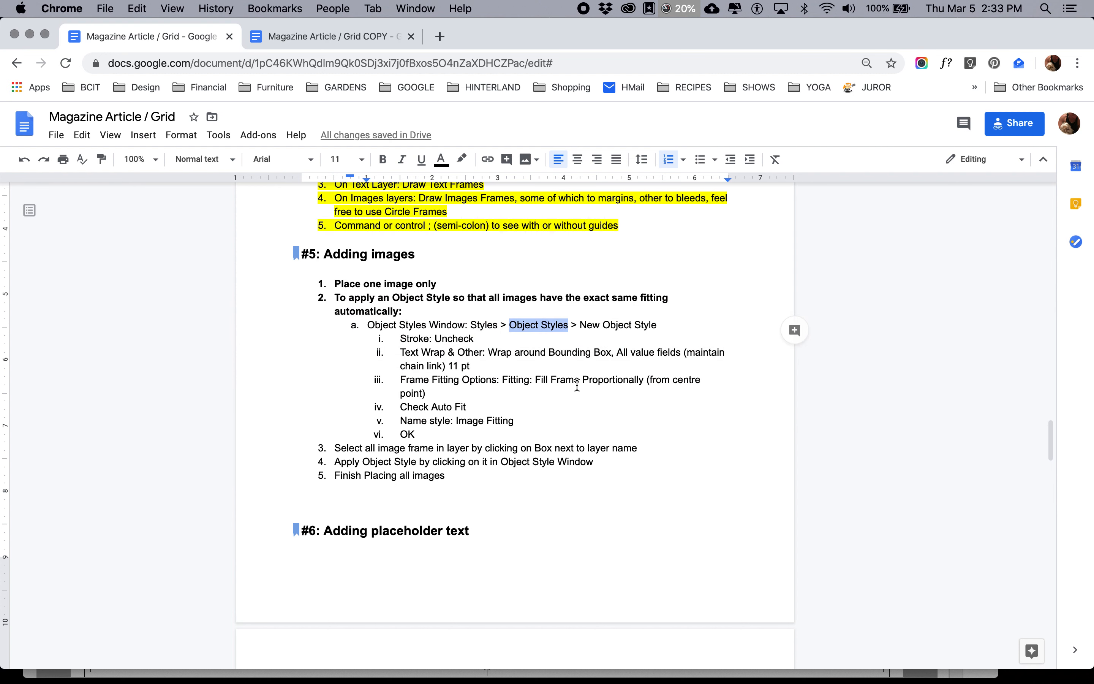
{"action": "key", "text": "super+Tab"}
{"action": "key", "text": "super+Tab"}
{"action": "key", "text": "super+Tab"}
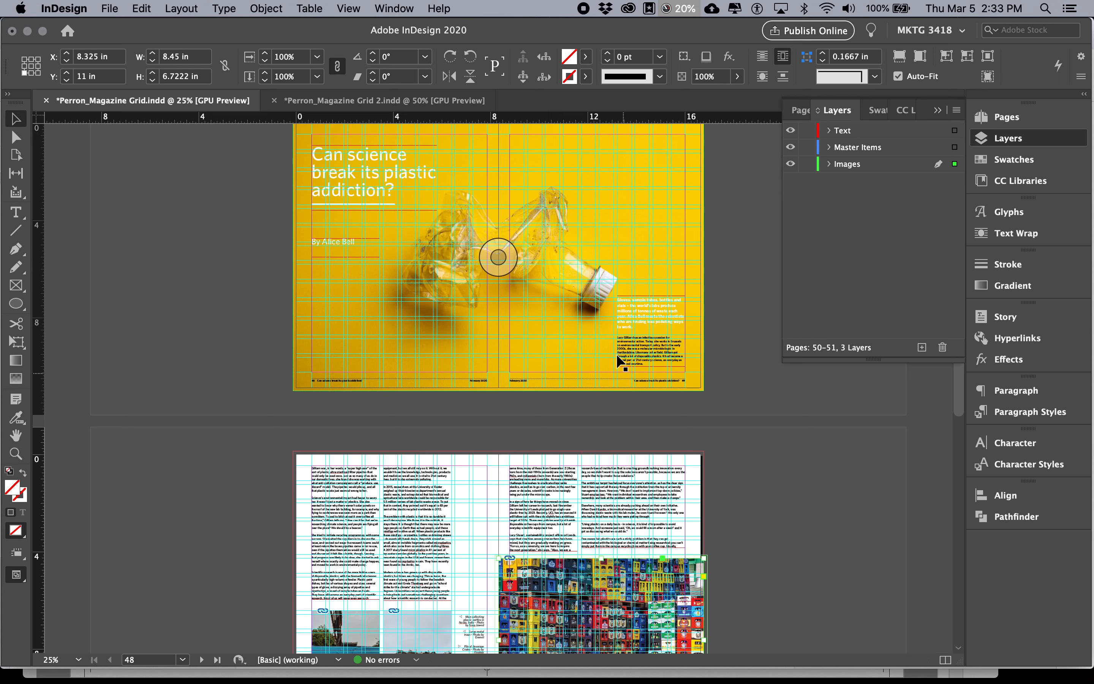
Select the bottle photo inside its frame on the opening spread and look up the available Fitting commands
{"action": "left_click", "coordinate": [530, 290]}
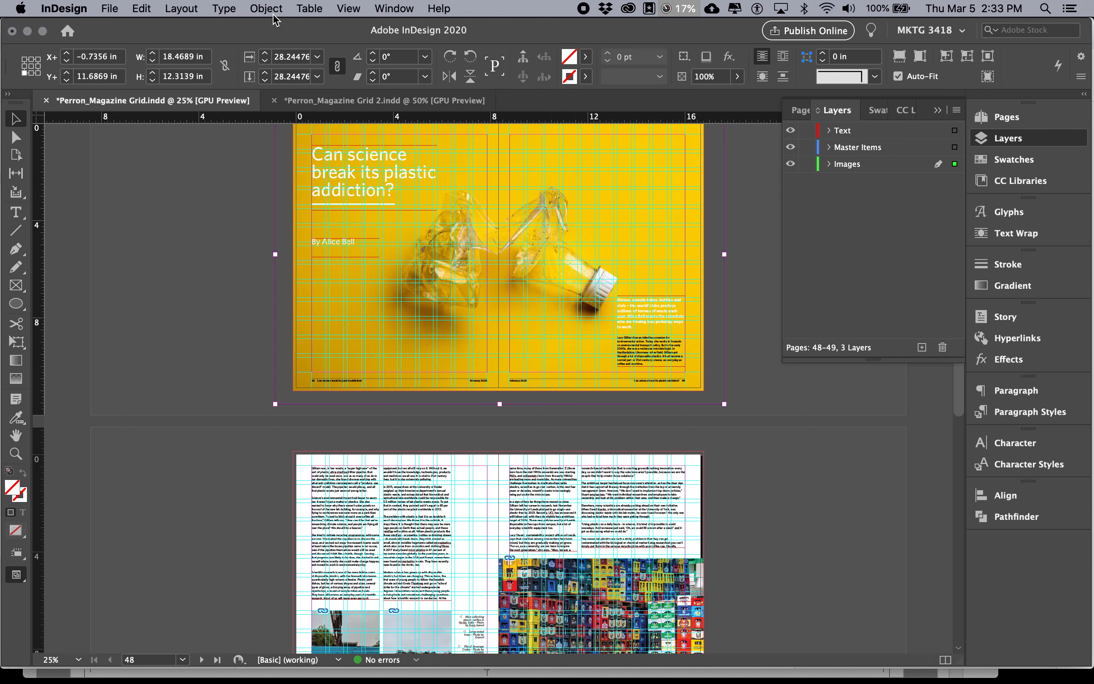
{"action": "left_click", "coordinate": [266, 8]}
{"action": "mouse_move", "coordinate": [391, 274]}
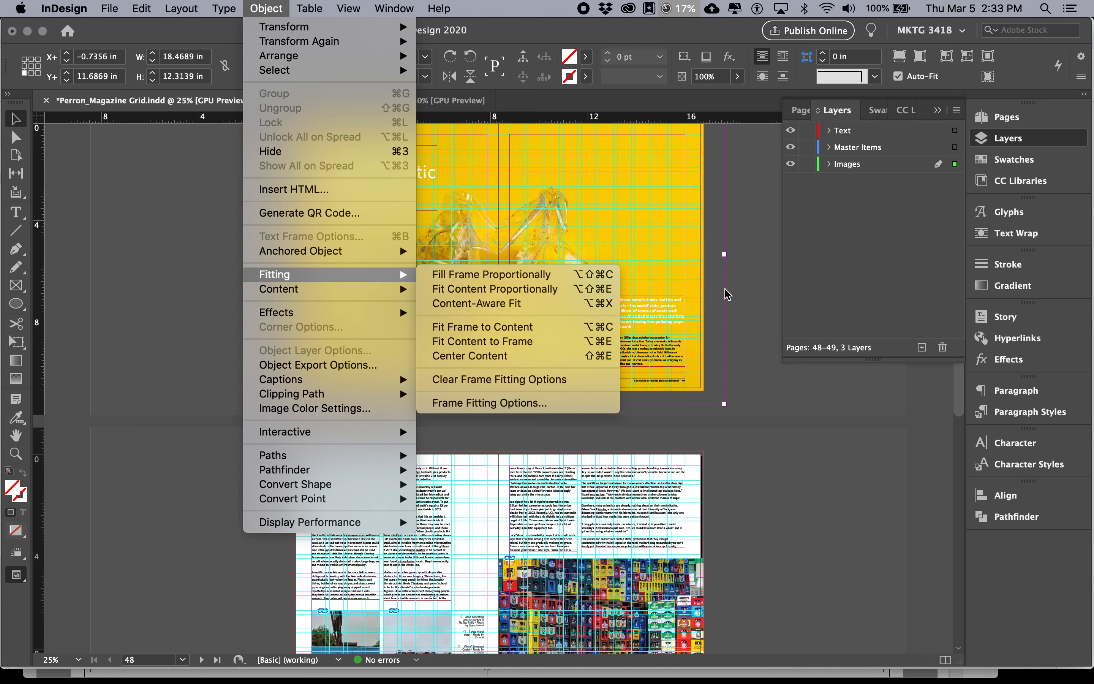
{"action": "left_click", "coordinate": [740, 296]}
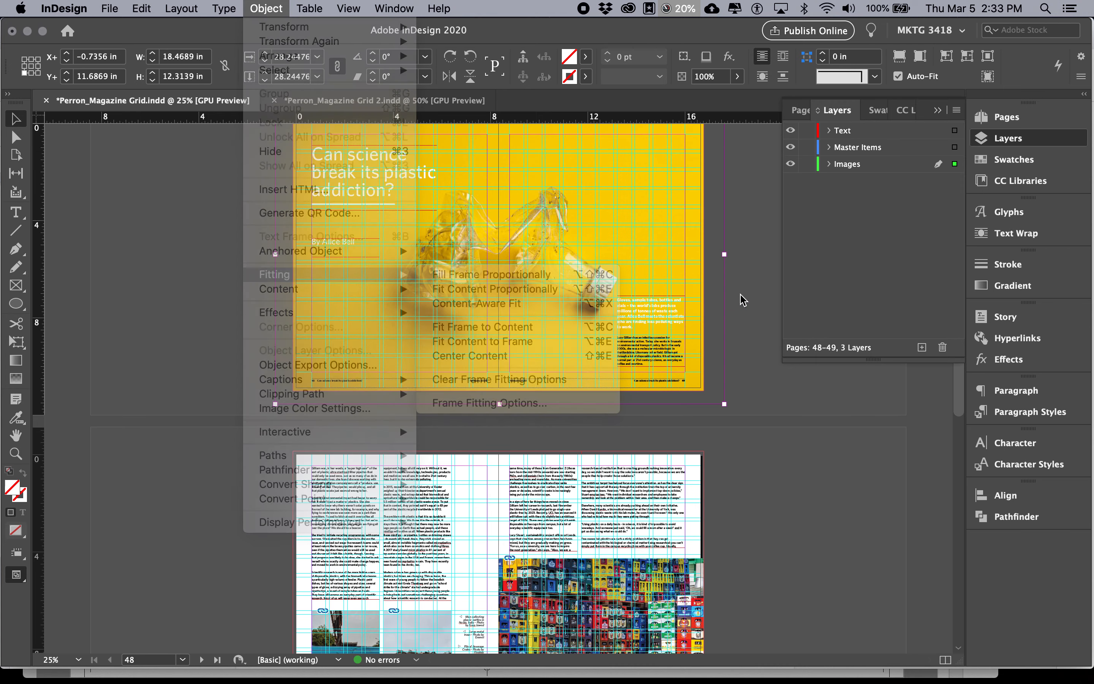
Bring up the Magazine Grid 2 document at 25% zoom and check the Links images in Finder before returning to InDesign
{"action": "left_click", "coordinate": [393, 103]}
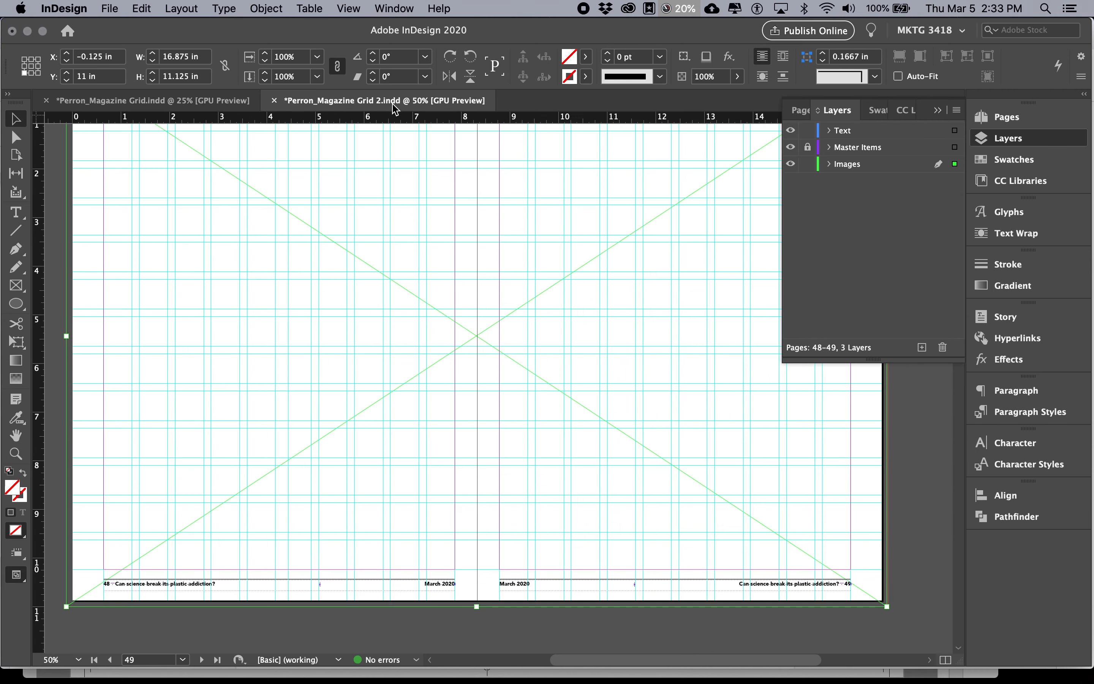
{"action": "key", "text": "super+minus"}
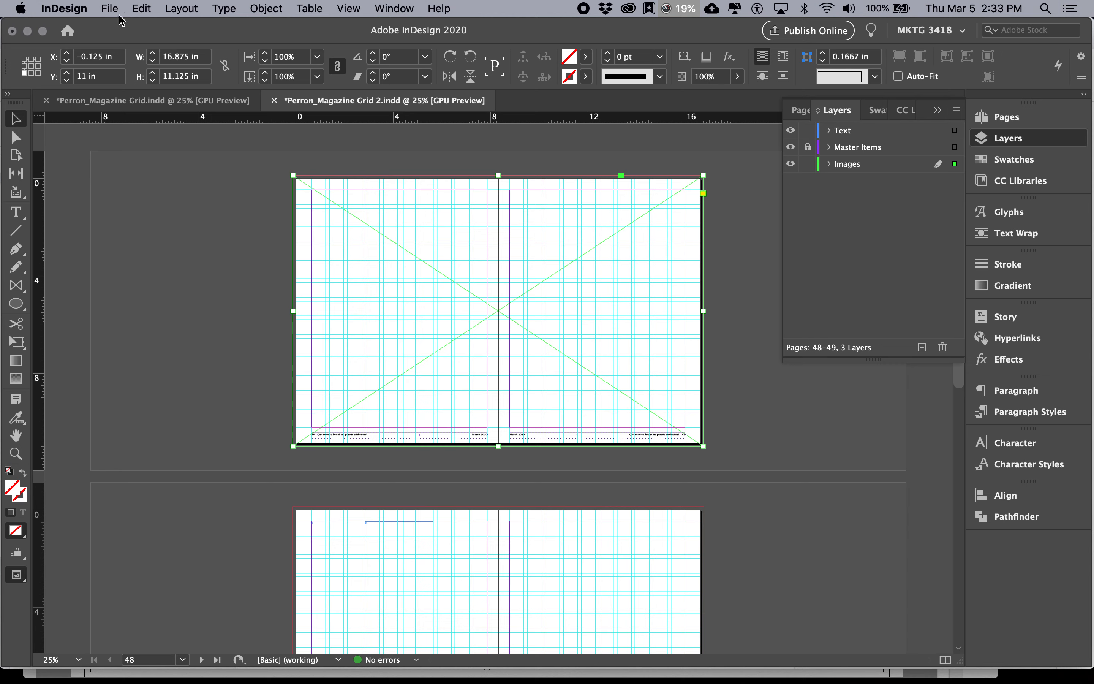
{"action": "key", "text": "super+Tab"}
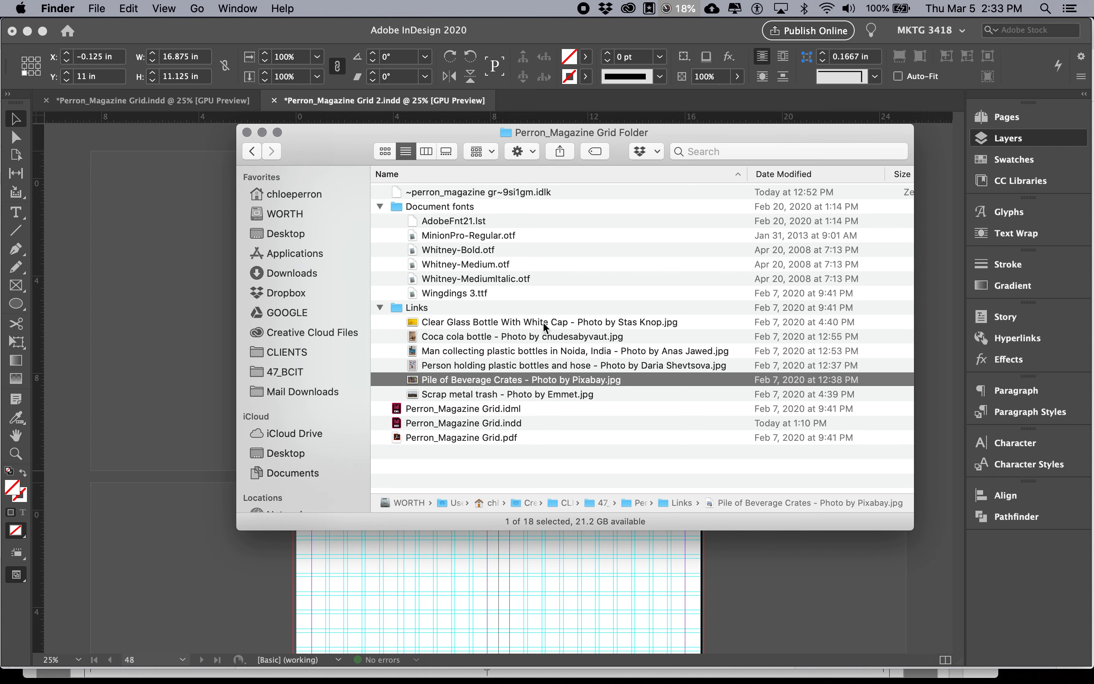
{"action": "left_click", "coordinate": [140, 248]}
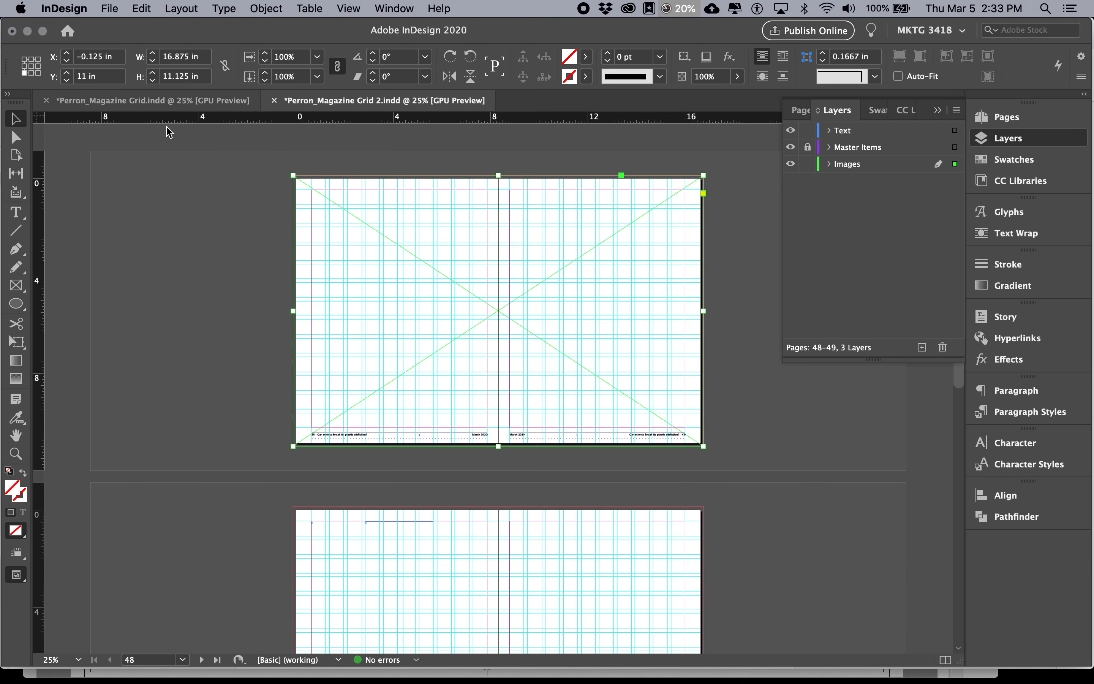
Place the Clear Glass Bottle With White Cap photo from the Desktop Magazine Grid Folder's Links folder into the opening spread's image frame
{"action": "left_click", "coordinate": [117, 10]}
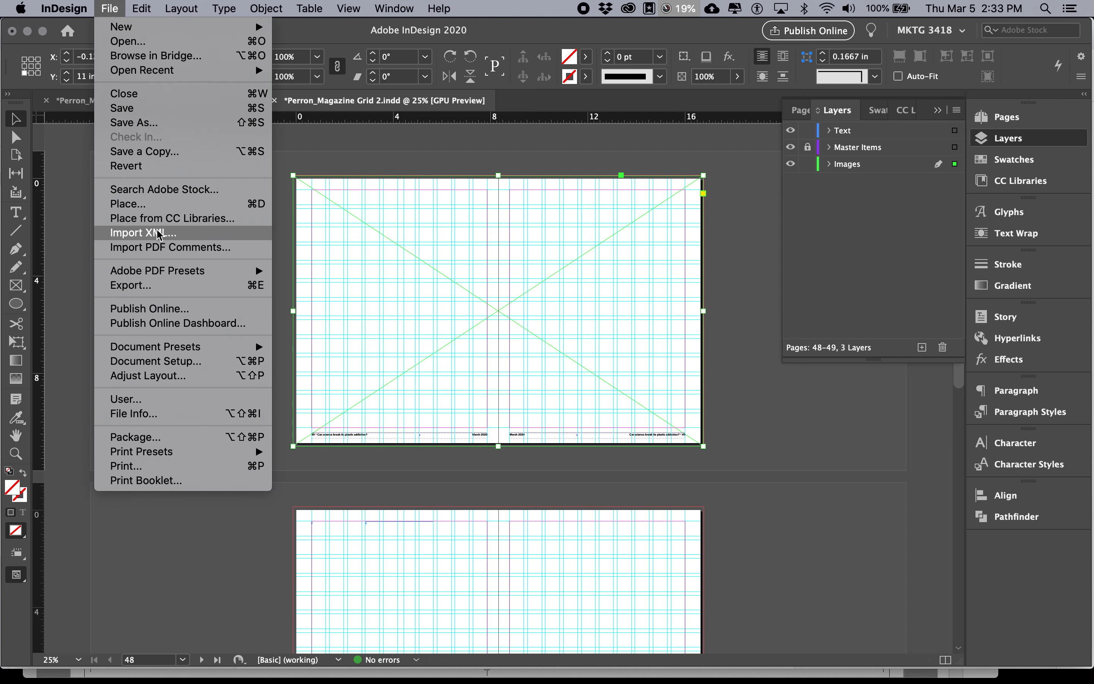
{"action": "left_click", "coordinate": [153, 207]}
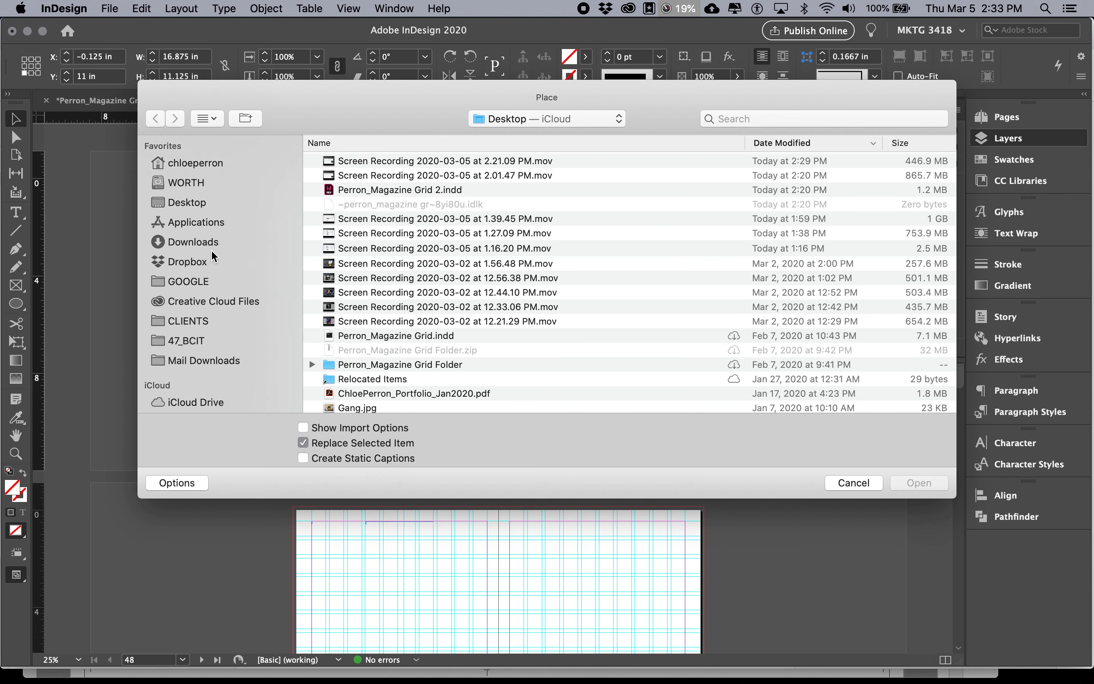
{"action": "left_click", "coordinate": [210, 248]}
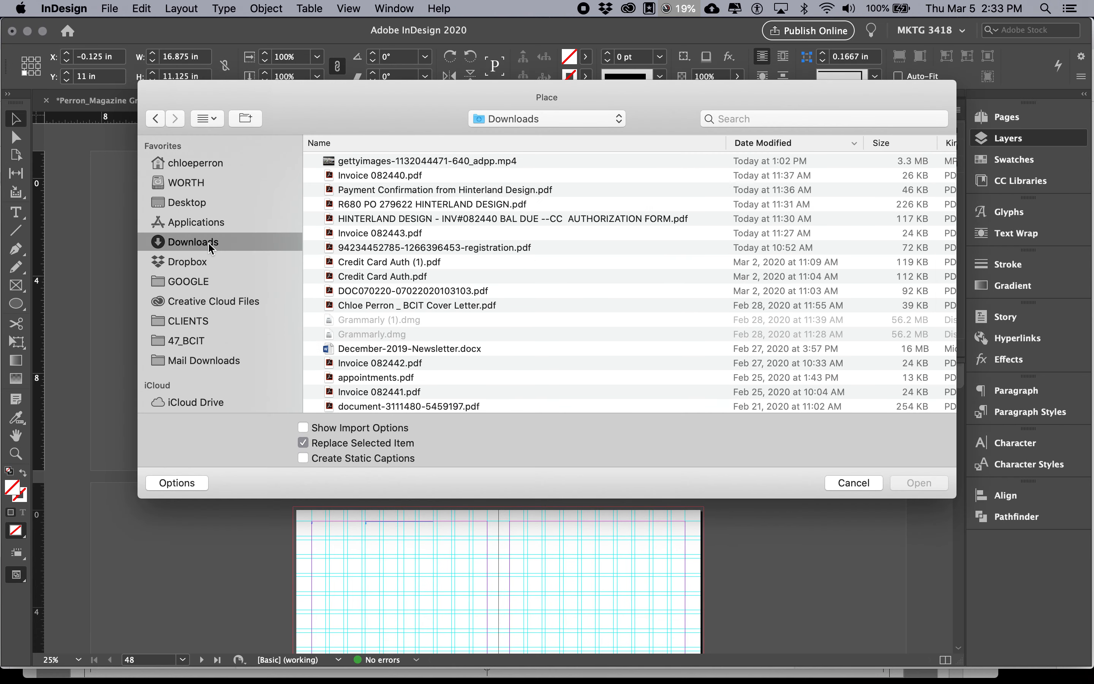
{"action": "left_click", "coordinate": [194, 202]}
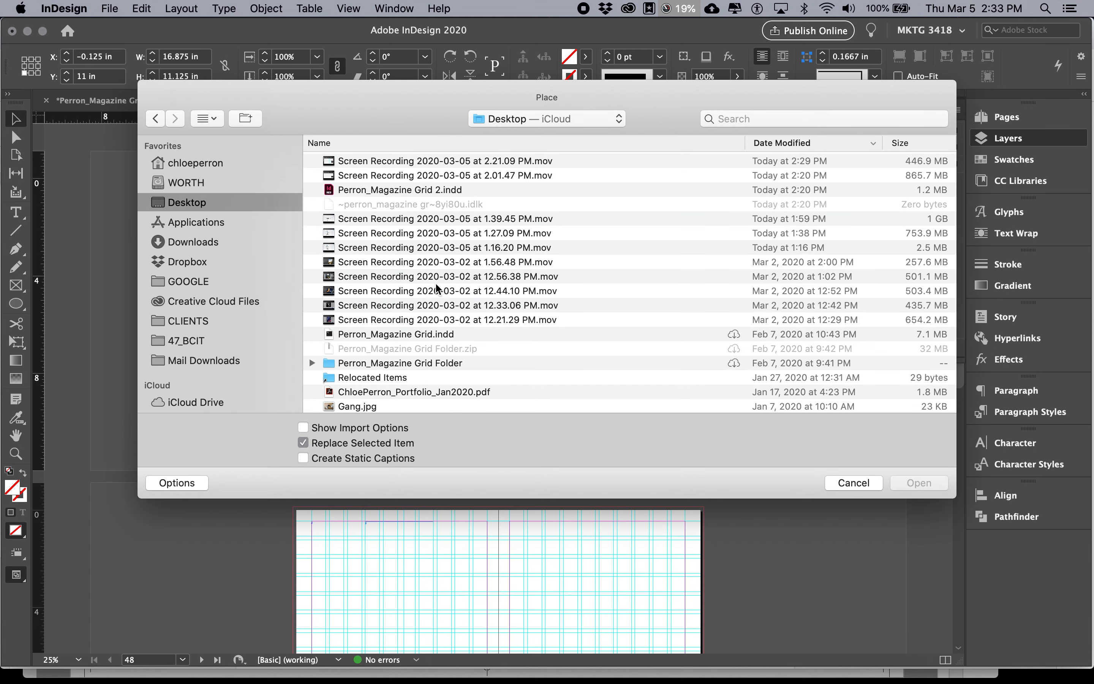
{"action": "left_click", "coordinate": [312, 363]}
{"action": "scroll", "coordinate": [332, 341], "scroll_direction": "down", "scroll_amount": 3}
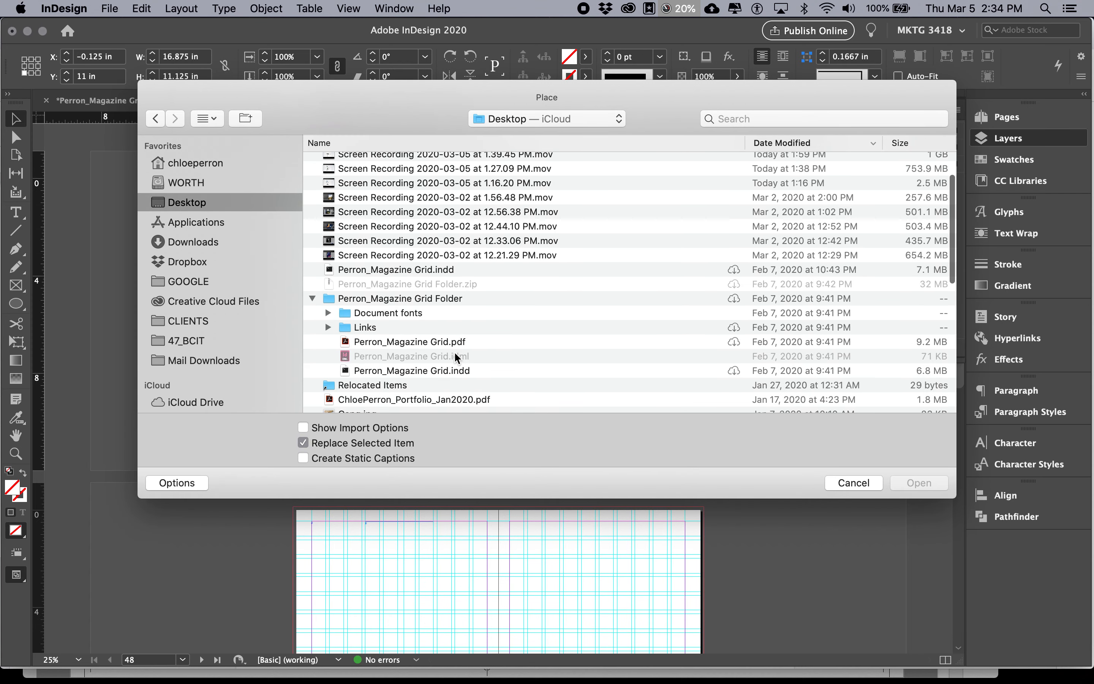
{"action": "left_click", "coordinate": [329, 328]}
{"action": "scroll", "coordinate": [416, 324], "scroll_direction": "down", "scroll_amount": 3}
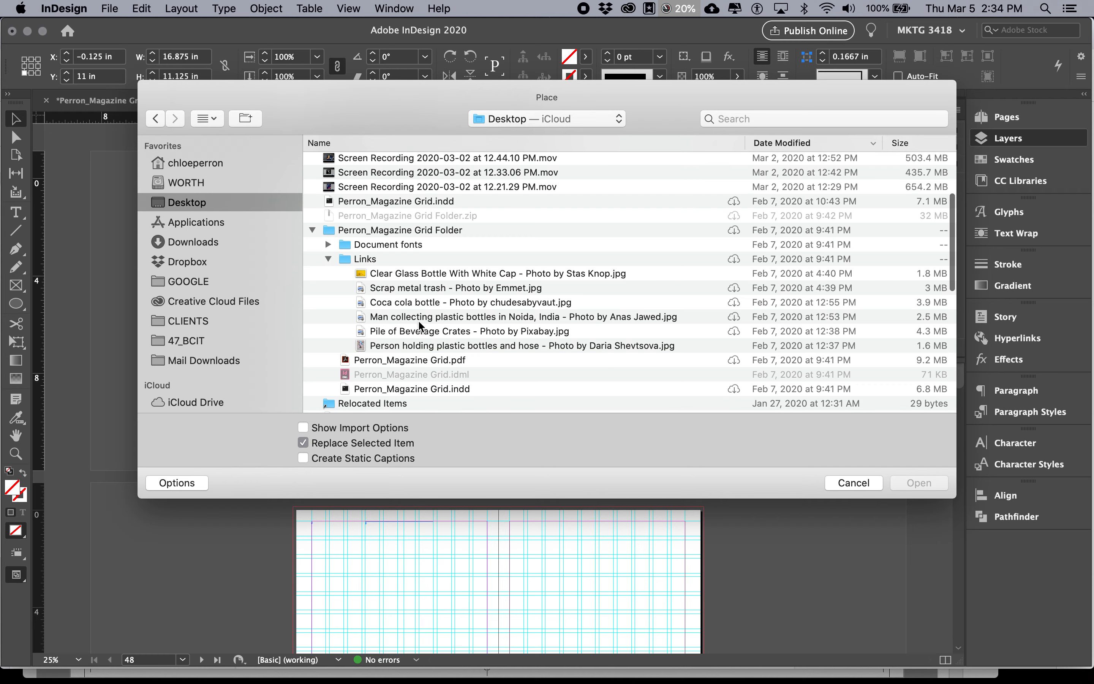
{"action": "double_click", "coordinate": [450, 274]}
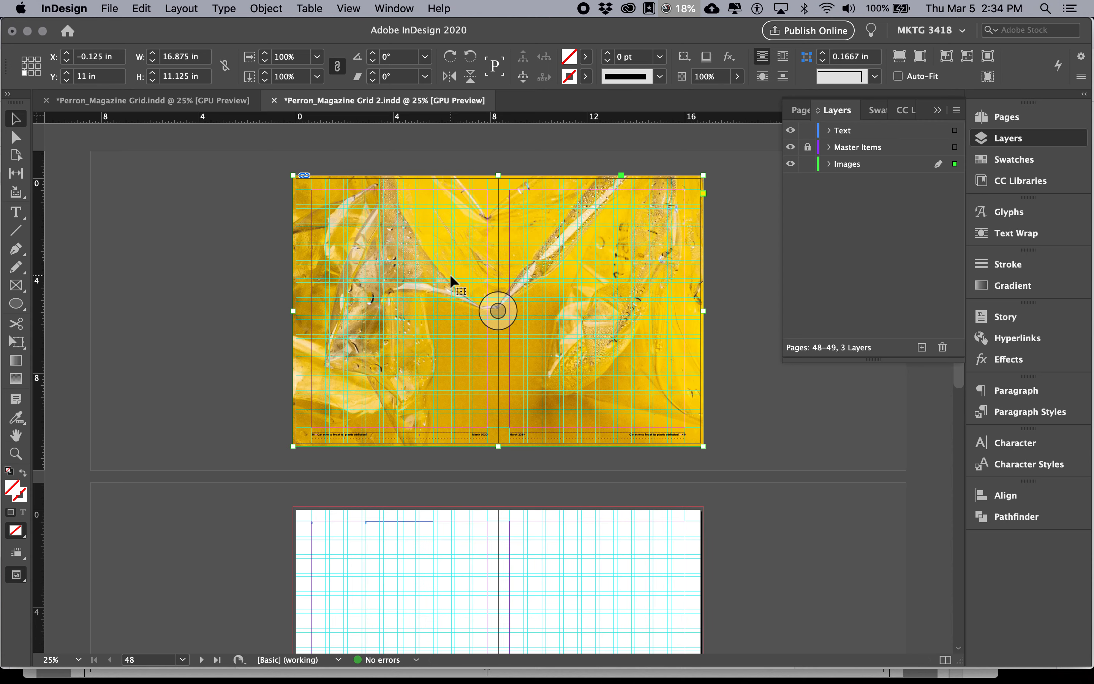
Select the placed photo inside its frame and open the Links panel, enlarging it to show the full link information
{"action": "left_click", "coordinate": [498, 309]}
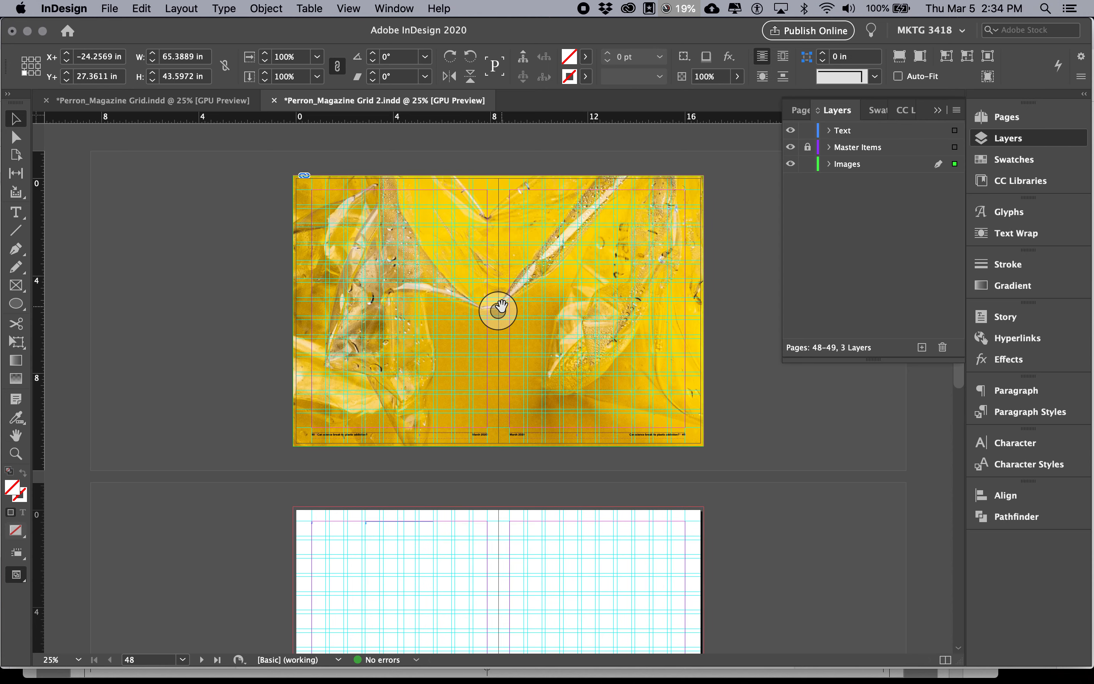
{"action": "key", "text": "super+minus"}
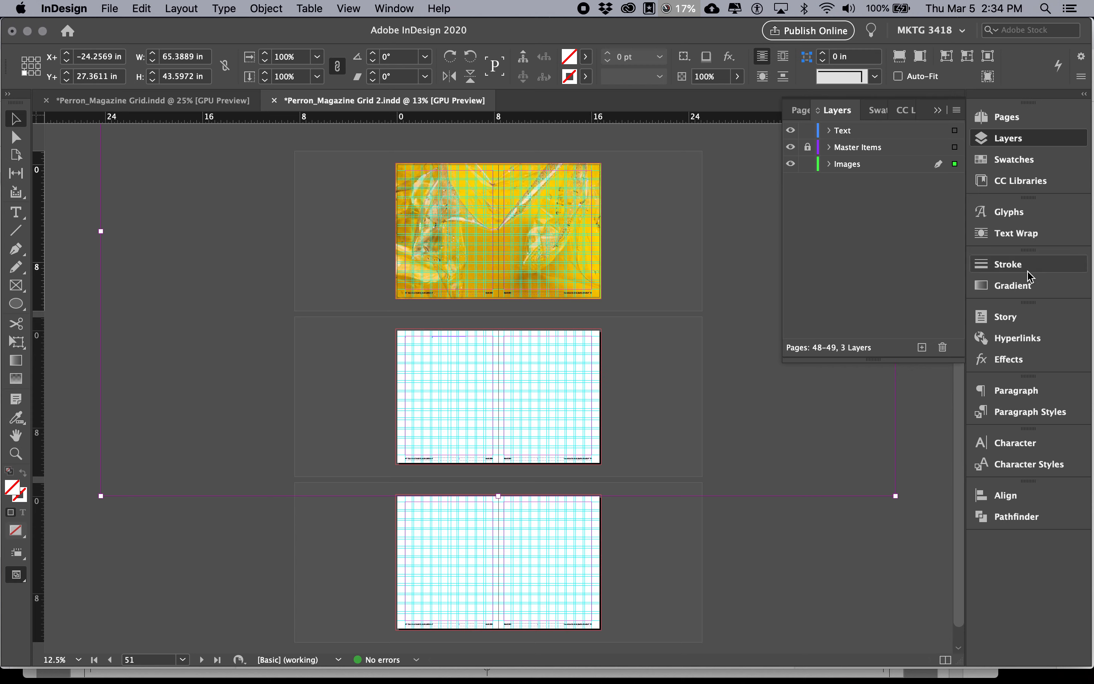
{"action": "left_click", "coordinate": [379, 5]}
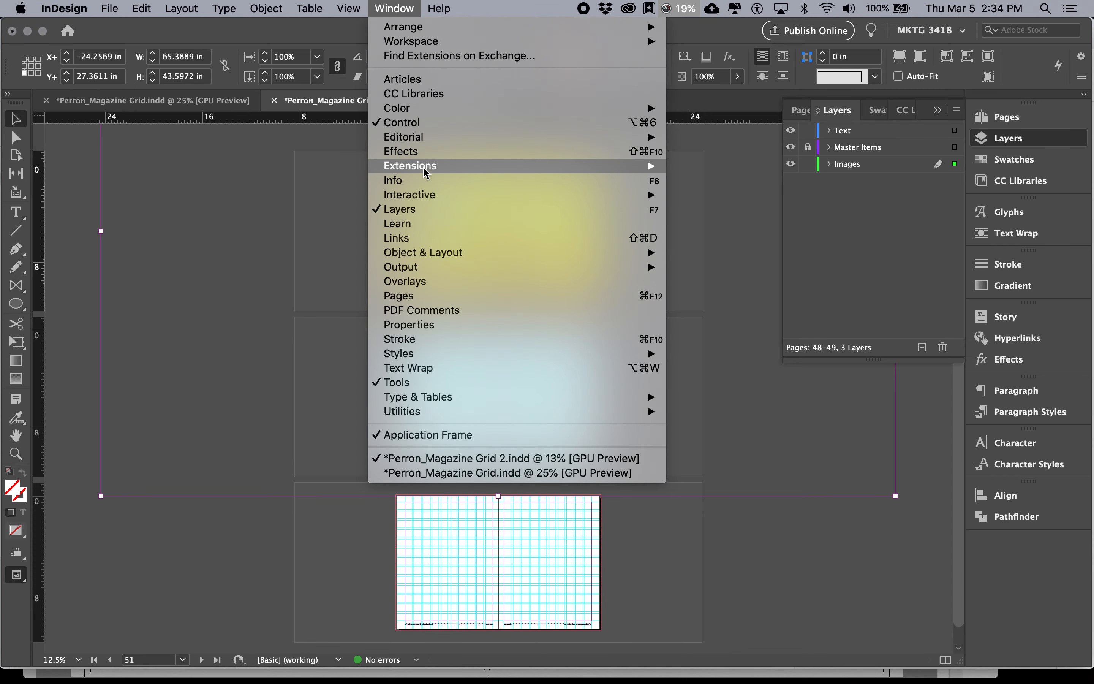
{"action": "left_click", "coordinate": [425, 238]}
{"action": "left_click_drag", "start_coordinate": [563, 216], "coordinate": [688, 117]}
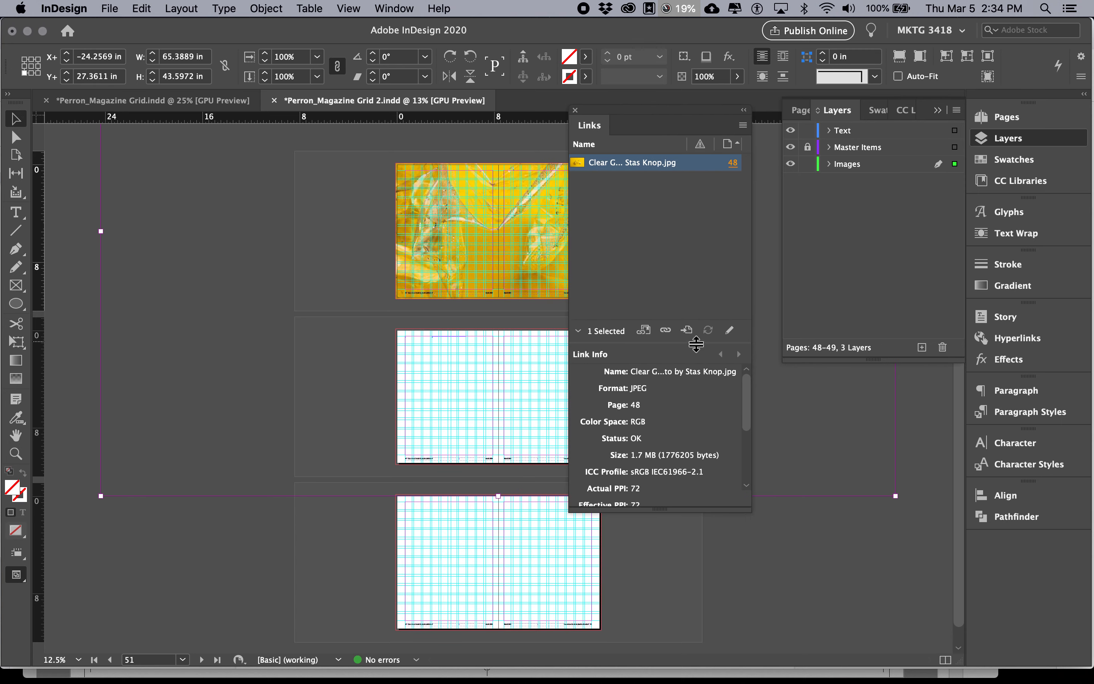
{"action": "left_click_drag", "start_coordinate": [704, 326], "coordinate": [701, 221]}
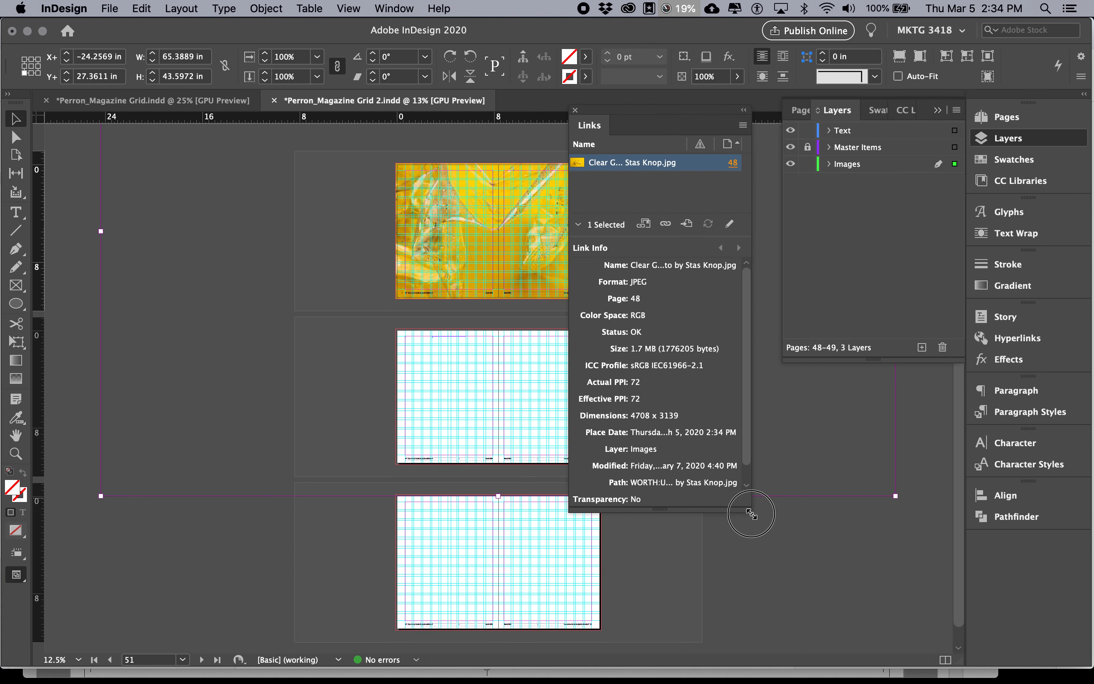
{"action": "left_click_drag", "start_coordinate": [749, 511], "coordinate": [813, 570]}
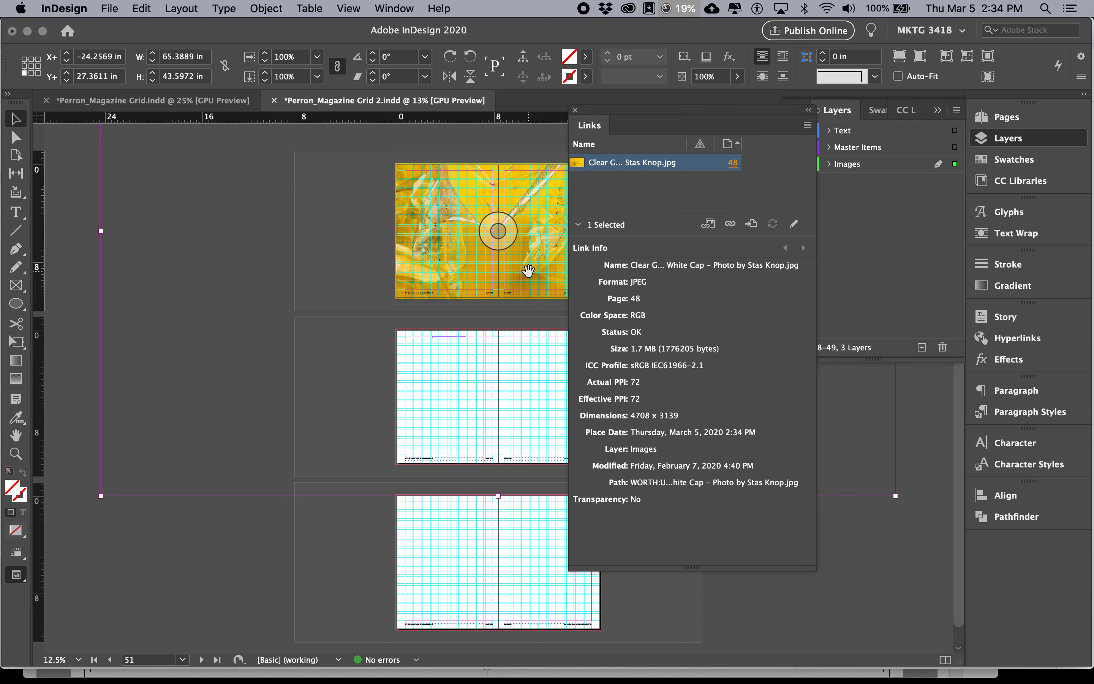
Dock the Links panel below Layers and lengthen it to show all the photo's link information
{"action": "left_click_drag", "start_coordinate": [590, 126], "coordinate": [1030, 230]}
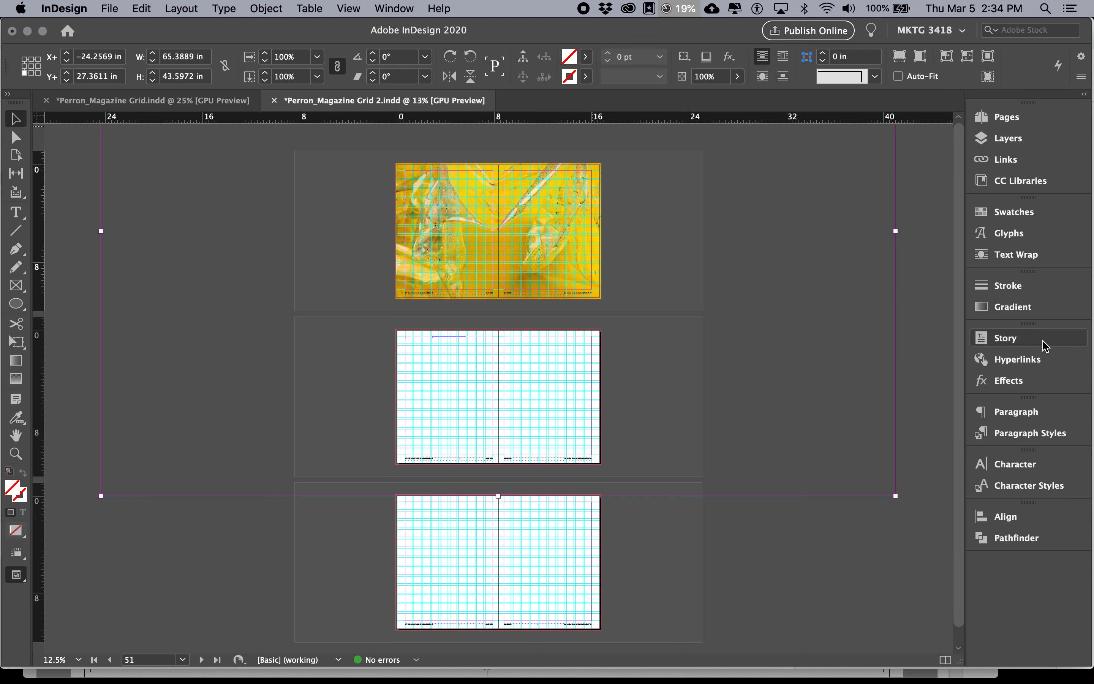
{"action": "left_click", "coordinate": [1005, 169]}
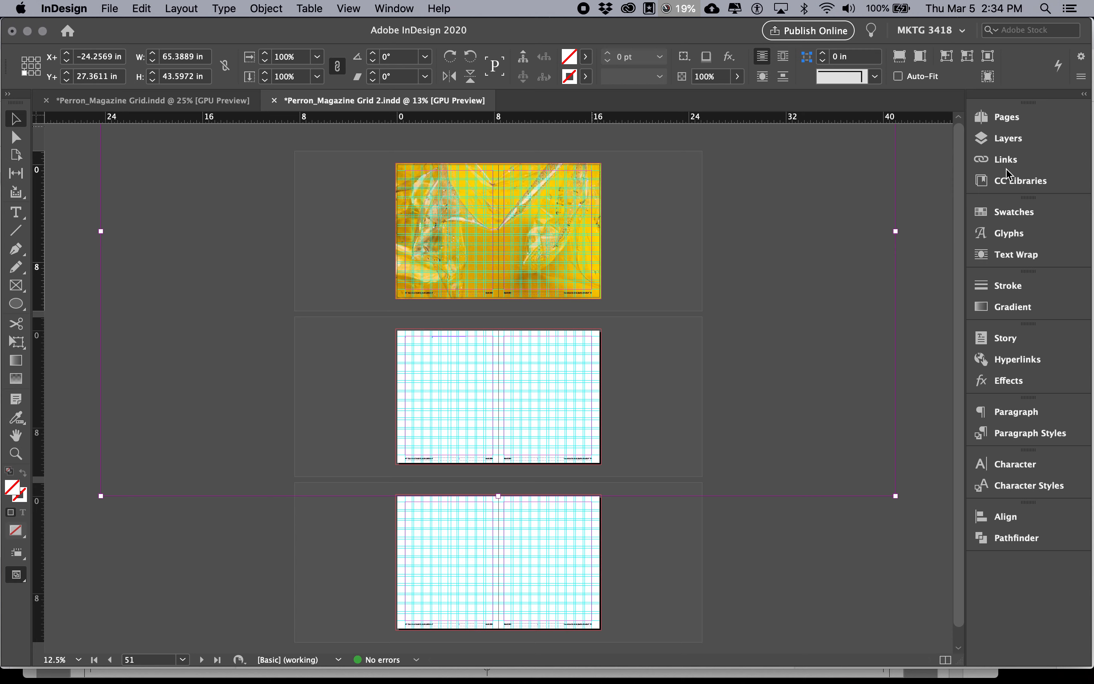
{"action": "left_click_drag", "start_coordinate": [958, 361], "coordinate": [958, 513]}
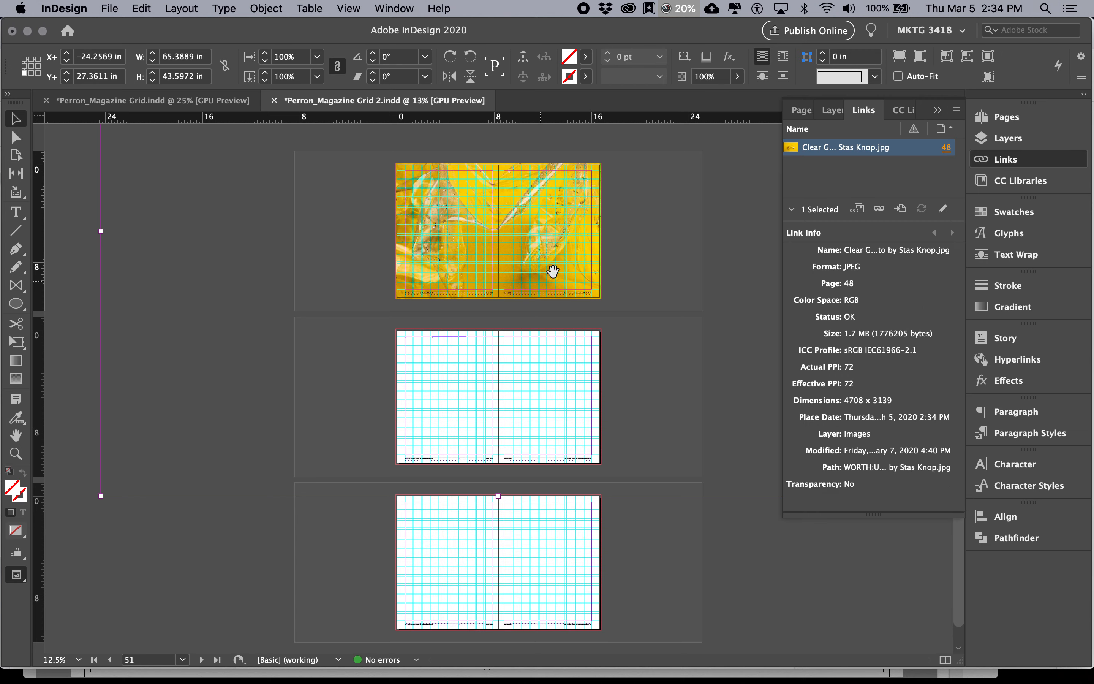
Fit the bottle photo to its frame on the opening spread with Fill Frame Proportionally
{"action": "left_click", "coordinate": [498, 230]}
{"action": "left_click", "coordinate": [271, 9]}
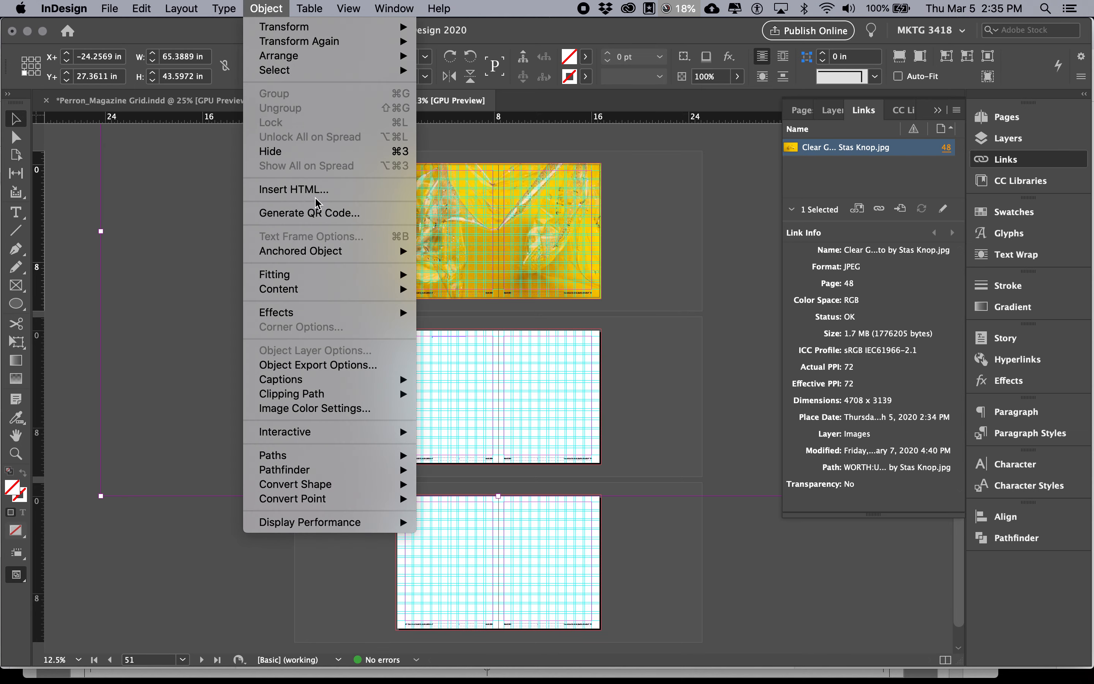
{"action": "mouse_move", "coordinate": [325, 274]}
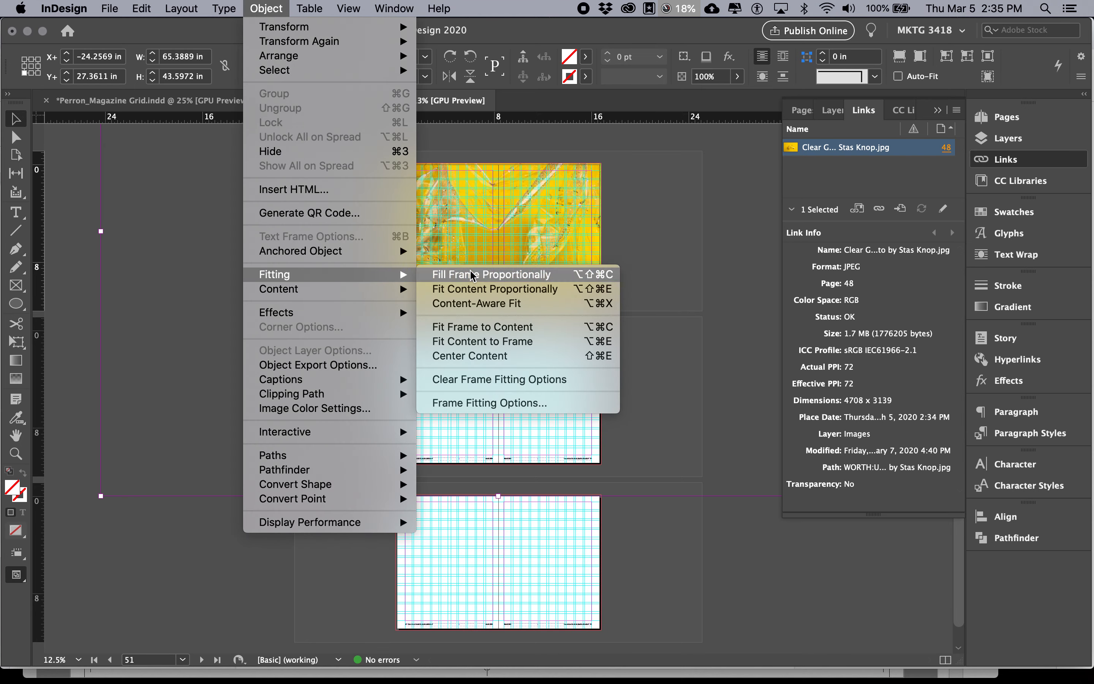
{"action": "left_click", "coordinate": [471, 275]}
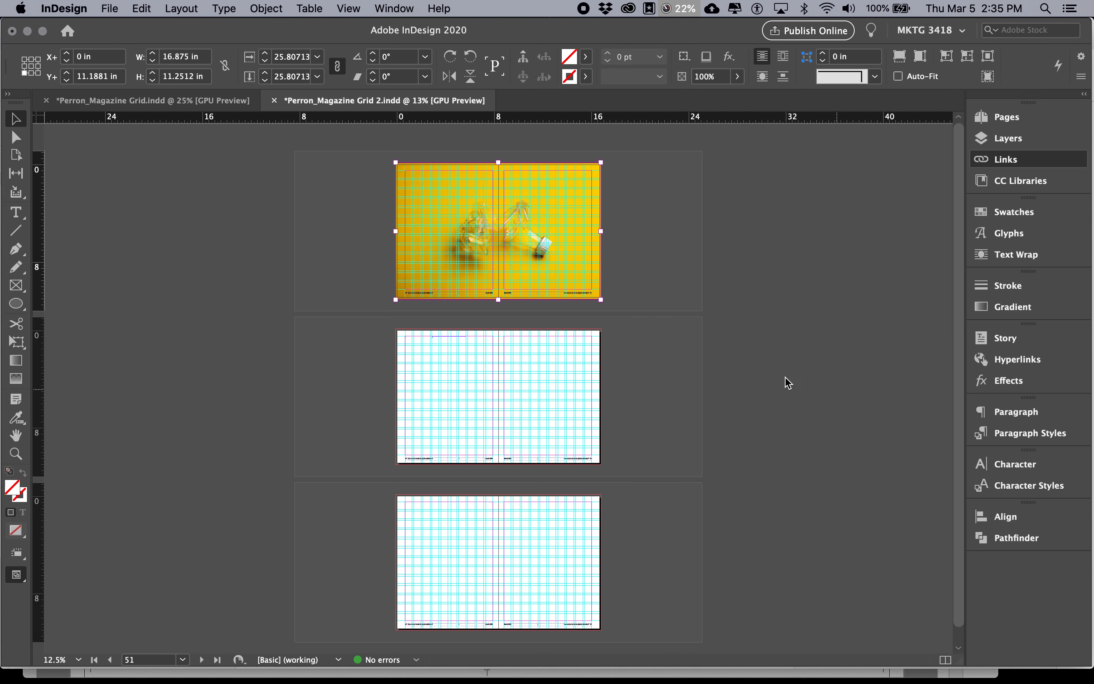
Switch to Chrome to reread the Object Style settings under #5, Adding images, and return to InDesign
{"action": "key", "text": "super+Tab"}
{"action": "key", "text": "super+Tab"}
{"action": "key", "text": "super+Tab"}
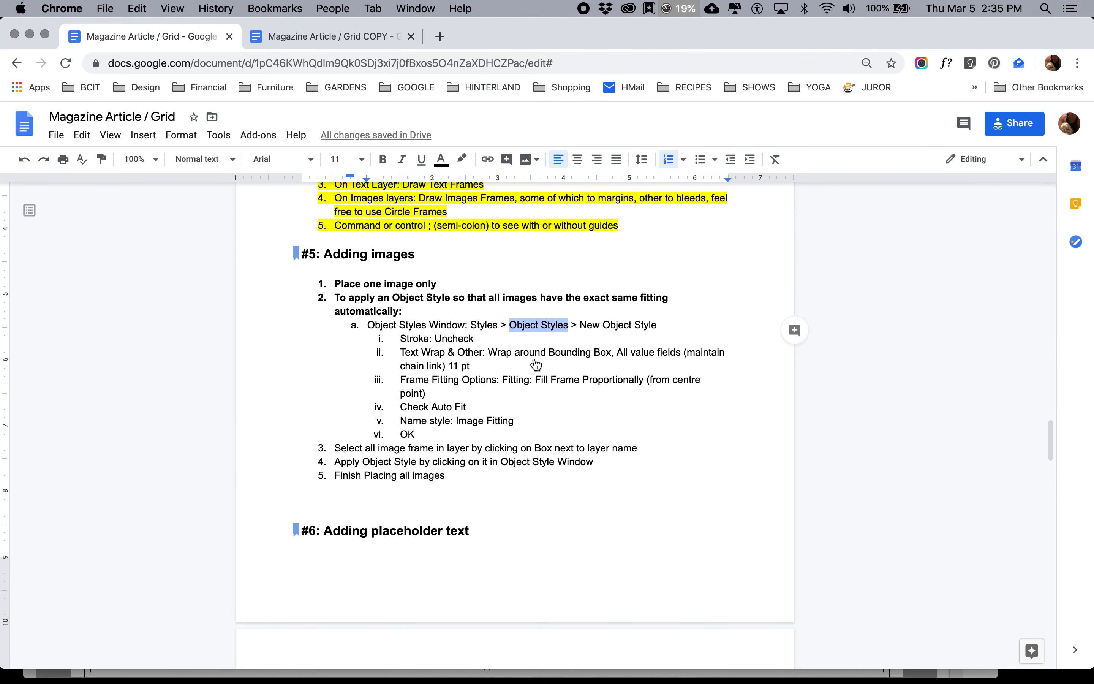
{"action": "key", "text": "super+Tab"}
{"action": "key", "text": "super+Tab"}
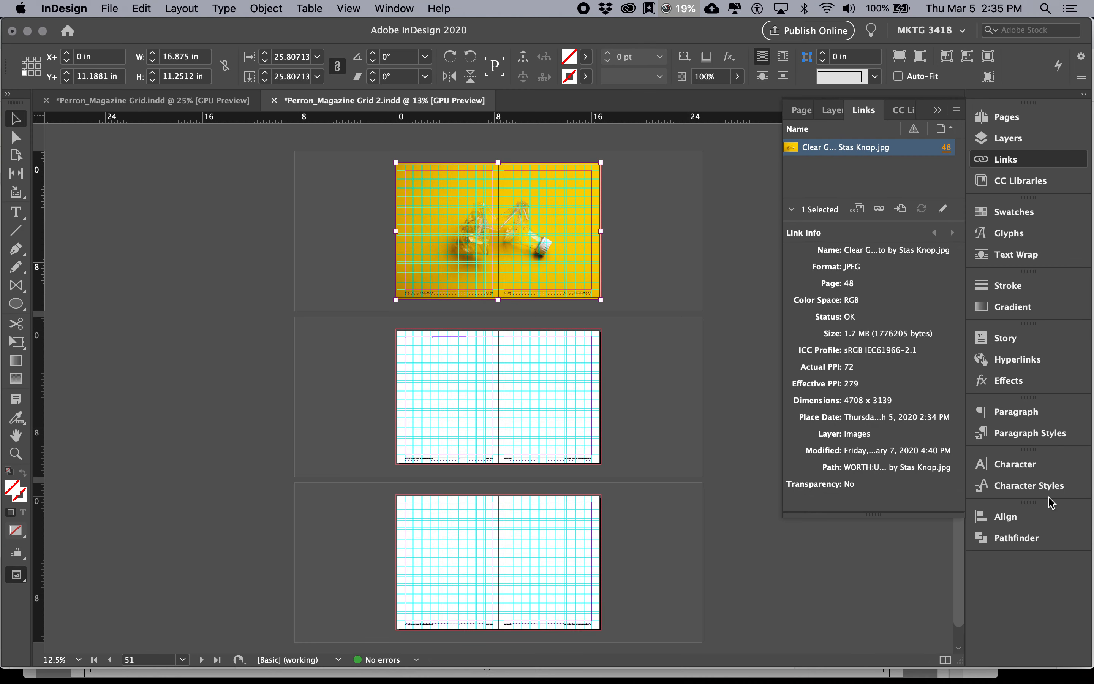
Collapse the Links panel, open the Object Styles panel, dock it directly below Links and expand it
{"action": "left_click", "coordinate": [1016, 161]}
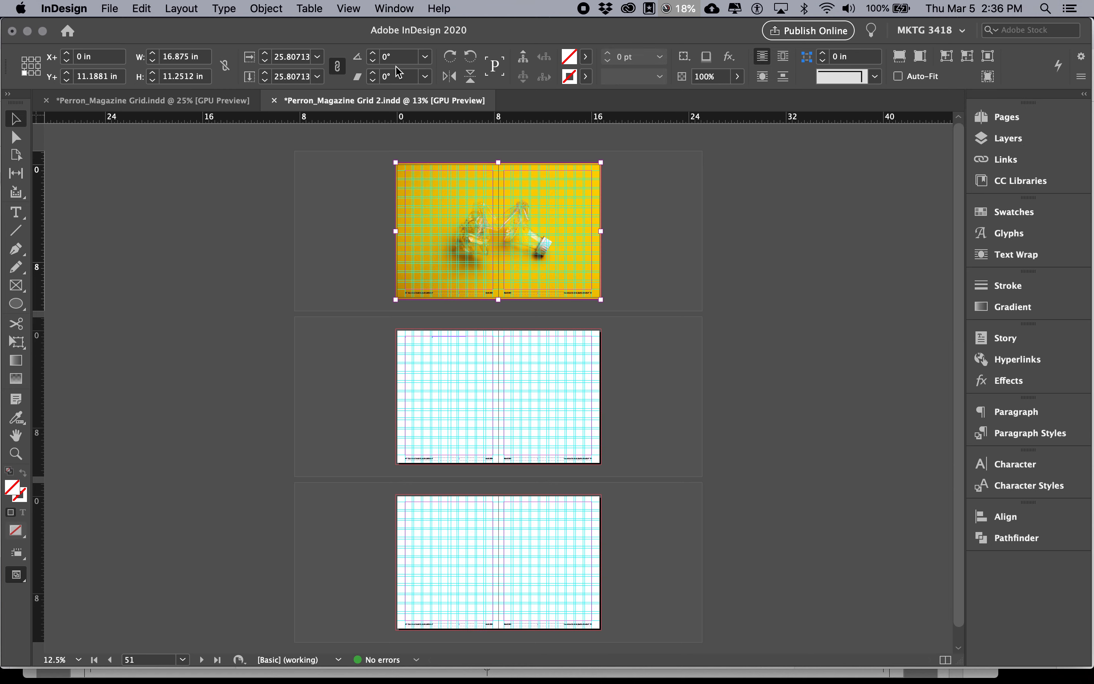
{"action": "left_click", "coordinate": [394, 7]}
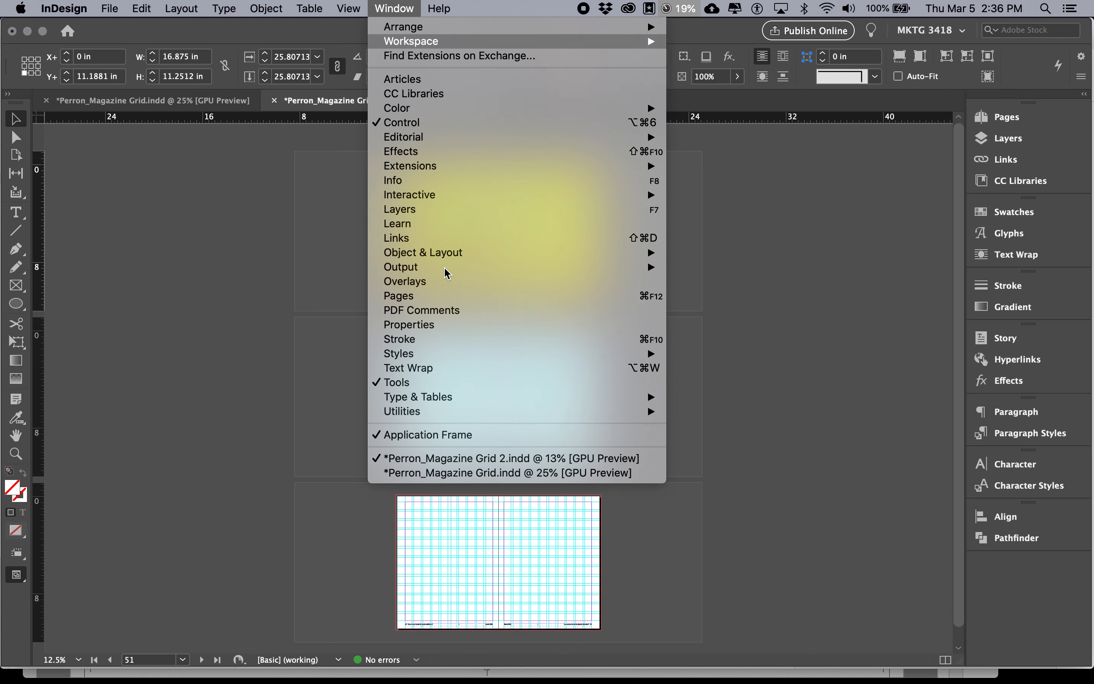
{"action": "mouse_move", "coordinate": [461, 359]}
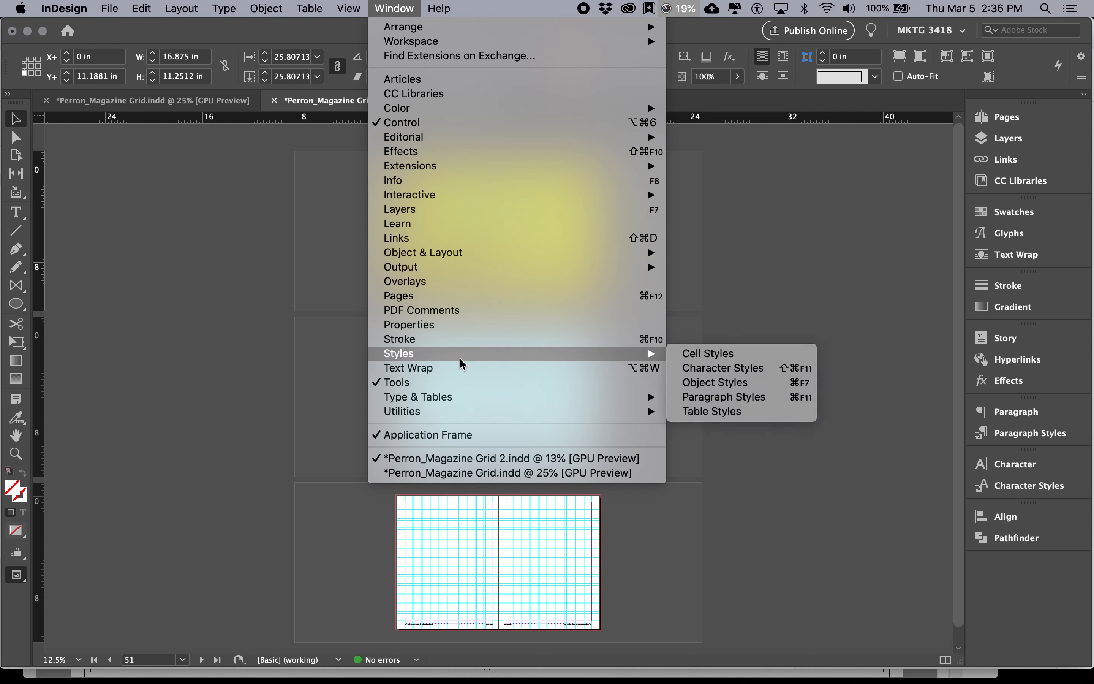
{"action": "left_click", "coordinate": [697, 389]}
{"action": "left_click_drag", "start_coordinate": [568, 285], "coordinate": [1015, 178]}
{"action": "left_click", "coordinate": [1018, 182]}
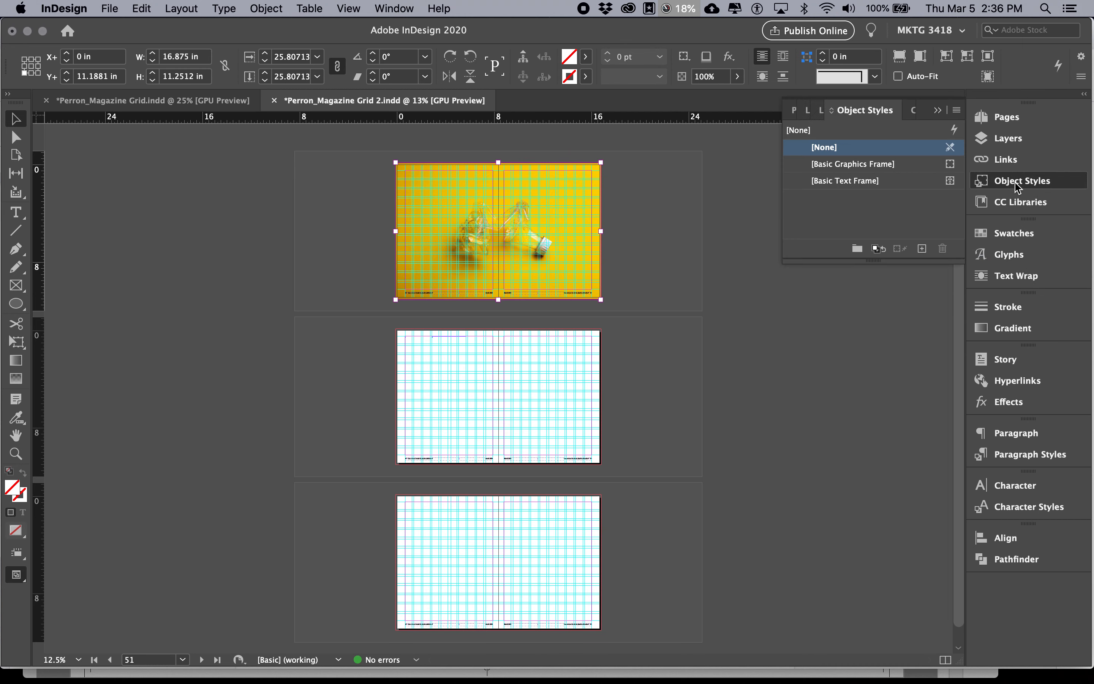
Start a new object style and look through its lists of basic attributes, effects and style settings
{"action": "left_click_drag", "start_coordinate": [946, 257], "coordinate": [956, 274]}
{"action": "left_click", "coordinate": [956, 110]}
{"action": "left_click", "coordinate": [945, 118]}
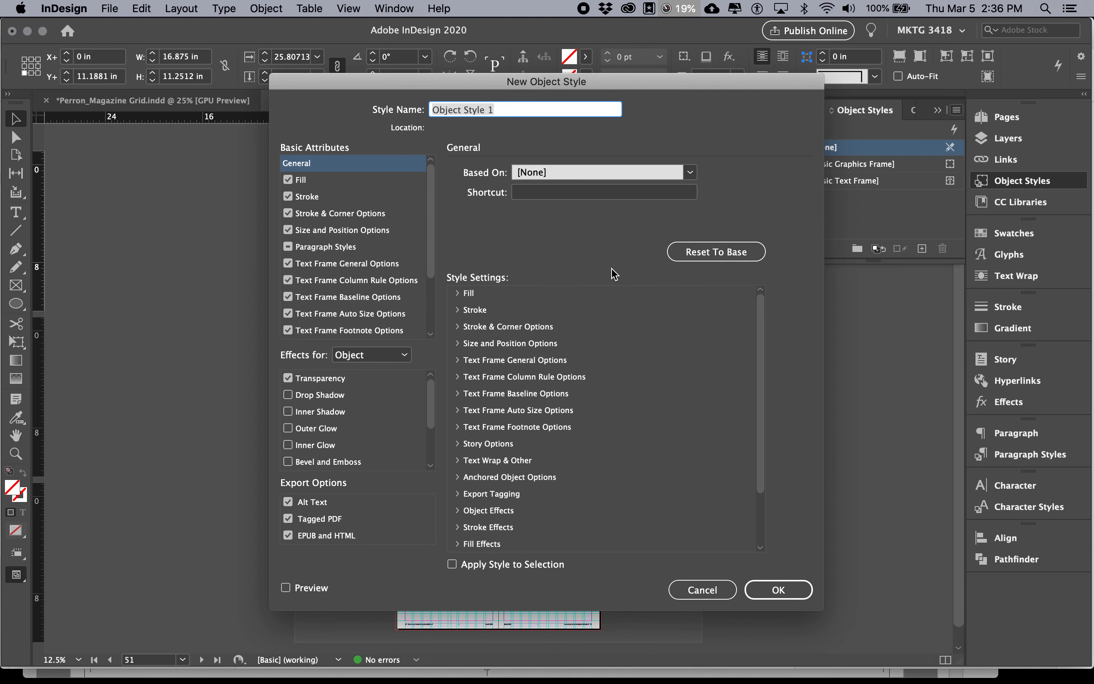
{"action": "left_click_drag", "start_coordinate": [761, 370], "coordinate": [761, 343]}
{"action": "mouse_move", "coordinate": [435, 207]}
{"action": "left_mouse_down"}
{"action": "mouse_move", "coordinate": [435, 276]}
{"action": "mouse_move", "coordinate": [431, 186]}
{"action": "left_mouse_up"}
{"action": "mouse_move", "coordinate": [430, 411]}
{"action": "left_mouse_down"}
{"action": "mouse_move", "coordinate": [432, 440]}
{"action": "mouse_move", "coordinate": [431, 394]}
{"action": "left_mouse_up"}
{"action": "left_click_drag", "start_coordinate": [430, 240], "coordinate": [432, 319]}
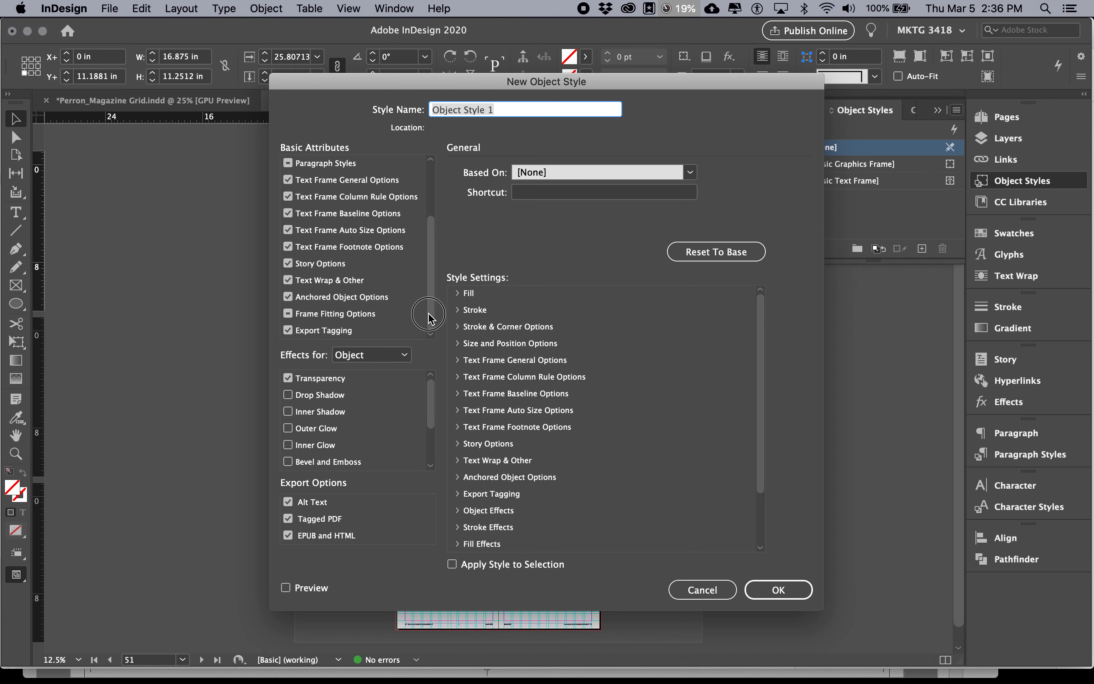
{"action": "left_click_drag", "start_coordinate": [430, 274], "coordinate": [432, 230]}
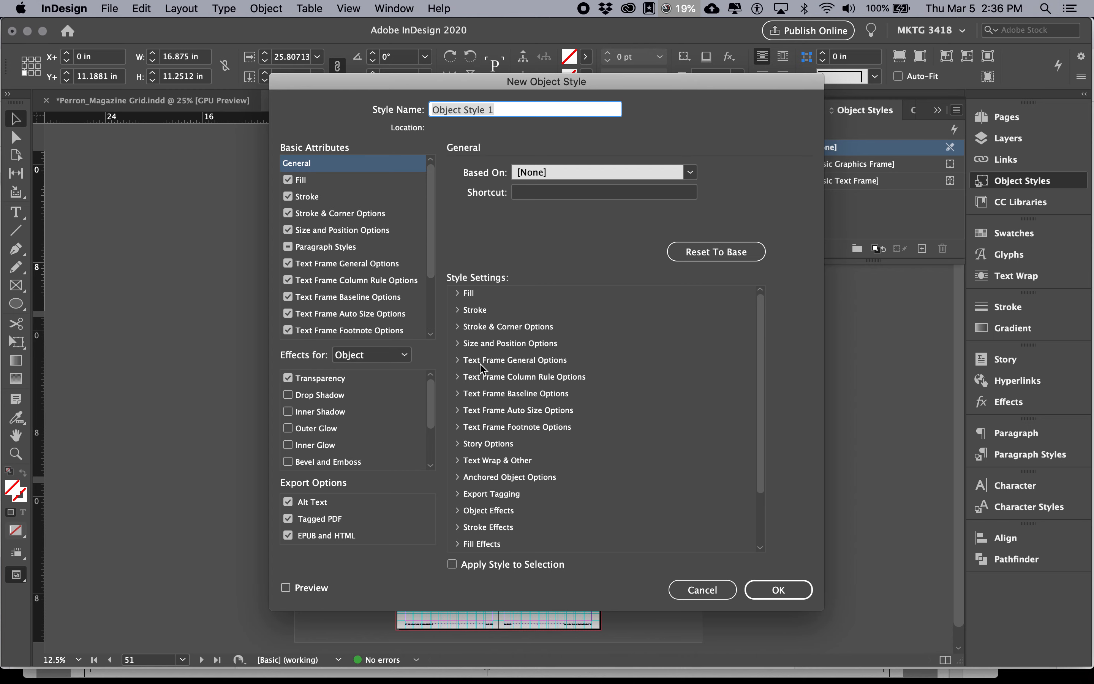
Switch to Chrome to reread the New Object Style instructions under #5, Adding images, and return to InDesign
{"action": "key", "text": "super+Tab"}
{"action": "key", "text": "super+Tab"}
{"action": "key", "text": "super+Tab"}
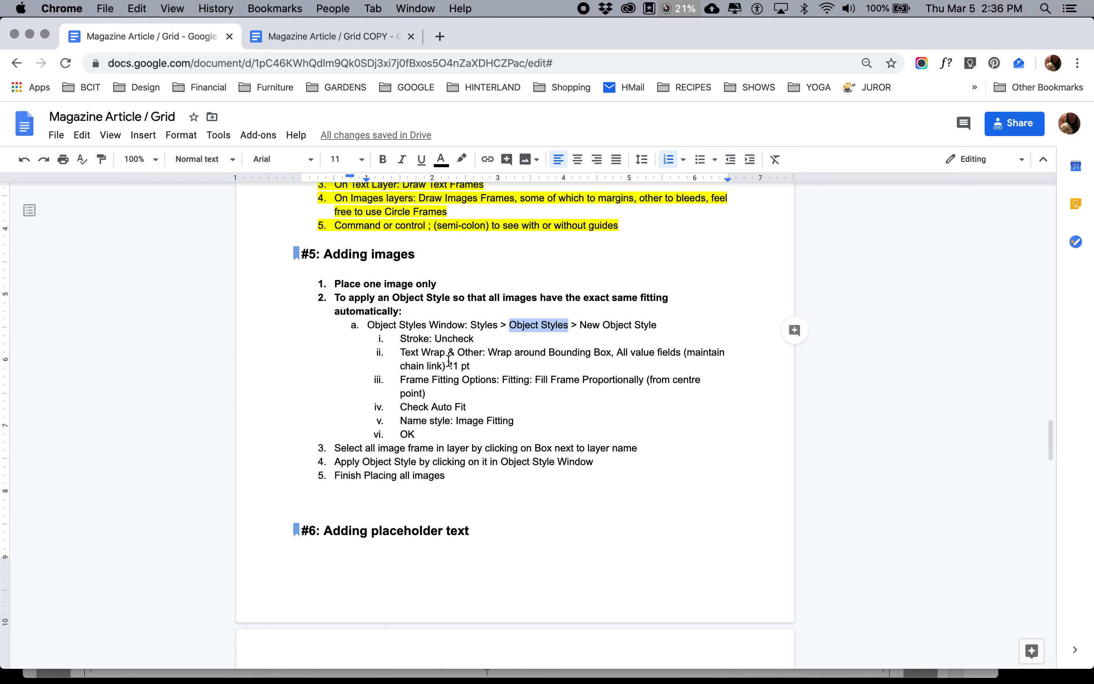
{"action": "key", "text": "super+Tab"}
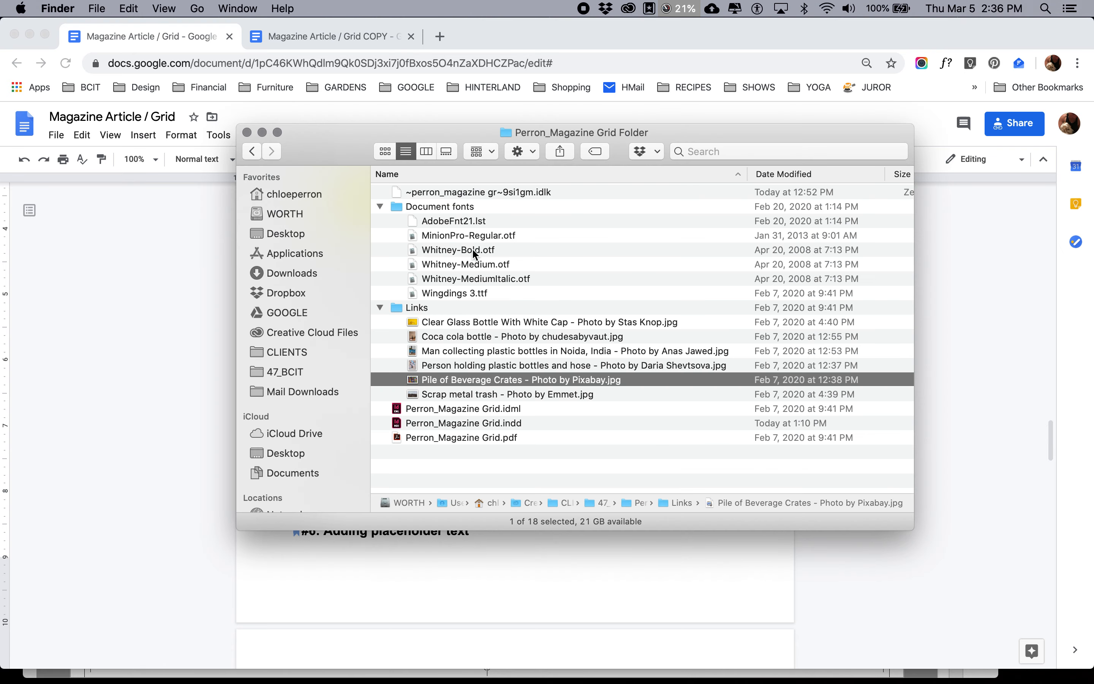
{"action": "key", "text": "super+Tab"}
{"action": "key", "text": "super+Tab"}
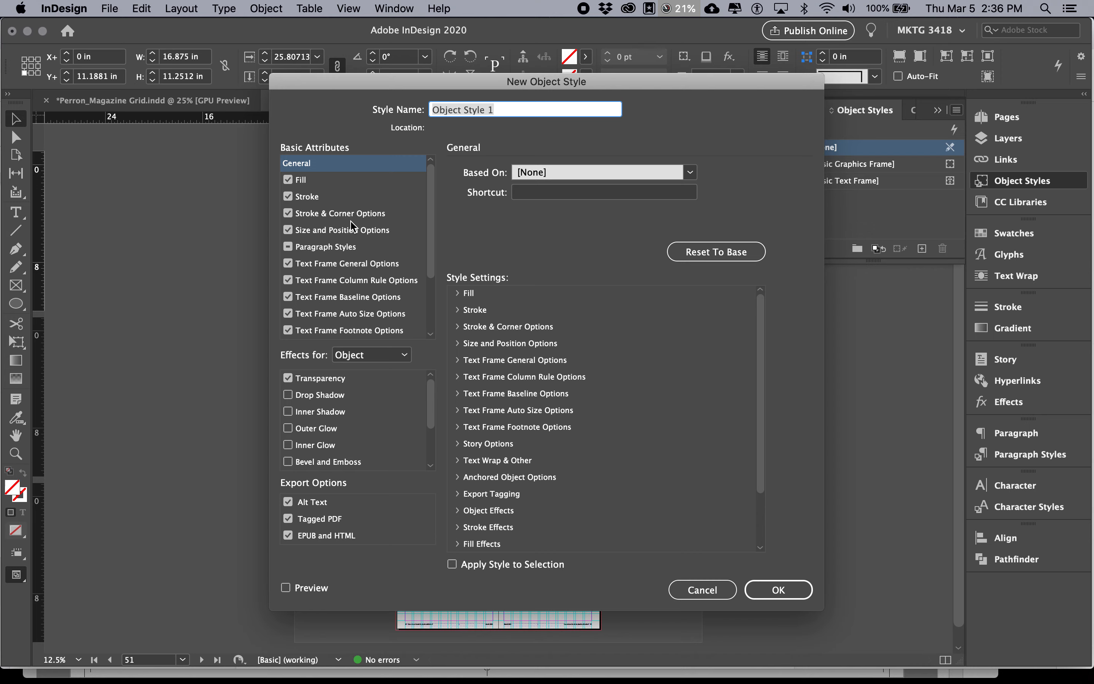
Copy the style name from the Chrome instructions and name the new object style Image Fitting in InDesign
{"action": "key", "text": "super+Tab"}
{"action": "key", "text": "super+Tab"}
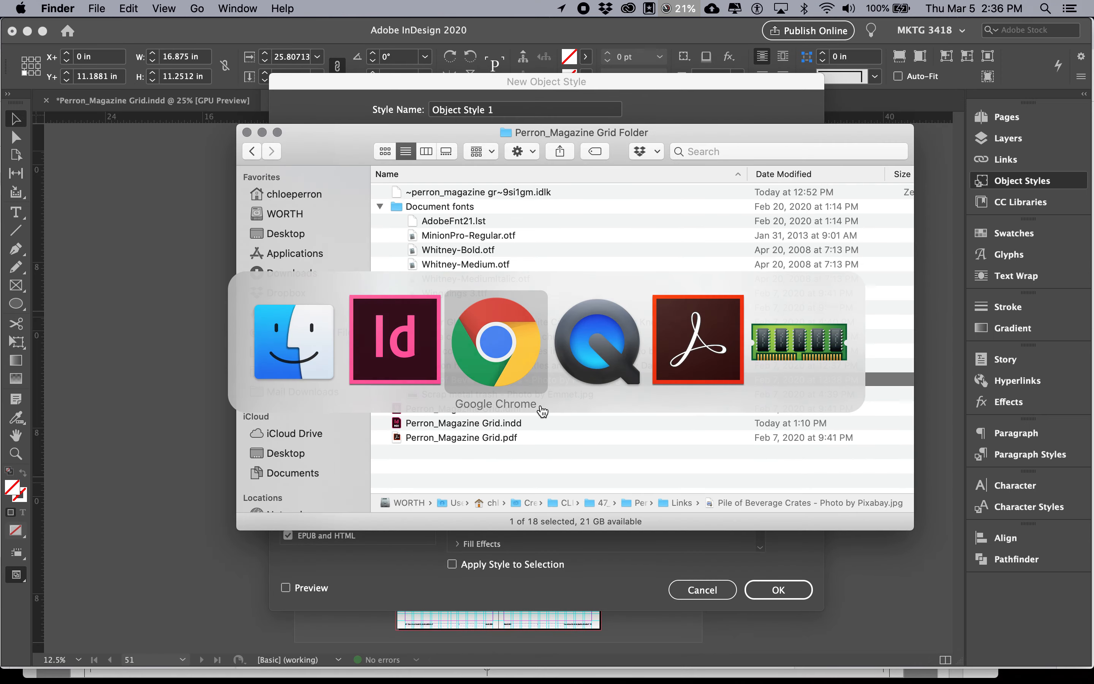
{"action": "left_click_drag", "start_coordinate": [514, 422], "coordinate": [455, 421]}
{"action": "key", "text": "super+Tab"}
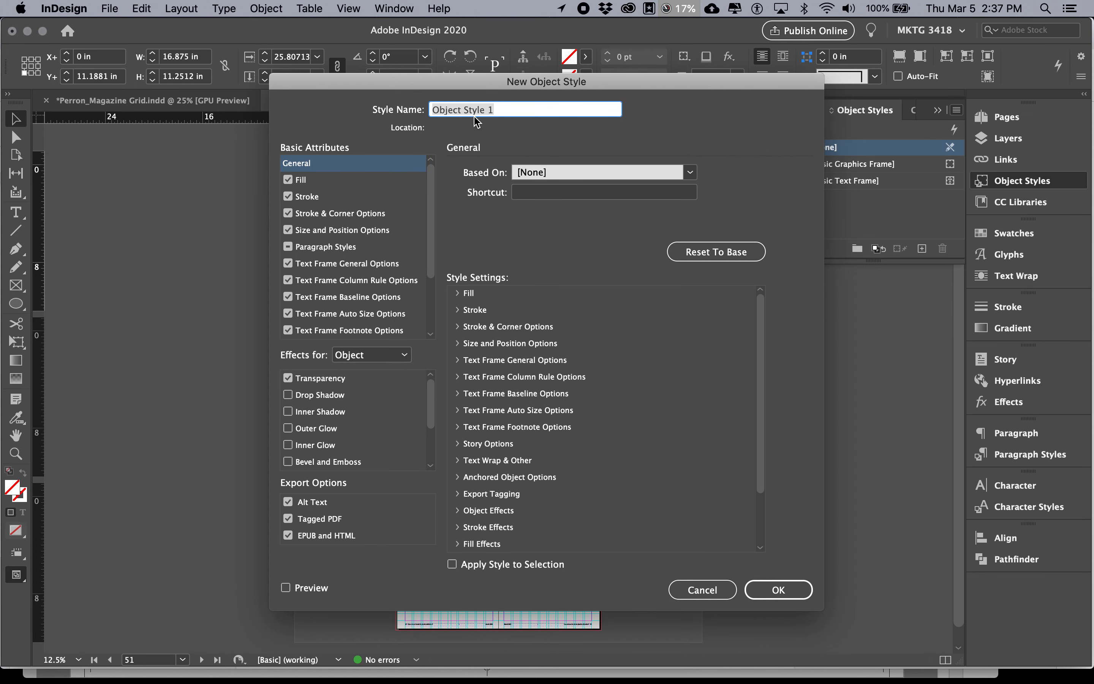
{"action": "type", "text": "Image Fitting"}
Look through the style's Fill, Stroke, Stroke & Corner Options and Size and Position Options settings
{"action": "left_click", "coordinate": [353, 197]}
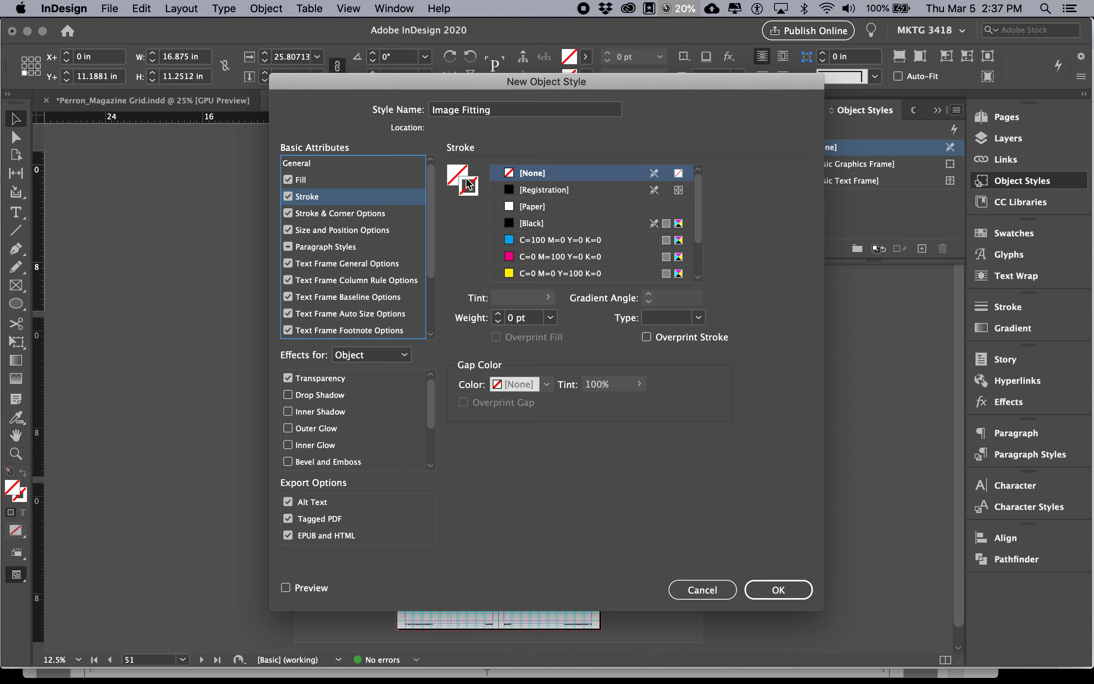
{"action": "left_click", "coordinate": [354, 182]}
{"action": "left_click", "coordinate": [352, 213]}
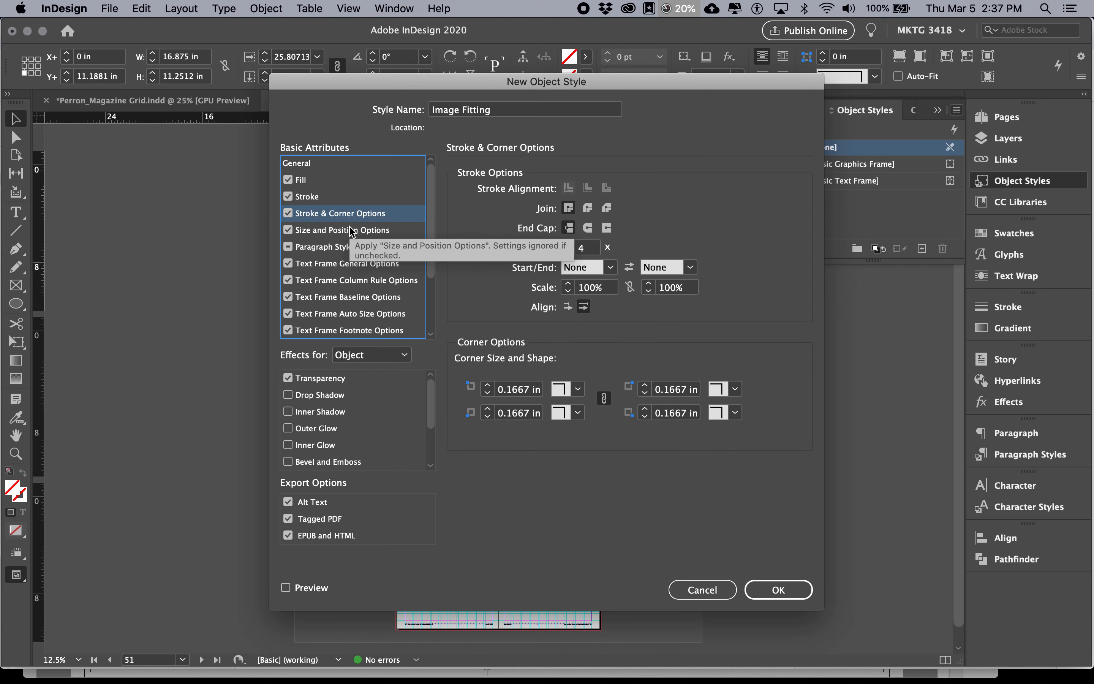
{"action": "left_click", "coordinate": [351, 230]}
{"action": "left_click", "coordinate": [348, 180]}
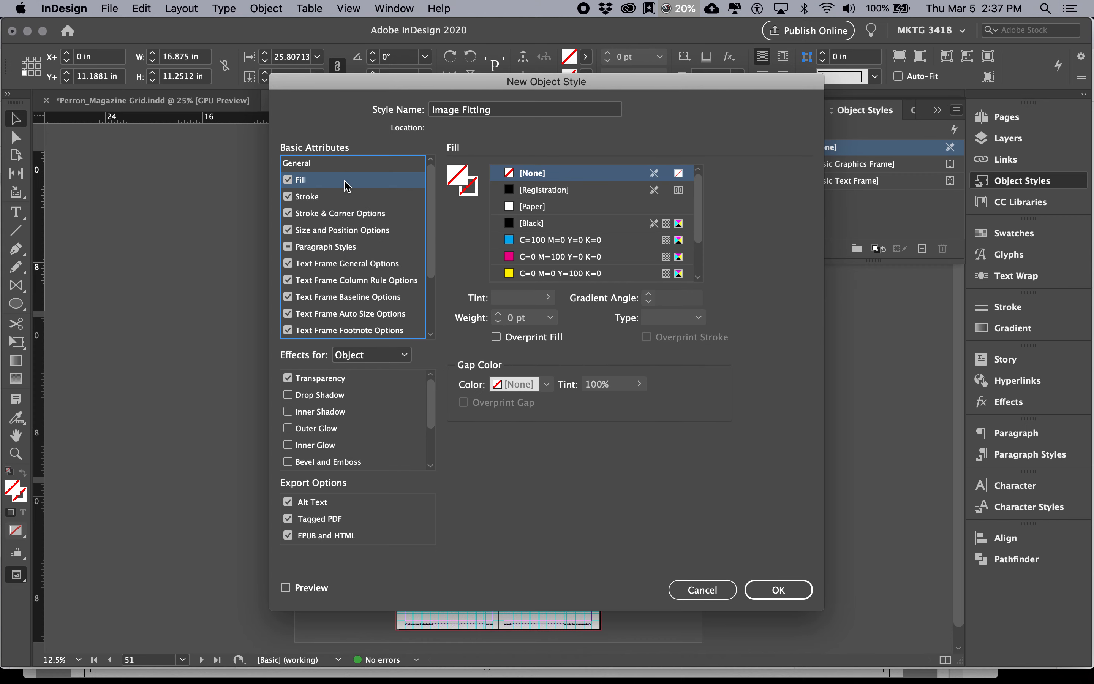
{"action": "left_click", "coordinate": [333, 197]}
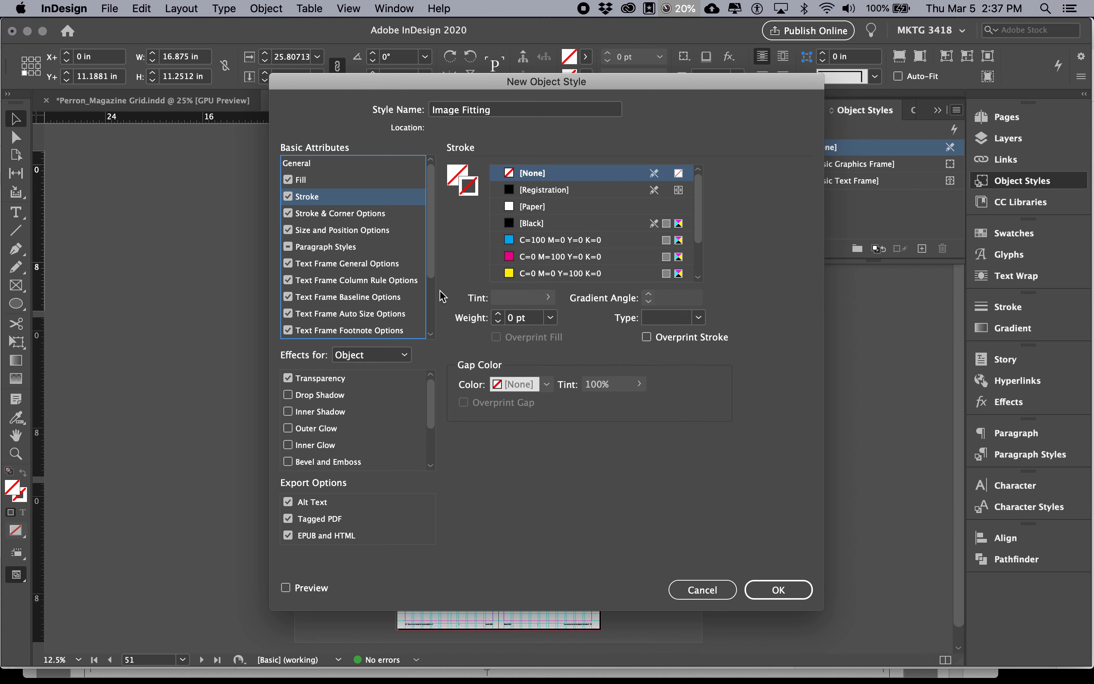
Check the Text Wrap & Other instruction in Chrome, then show those settings for the style in InDesign
{"action": "key", "text": "super+Tab"}
{"action": "key", "text": "super+Tab"}
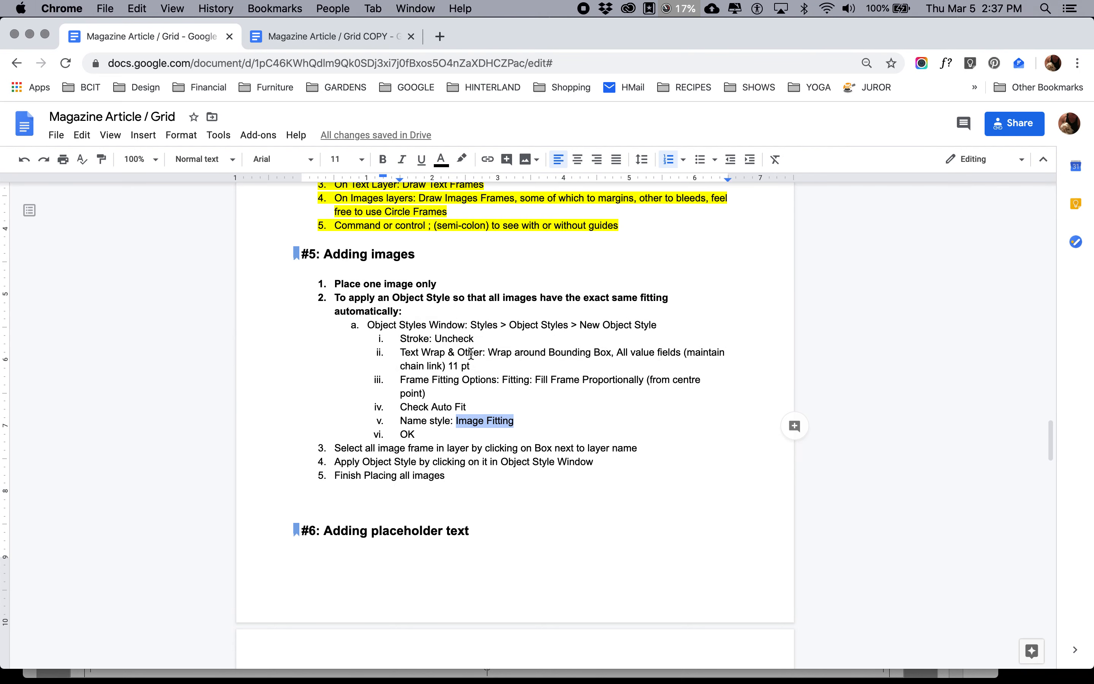
{"action": "key", "text": "super+Tab"}
{"action": "key", "text": "super+Tab"}
{"action": "key", "text": "super+Tab"}
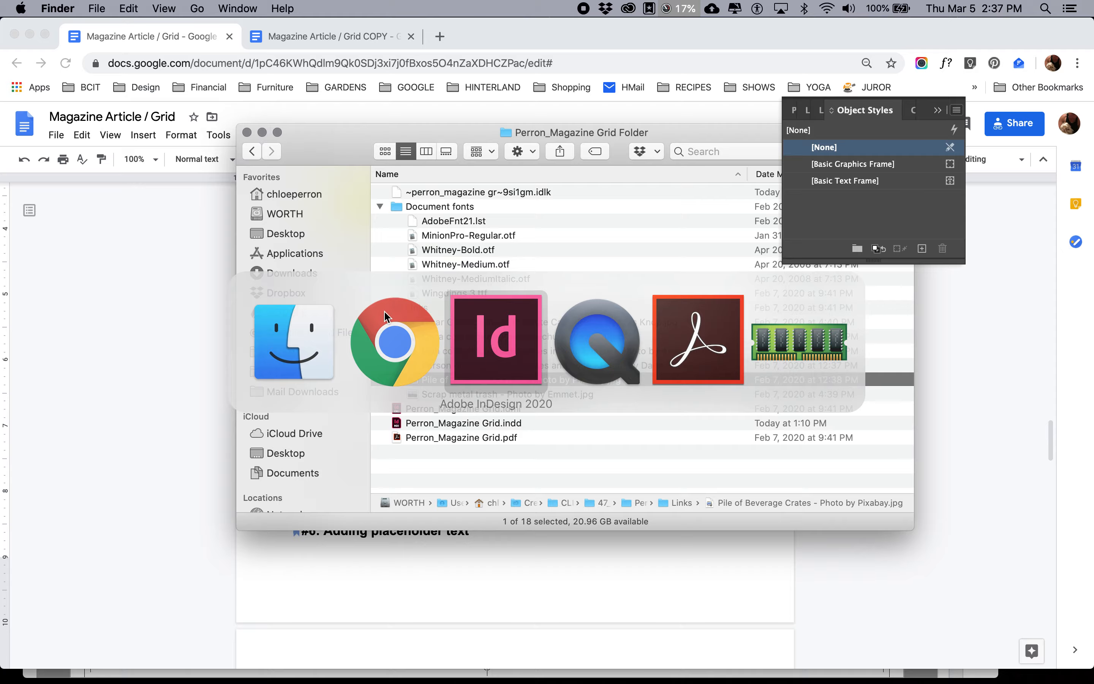
{"action": "left_click_drag", "start_coordinate": [430, 256], "coordinate": [427, 314]}
{"action": "left_click", "coordinate": [374, 280]}
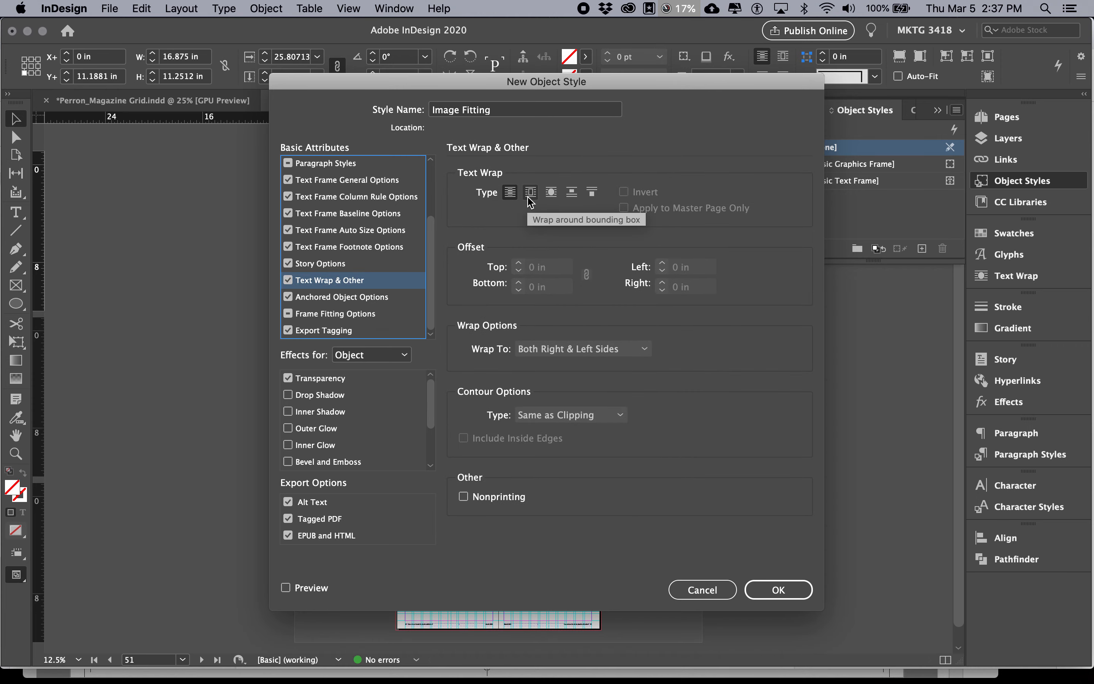
Recheck the wrap type in the Chrome instructions and set the style's text wrap in InDesign to Wrap around bounding box
{"action": "key", "text": "super+Tab"}
{"action": "key", "text": "super+Tab"}
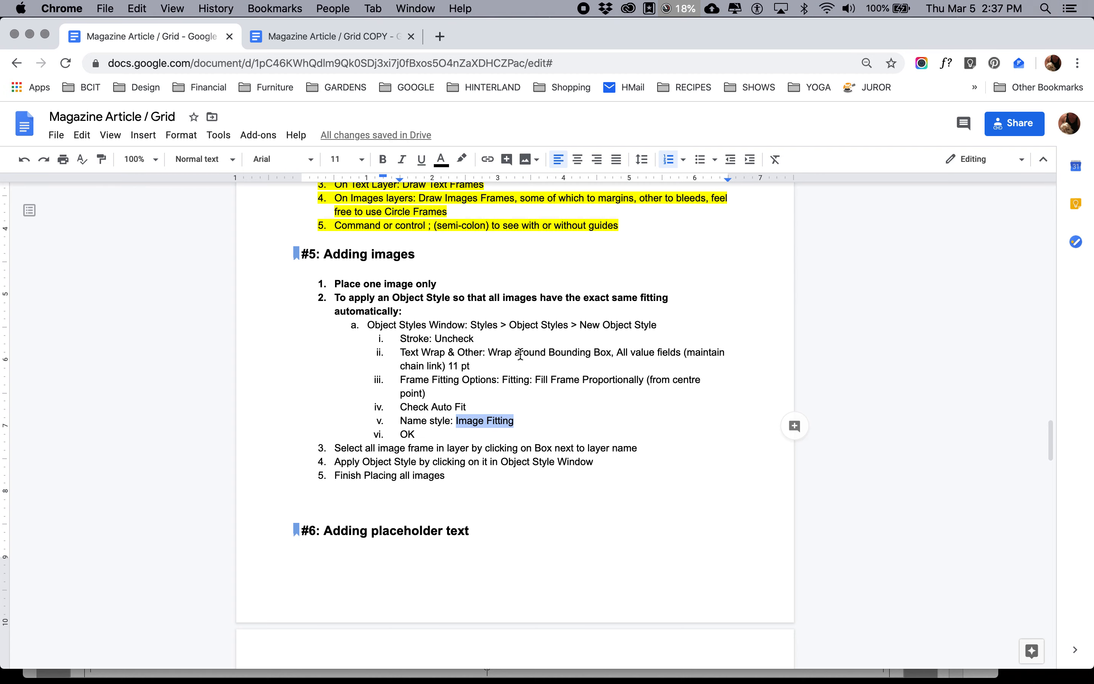
{"action": "key", "text": "super+Tab"}
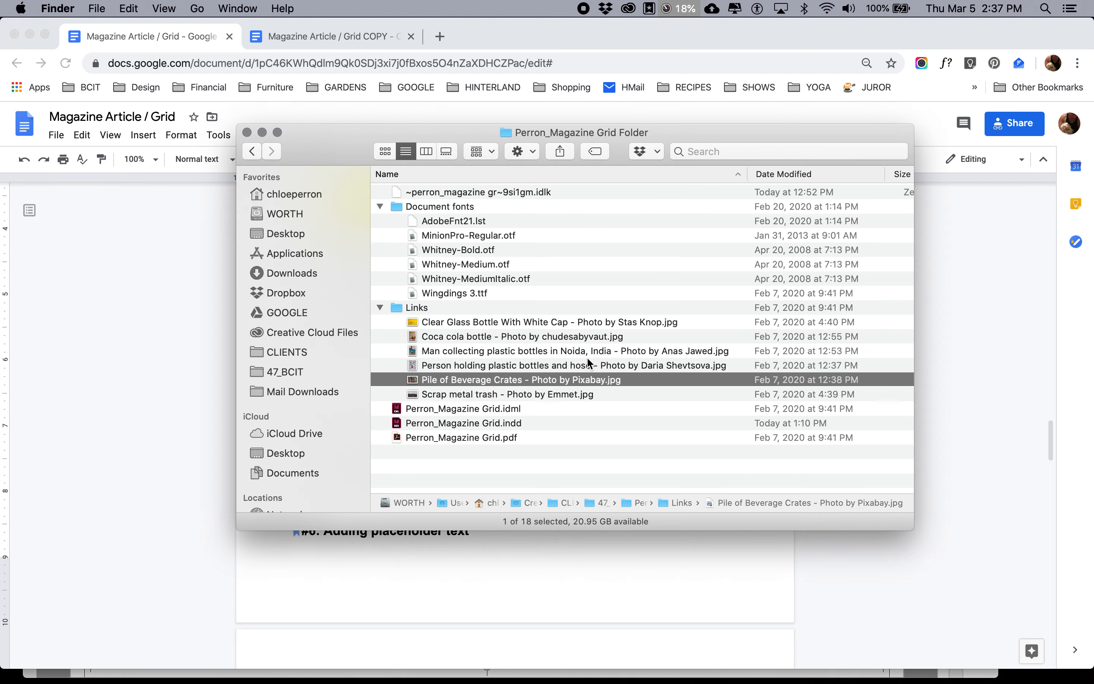
{"action": "key", "text": "super+Tab"}
{"action": "key", "text": "super+Tab"}
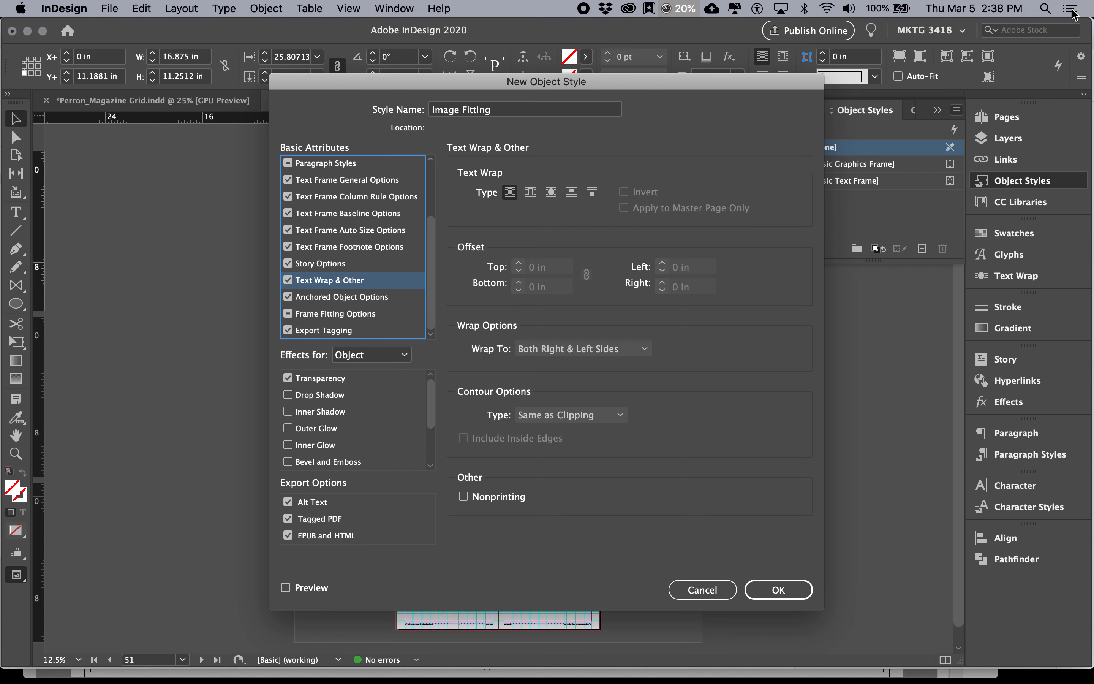
{"action": "left_click", "coordinate": [530, 193]}
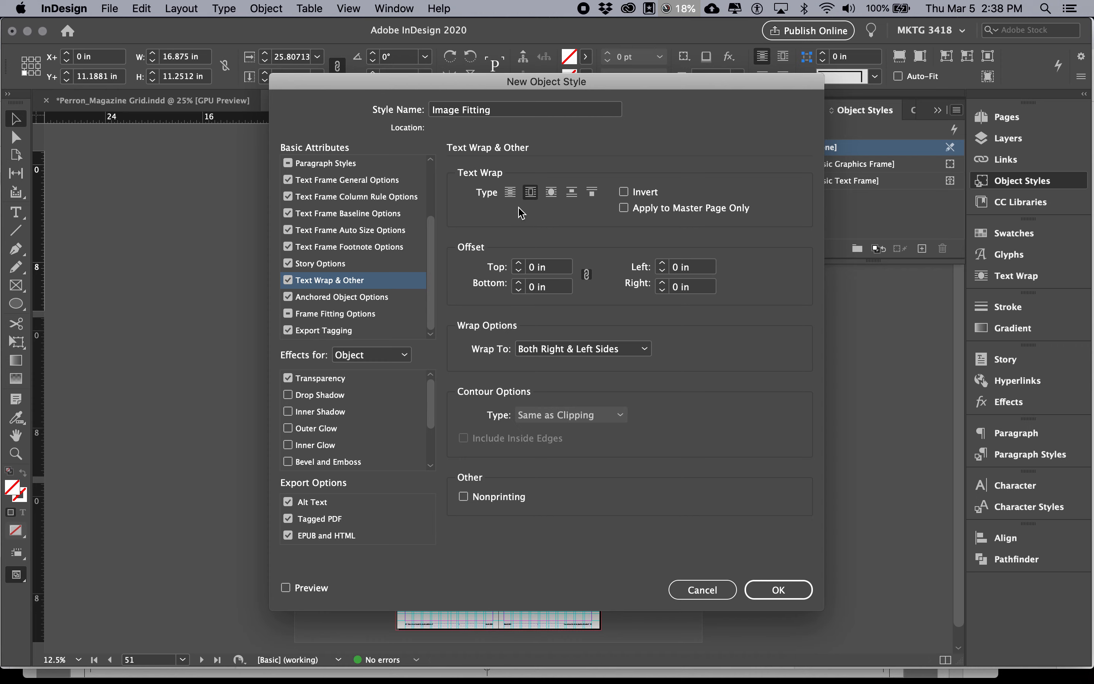
Copy the offset value from the Chrome instructions and set all four linked text wrap offsets in InDesign to 11 pt
{"action": "key", "text": "super+Tab"}
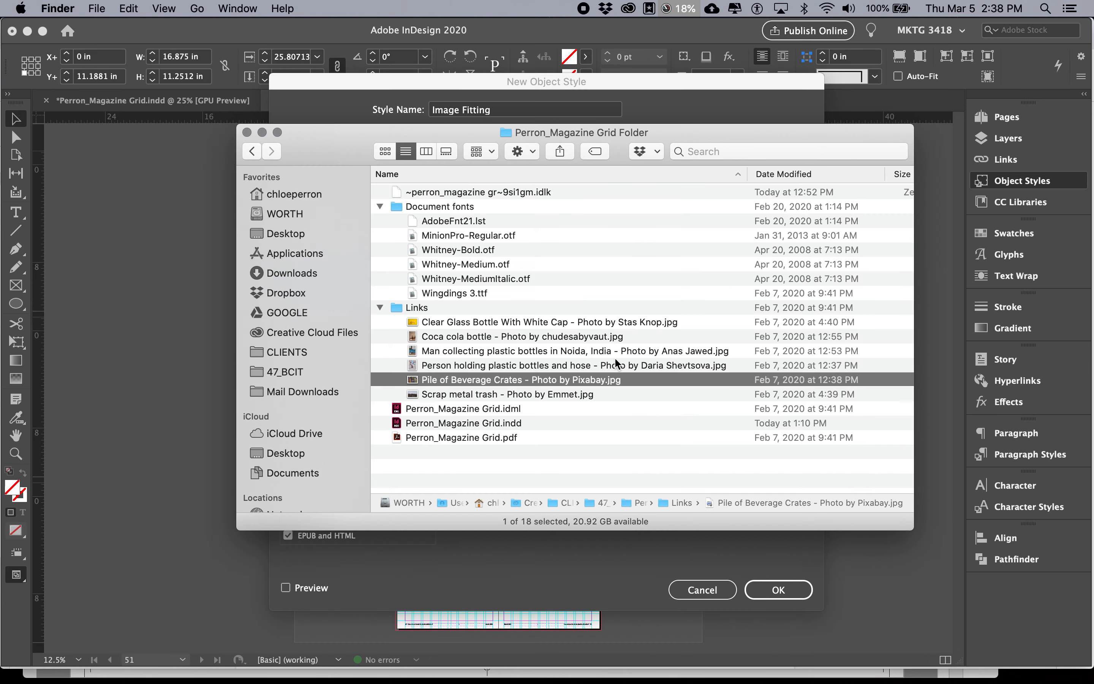
{"action": "key", "text": "super+Tab"}
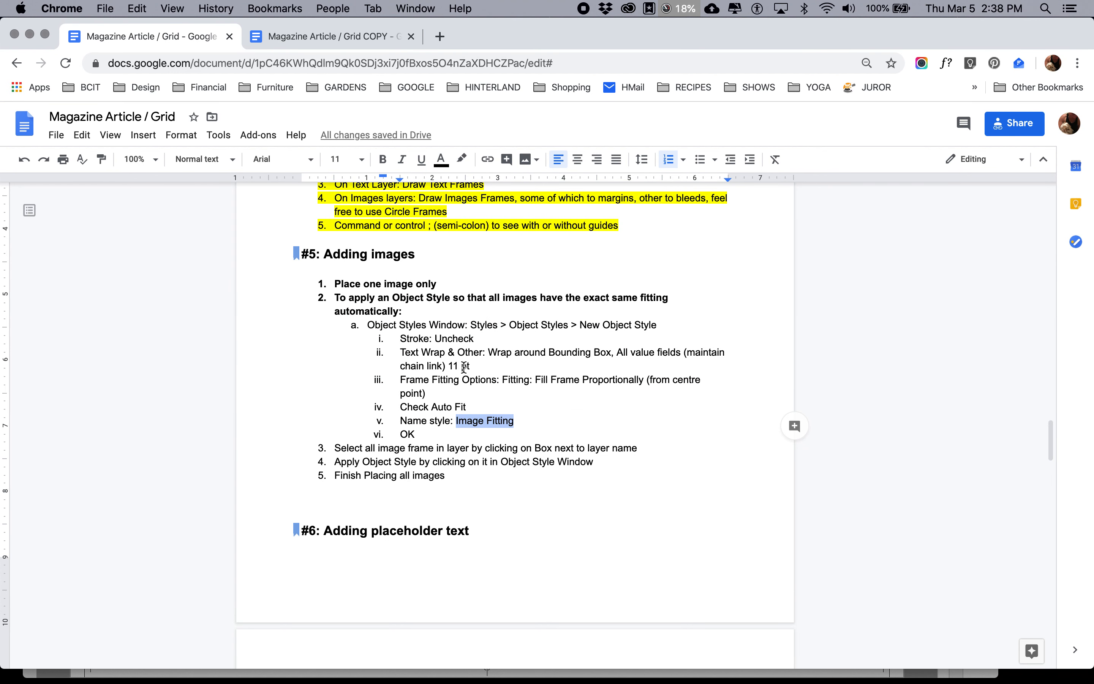
{"action": "left_click_drag", "start_coordinate": [472, 366], "coordinate": [449, 367]}
{"action": "key", "text": "super+Tab"}
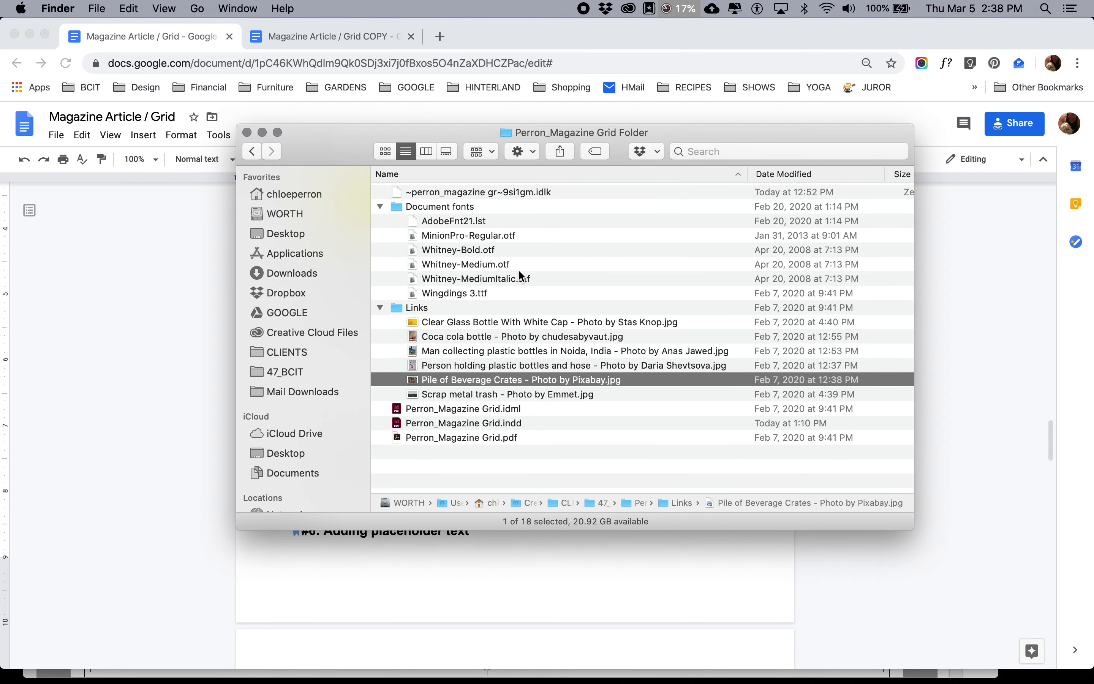
{"action": "key", "text": "super+Tab"}
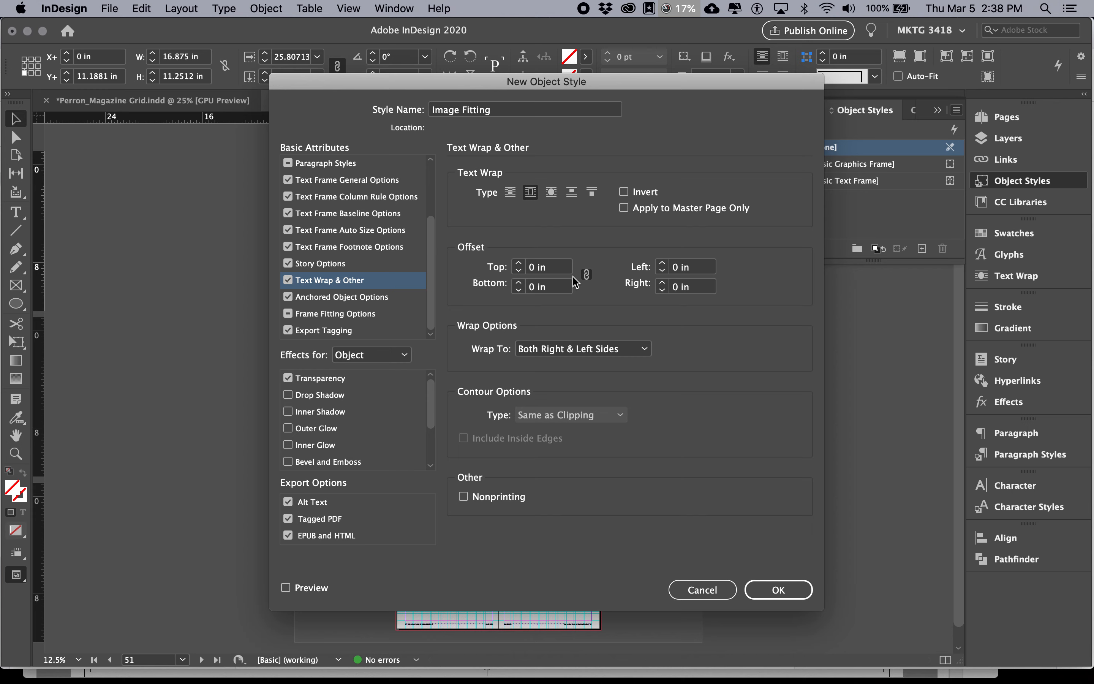
{"action": "left_click", "coordinate": [548, 267]}
{"action": "type", "text": "0.1528"}
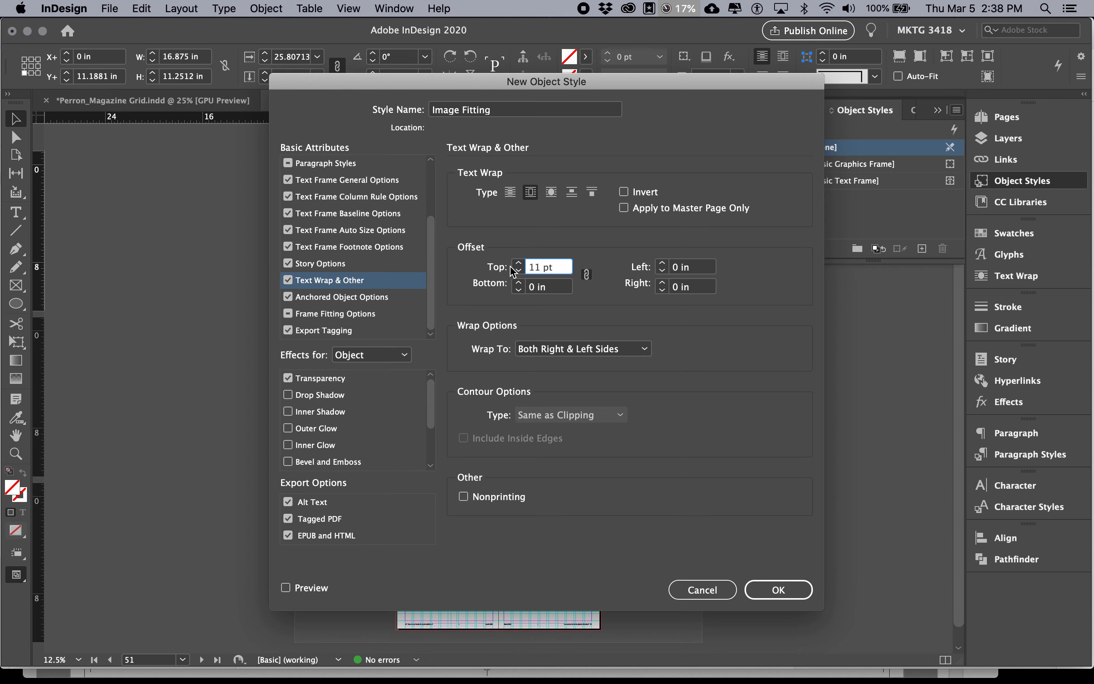
{"action": "key", "text": "Tab"}
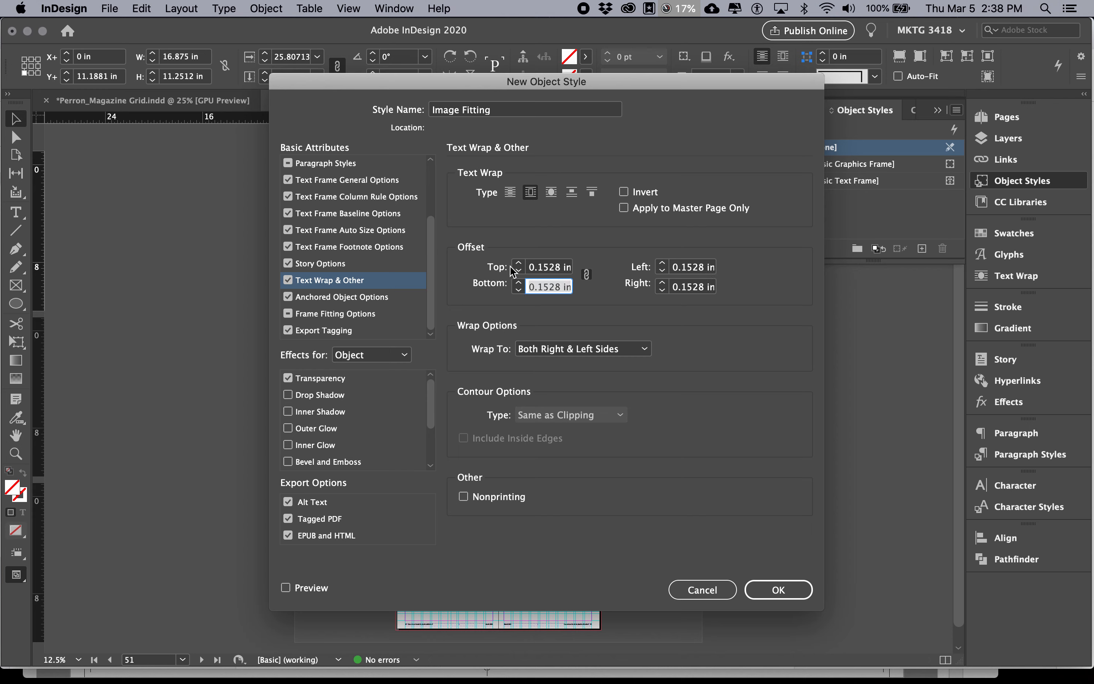
{"action": "triple_click", "coordinate": [555, 271]}
{"action": "type", "text": "11 pt"}
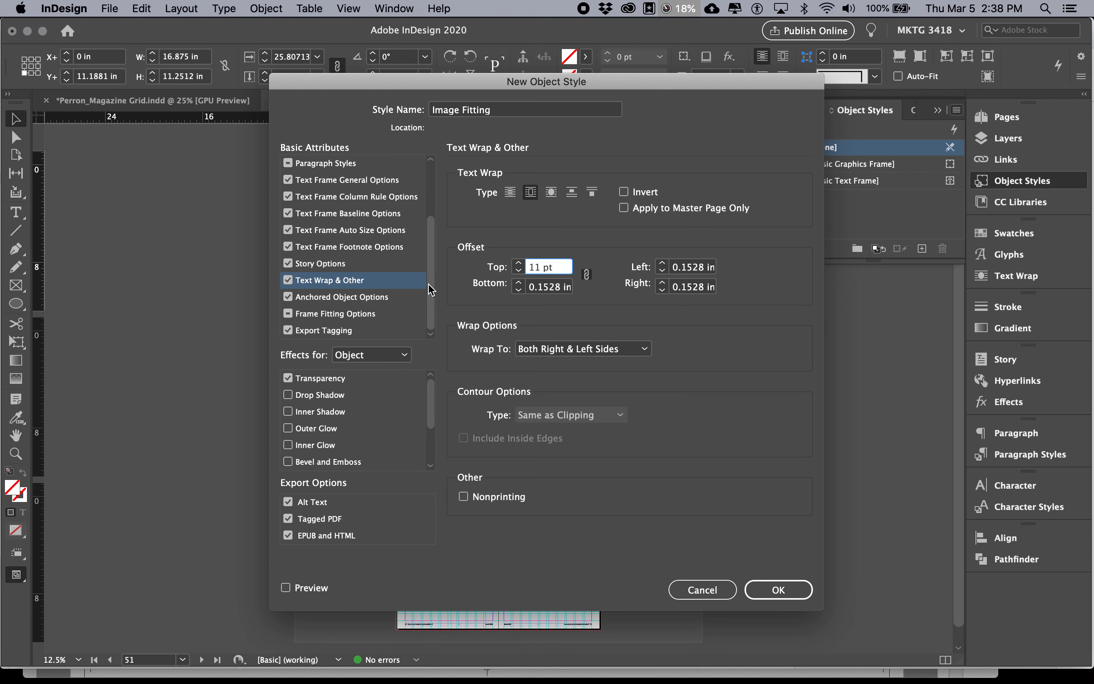
Check the frame fitting instruction in Chrome, return to InDesign and enable Auto-Fit in the style's Frame Fitting Options
{"action": "mouse_move", "coordinate": [428, 290]}
{"action": "left_mouse_down"}
{"action": "mouse_move", "coordinate": [428, 239]}
{"action": "mouse_move", "coordinate": [430, 294]}
{"action": "left_mouse_up"}
{"action": "key", "text": "super+Tab"}
{"action": "key", "text": "super+Tab"}
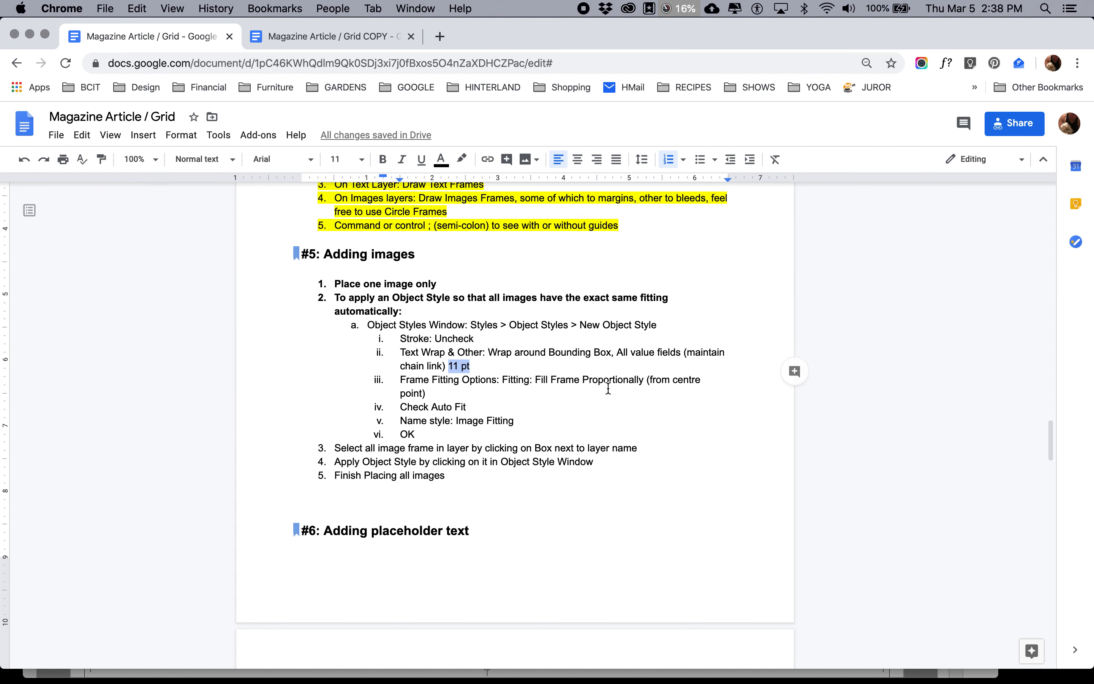
{"action": "key", "text": "super+Tab"}
{"action": "key", "text": "super+Tab"}
{"action": "key", "text": "Tab"}
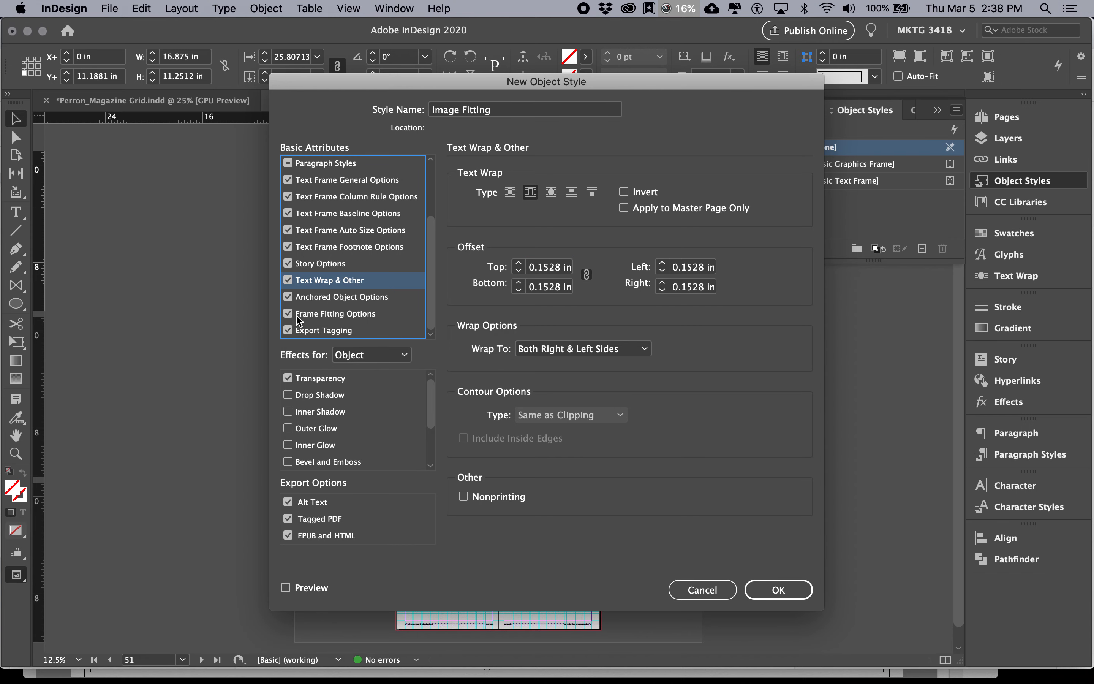
{"action": "left_click", "coordinate": [310, 317]}
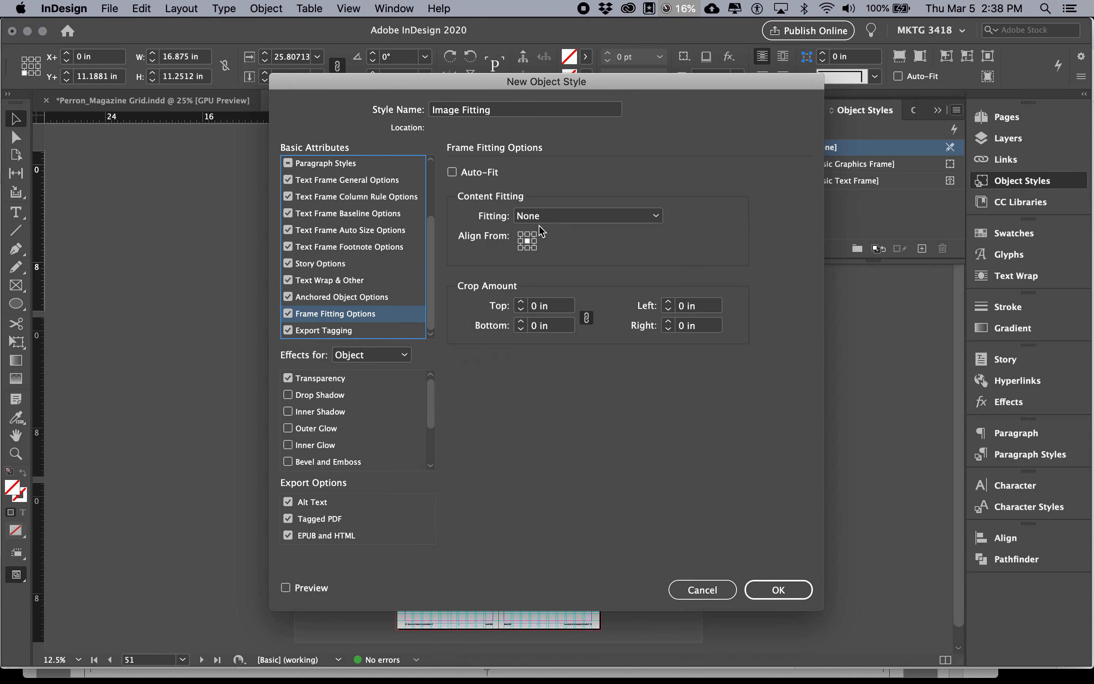
{"action": "left_click", "coordinate": [453, 173]}
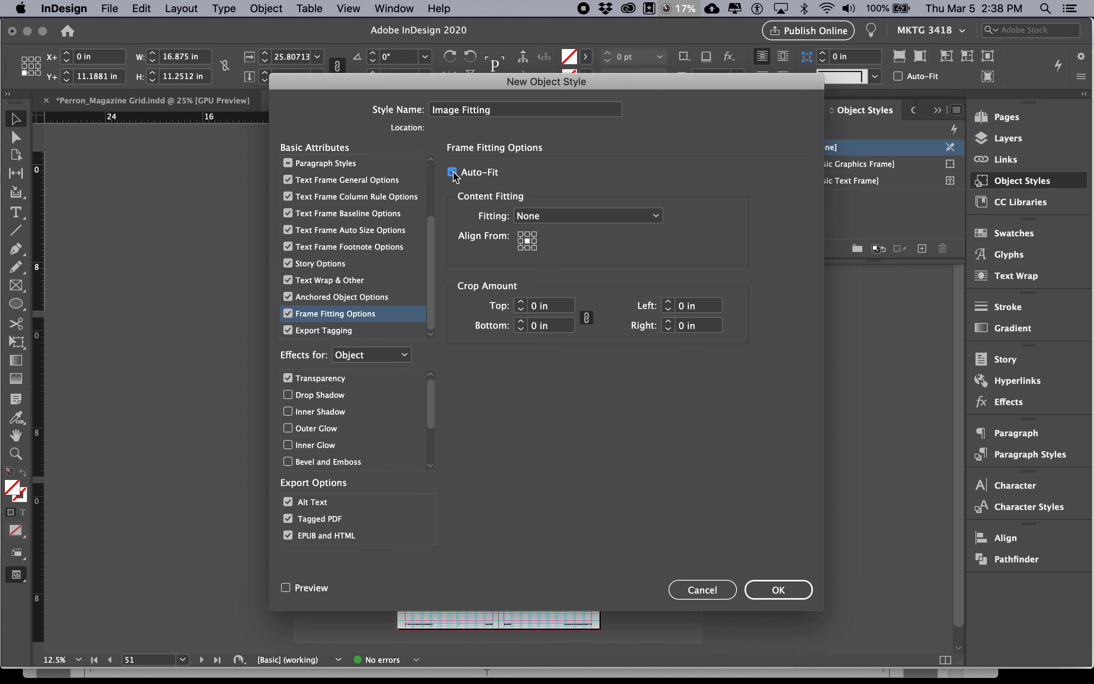
Recheck the fitting type in the Chrome instructions and set the style's content fitting in InDesign to Fill Frame Proportionally
{"action": "left_click", "coordinate": [612, 216]}
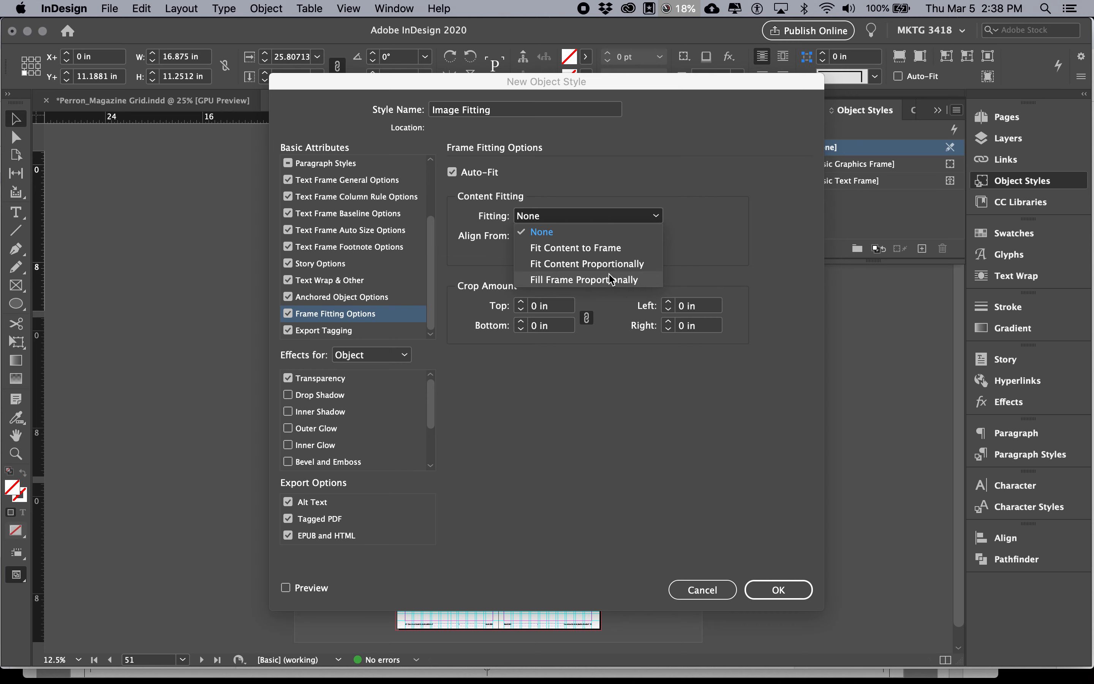
{"action": "key", "text": "super+Tab"}
{"action": "key", "text": "super+Tab"}
{"action": "key", "text": "super+Tab"}
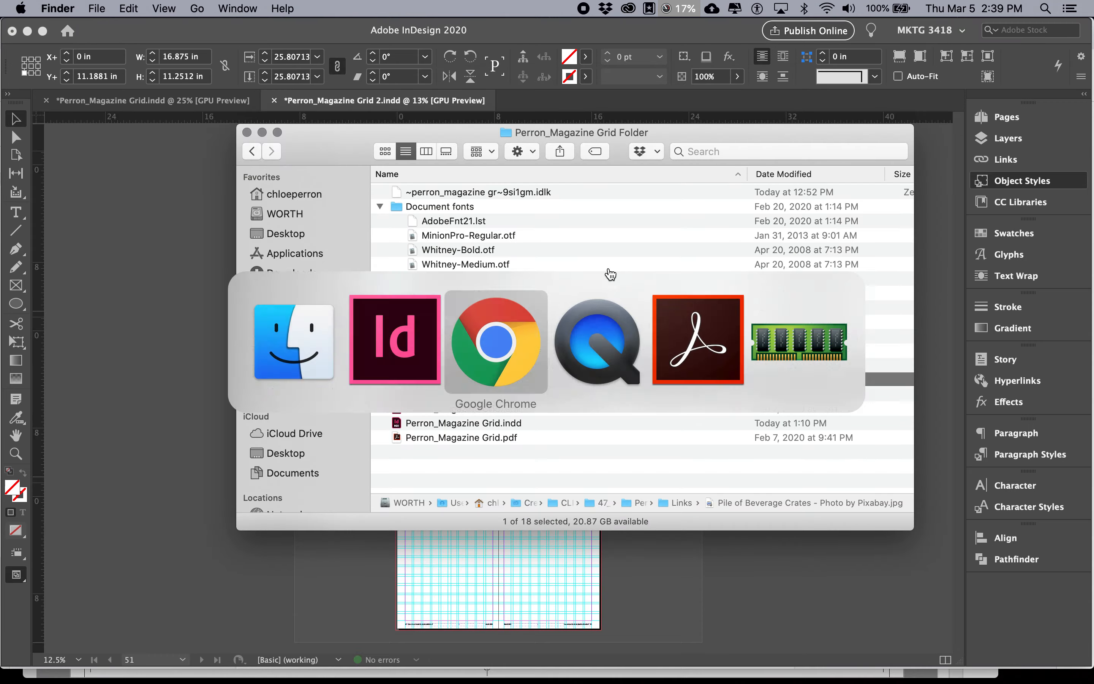
{"action": "key", "text": "super+Tab"}
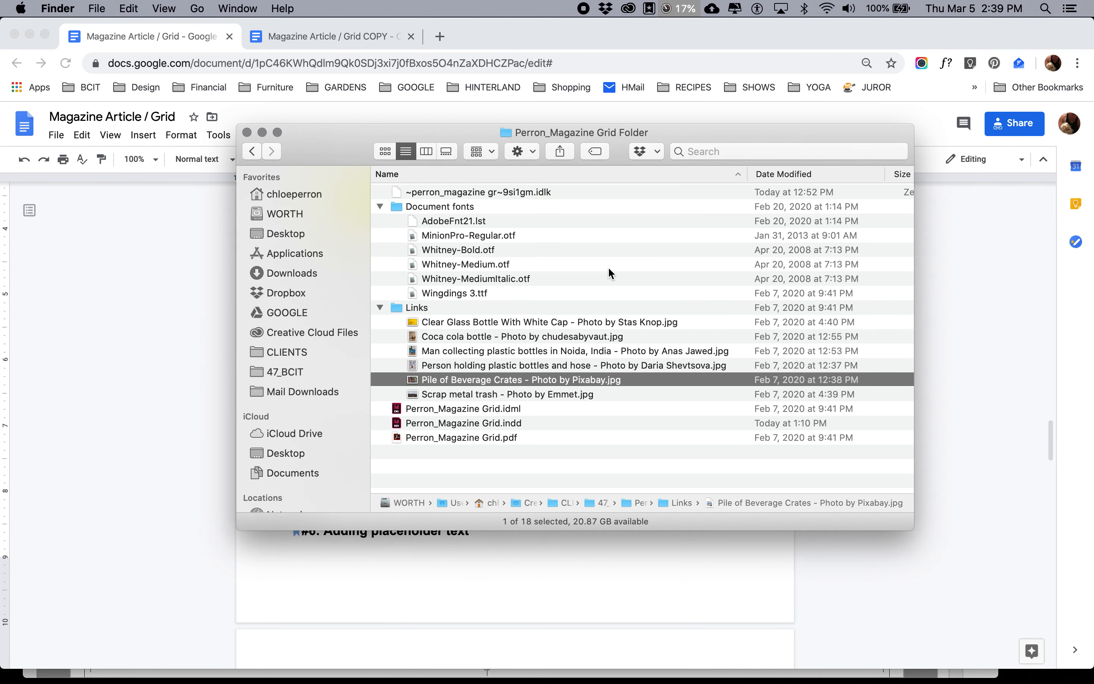
{"action": "key", "text": "super+Tab"}
{"action": "key", "text": "super+Tab"}
{"action": "left_click", "coordinate": [608, 217]}
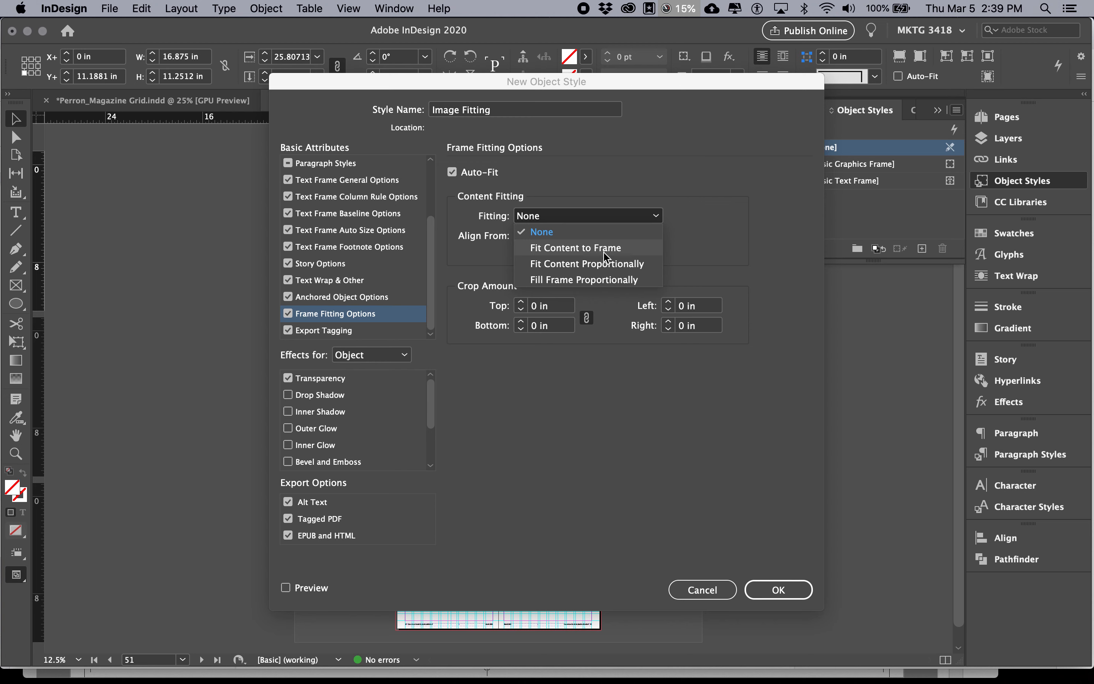
{"action": "left_click", "coordinate": [604, 281]}
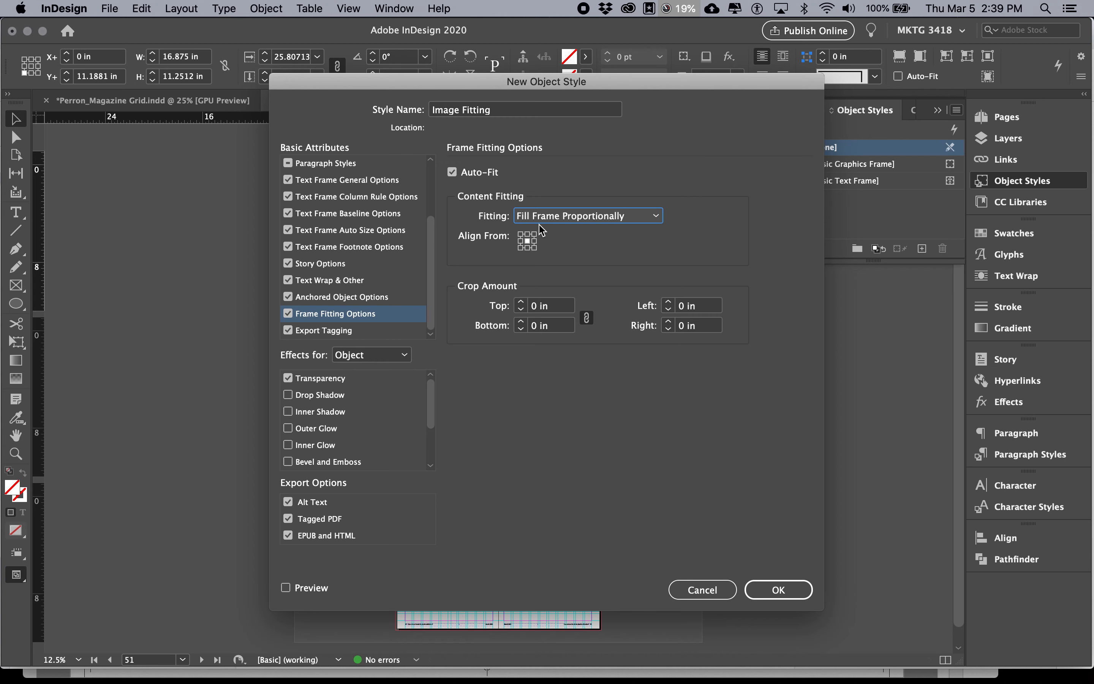
Recheck the frame fitting and style naming instructions in the Chrome document and return to InDesign
{"action": "key", "text": "super+Tab"}
{"action": "key", "text": "super+Tab"}
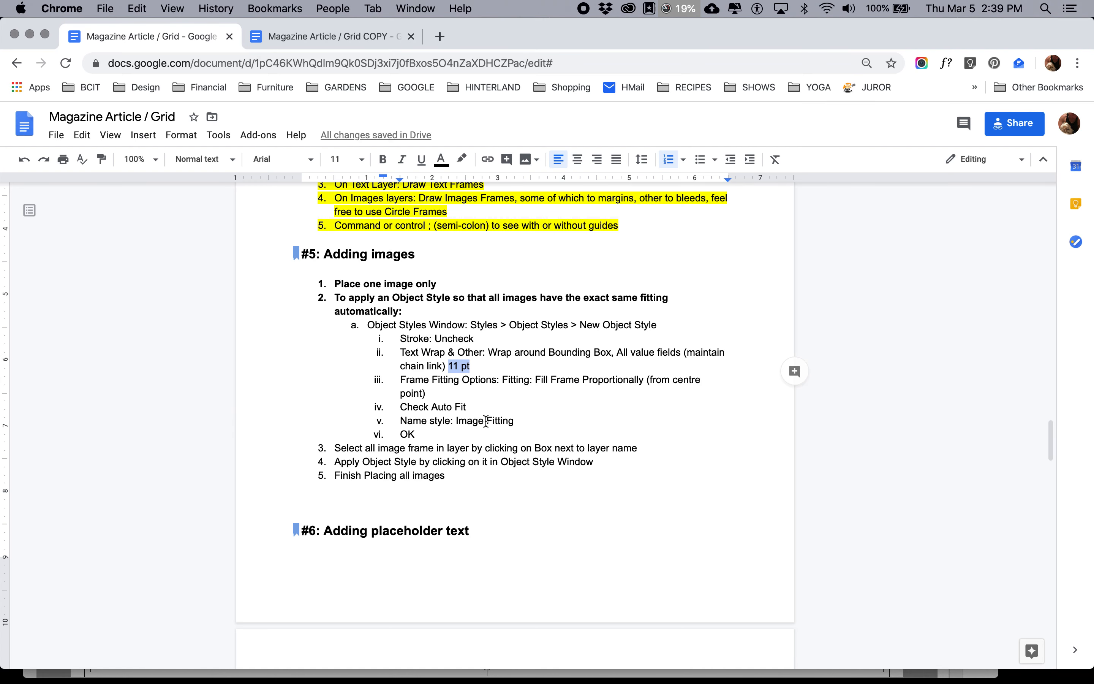
{"action": "key", "text": "super+Tab"}
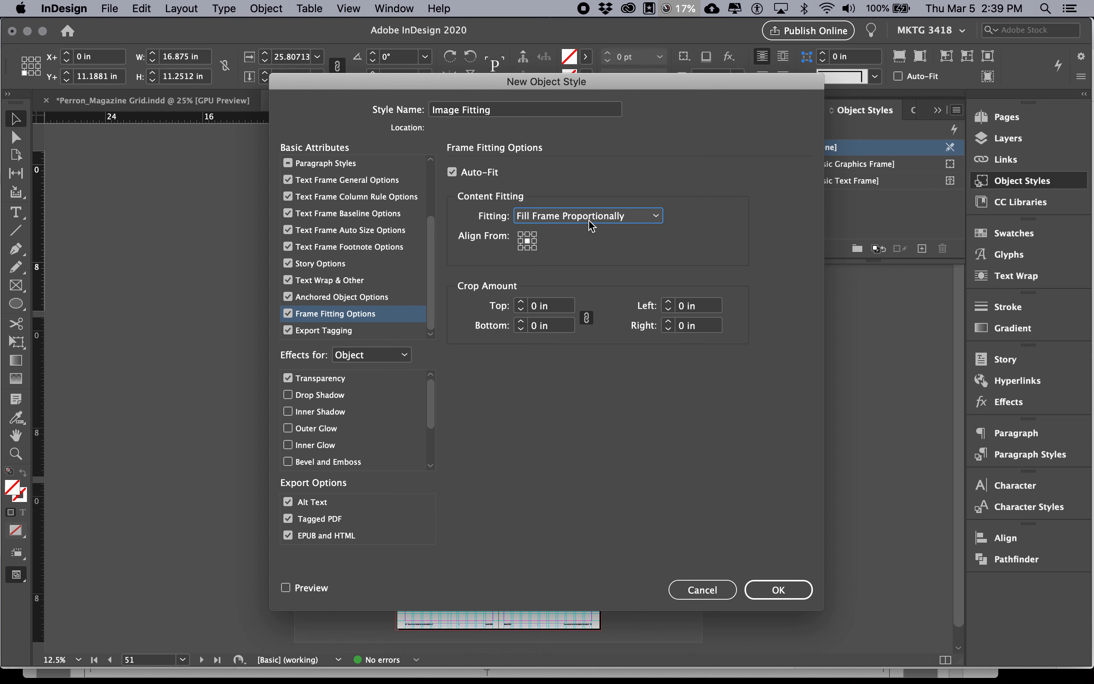
Revisit the Text Wrap & Other settings of the new style and re-enter the linked offset as 11 pt
{"action": "mouse_move", "coordinate": [430, 268]}
{"action": "left_mouse_down"}
{"action": "mouse_move", "coordinate": [430, 233]}
{"action": "mouse_move", "coordinate": [430, 268]}
{"action": "left_mouse_up"}
{"action": "left_click", "coordinate": [352, 281]}
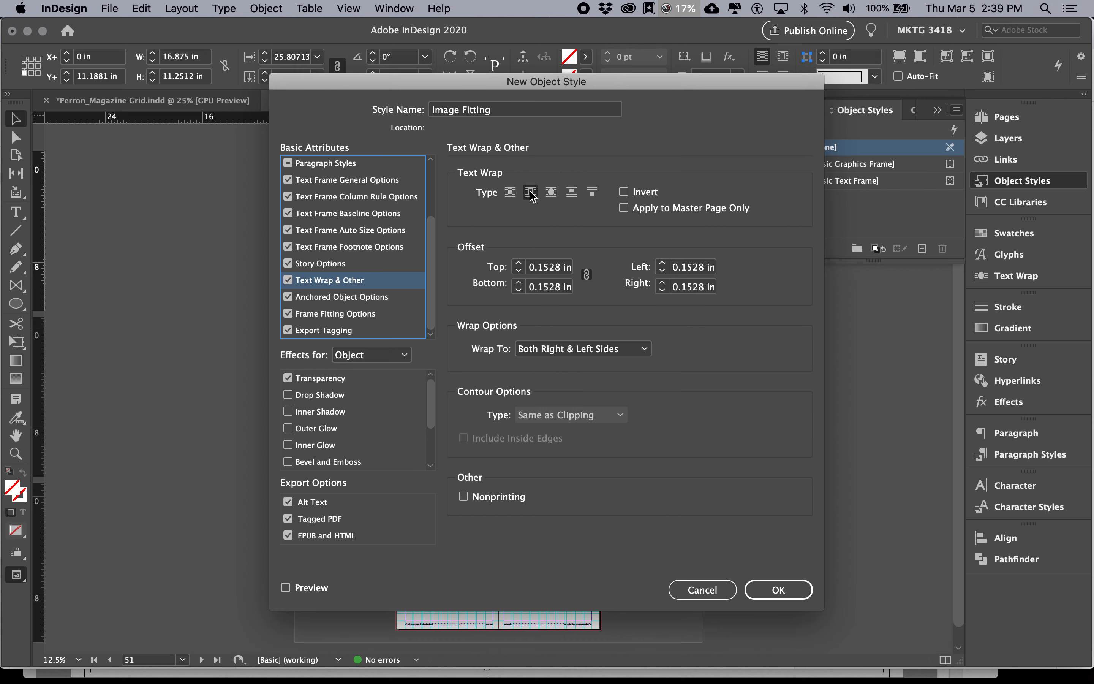
{"action": "left_click", "coordinate": [547, 267]}
{"action": "type", "text": "11p"}
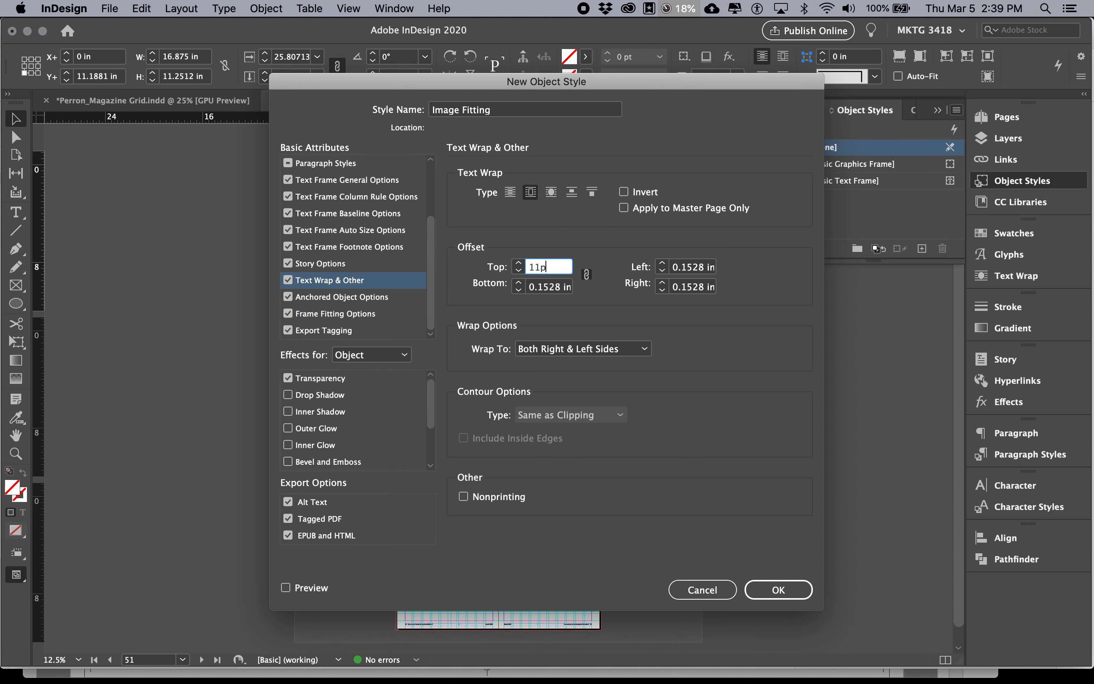
{"action": "type", "text": "t"}
Review the style's Stroke, Fill and General settings and create the Image Fitting object style
{"action": "left_click_drag", "start_coordinate": [432, 244], "coordinate": [430, 181]}
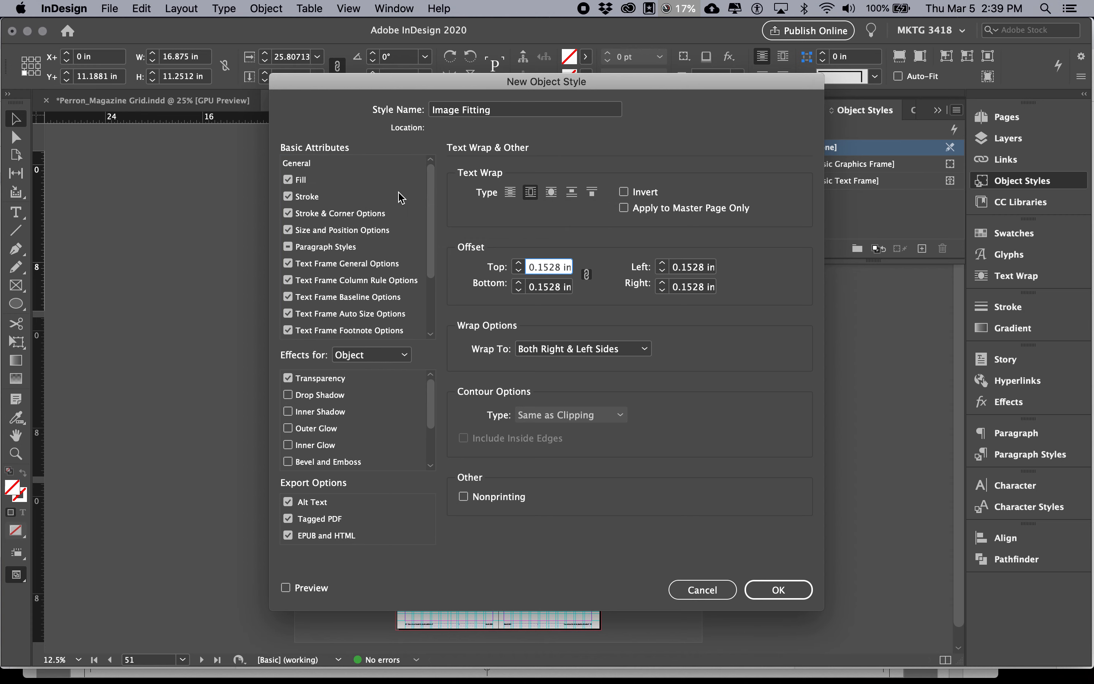
{"action": "left_click", "coordinate": [369, 198]}
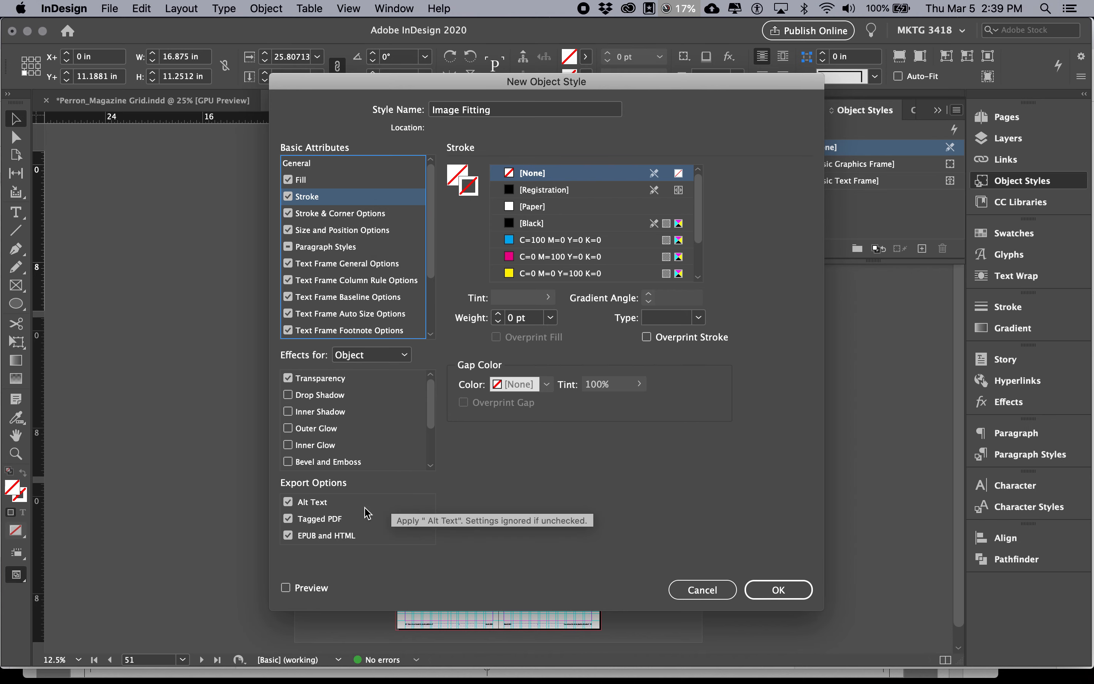
{"action": "left_click", "coordinate": [328, 178]}
{"action": "left_click", "coordinate": [328, 163]}
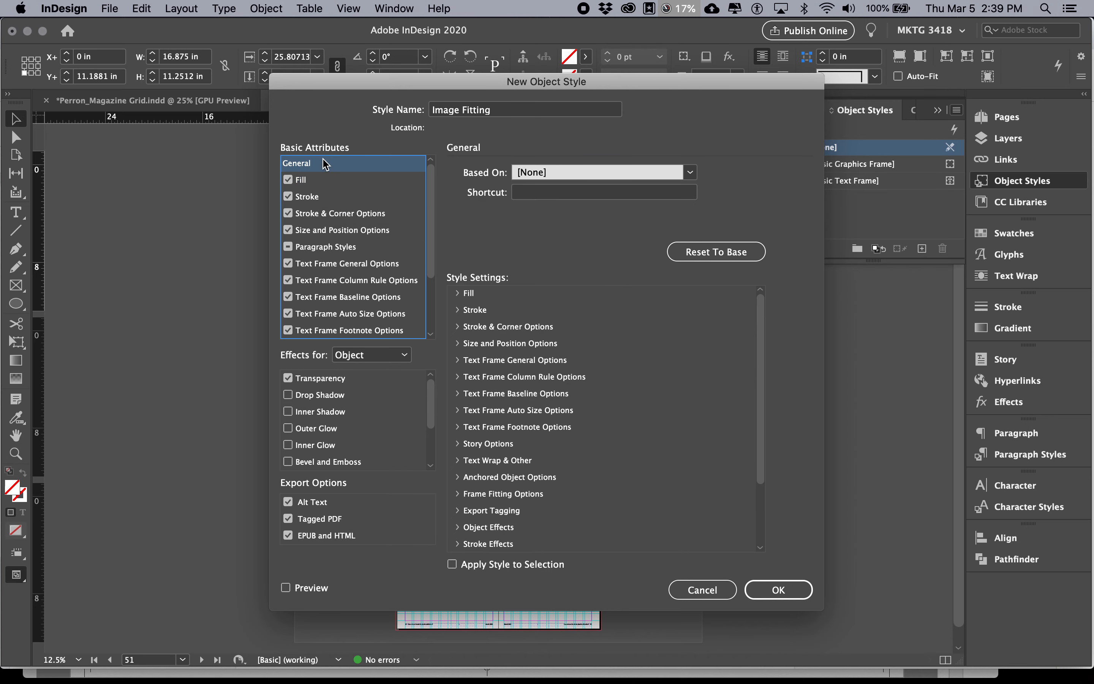
{"action": "left_click", "coordinate": [777, 590]}
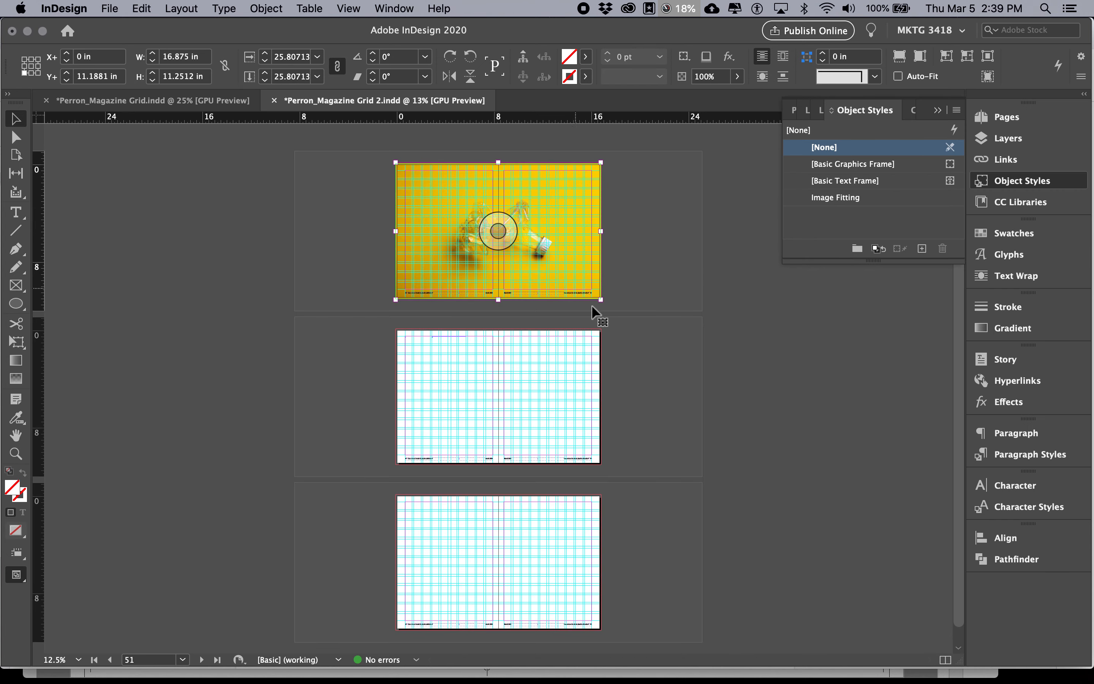
Draw a rectangular image frame about 3.81 in wide and 3.08 in high on the second spread's left page
{"action": "key", "text": "super+equal"}
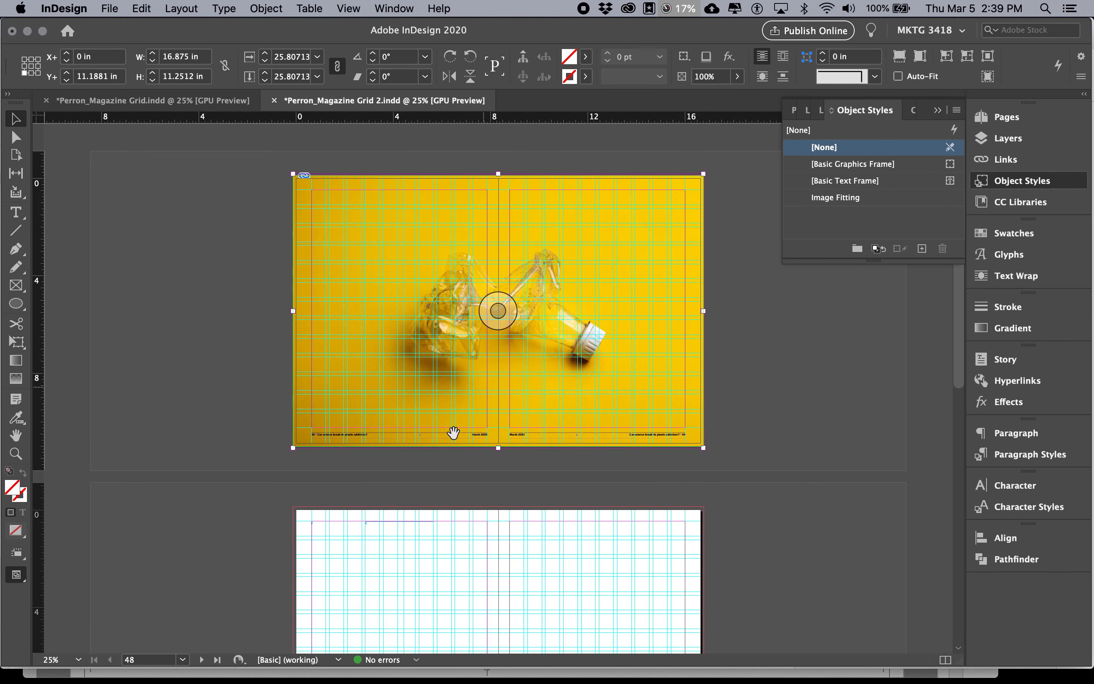
{"action": "left_click", "coordinate": [16, 285]}
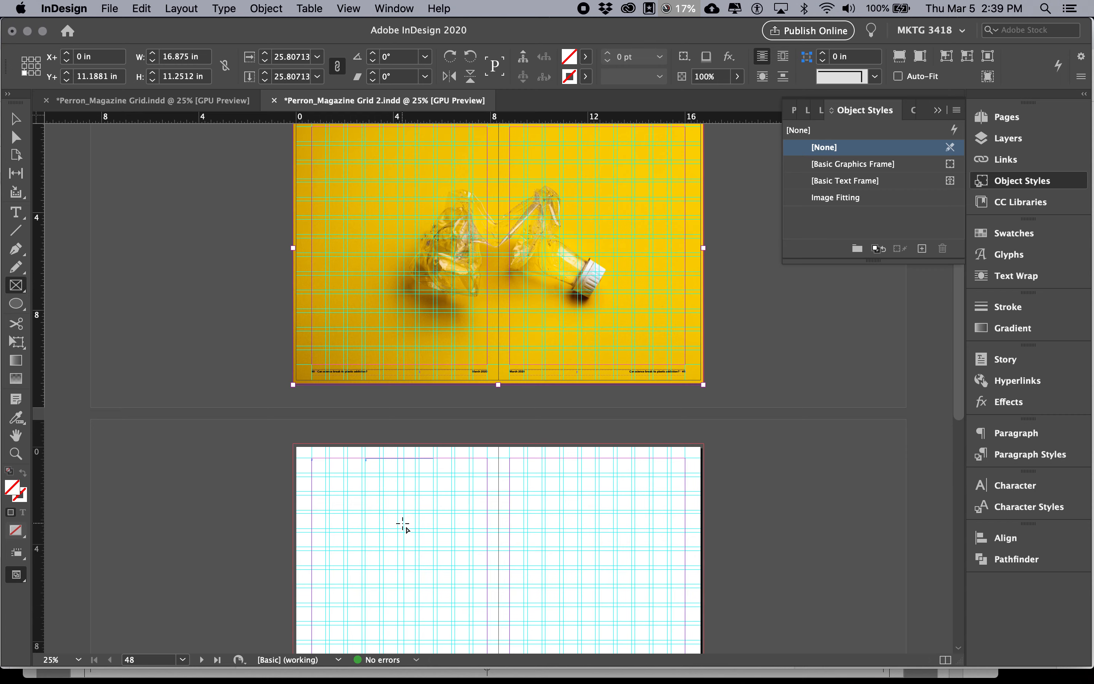
{"action": "scroll", "coordinate": [325, 454], "scroll_direction": "down", "scroll_amount": 2}
{"action": "key", "text": "super+equal"}
{"action": "key", "text": "super+equal"}
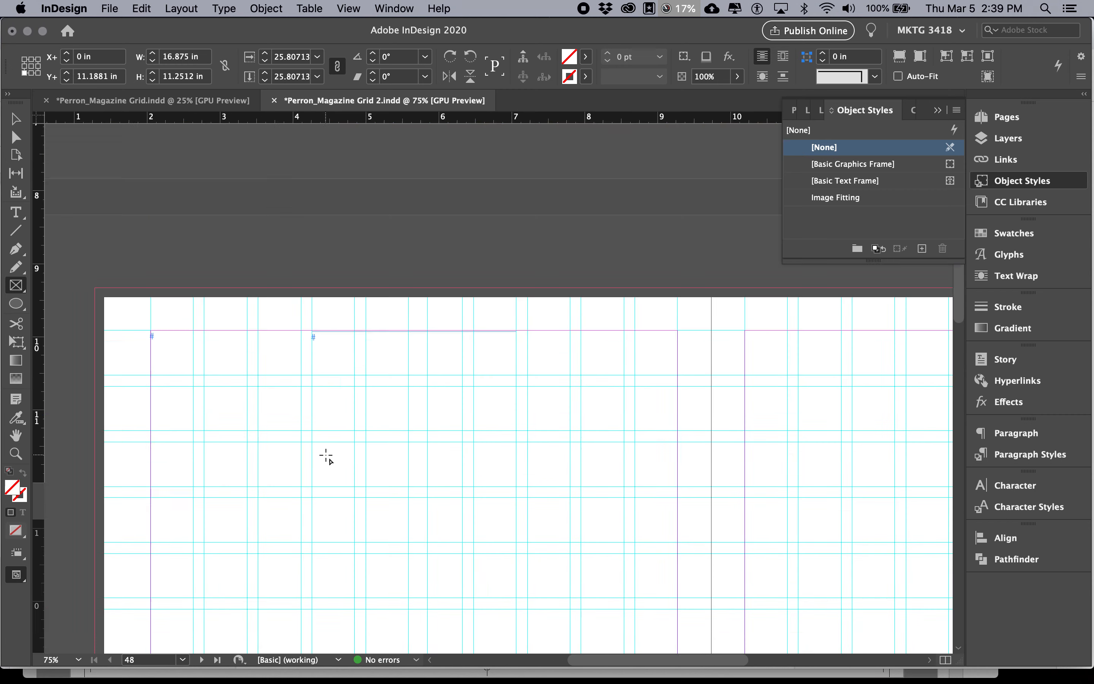
{"action": "left_click_drag", "start_coordinate": [224, 354], "coordinate": [501, 578]}
Place the JPG of the man collecting plastic bottles in Noida, India into the frame and apply the Image Fitting style
{"action": "left_click", "coordinate": [110, 8]}
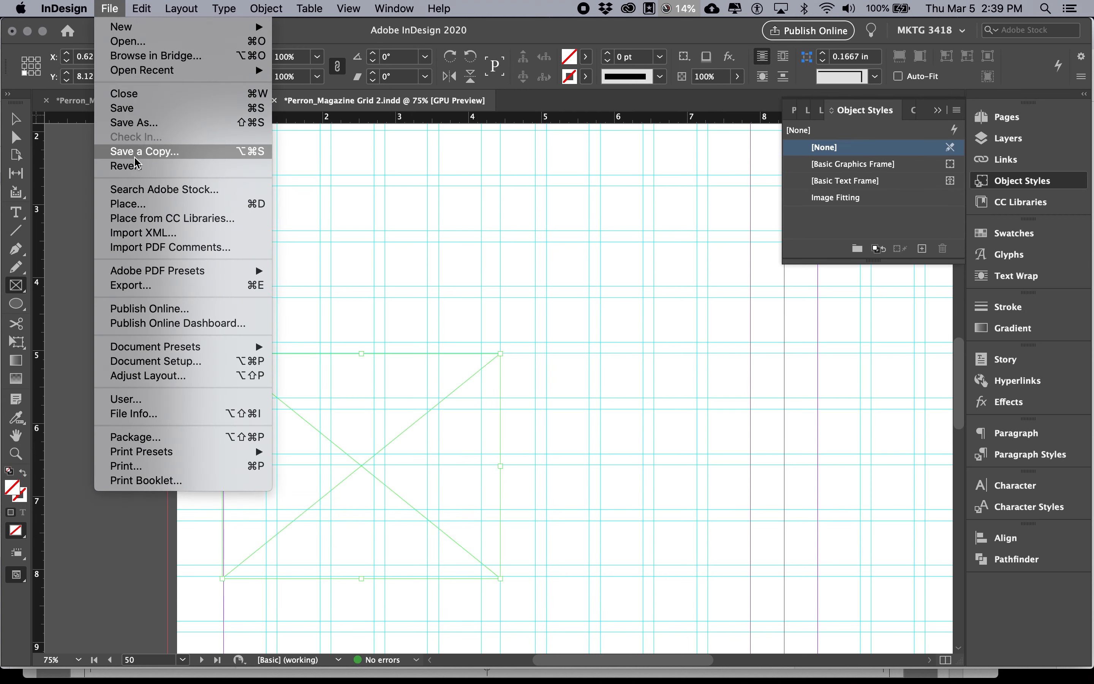
{"action": "left_click", "coordinate": [129, 206]}
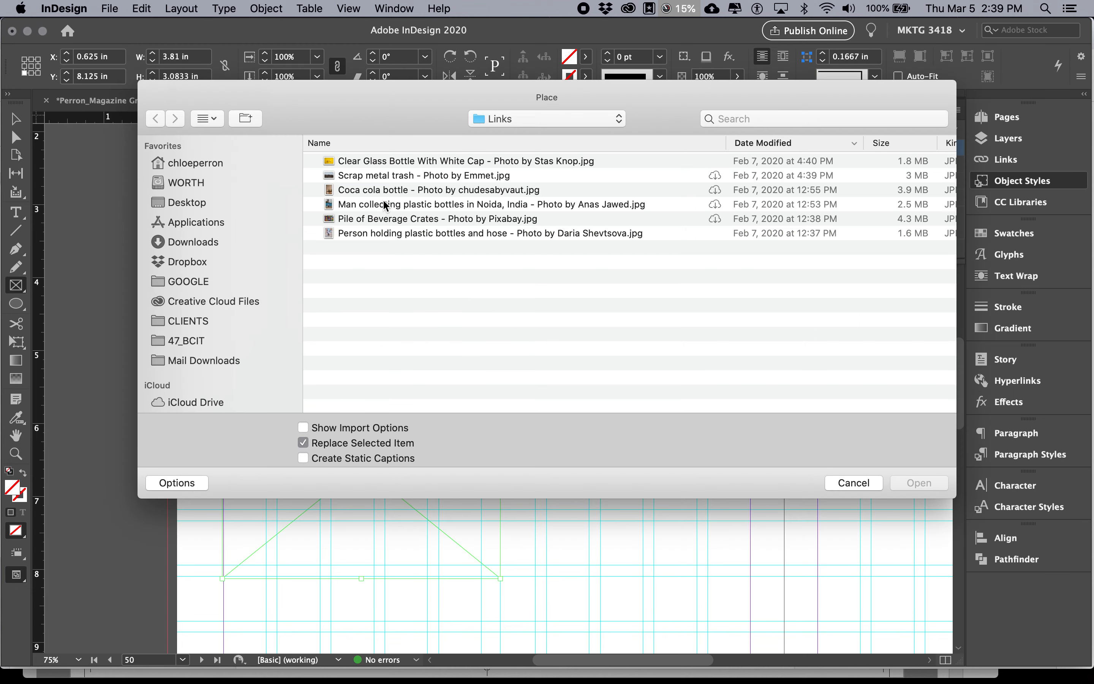
{"action": "left_click", "coordinate": [384, 204]}
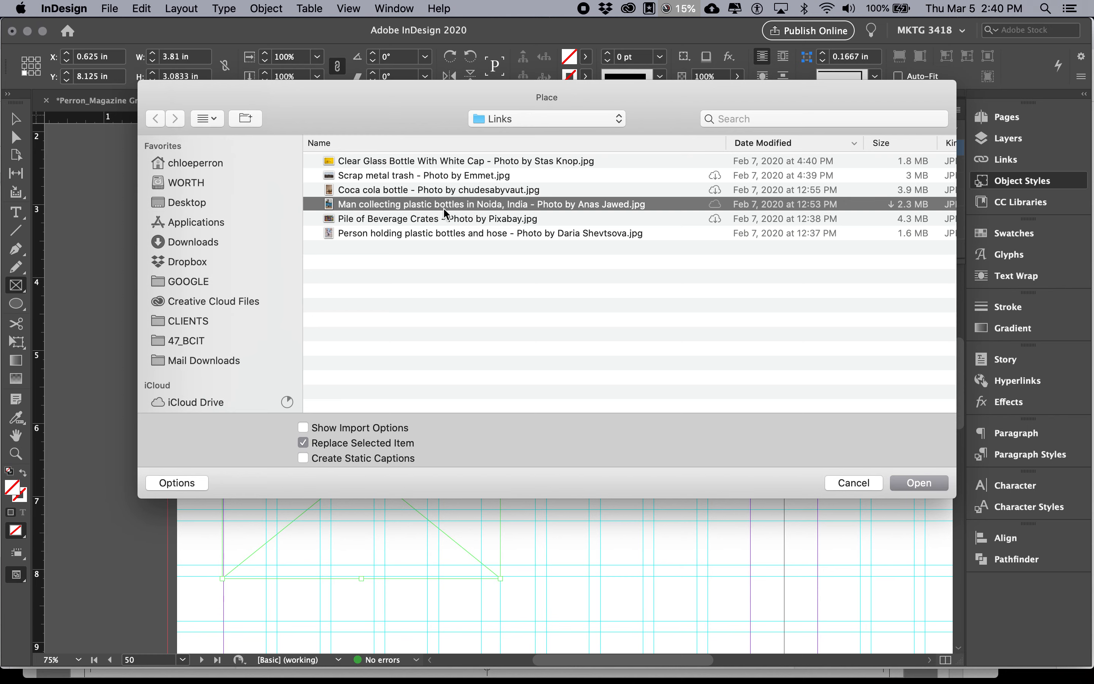
{"action": "left_click", "coordinate": [918, 482]}
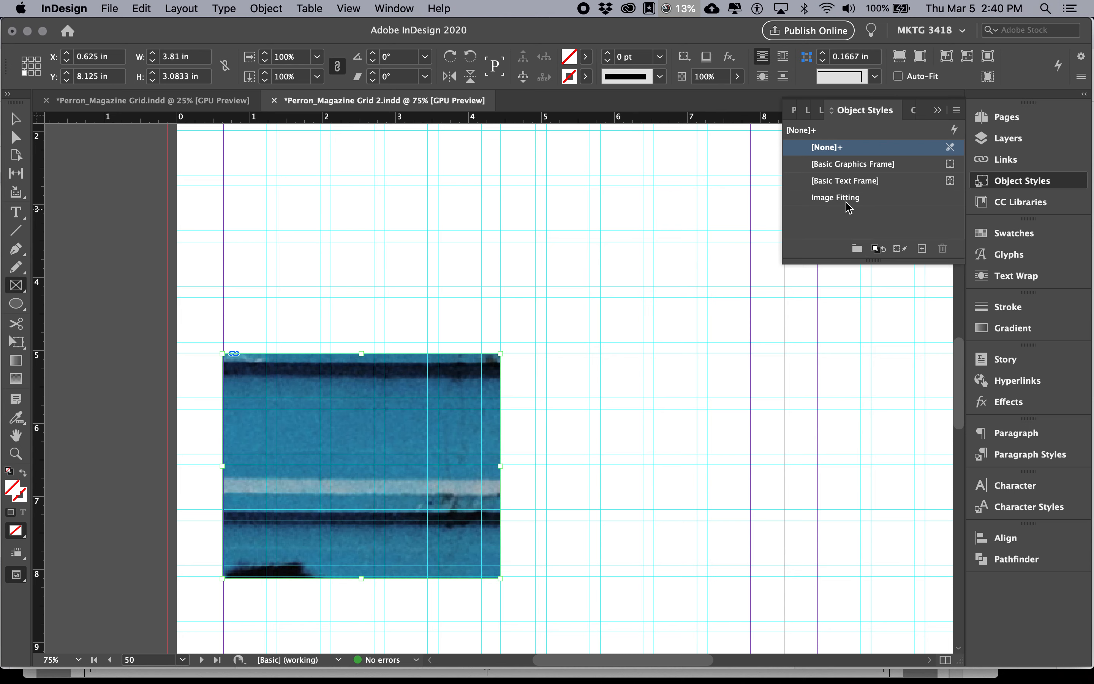
{"action": "left_click", "coordinate": [847, 200]}
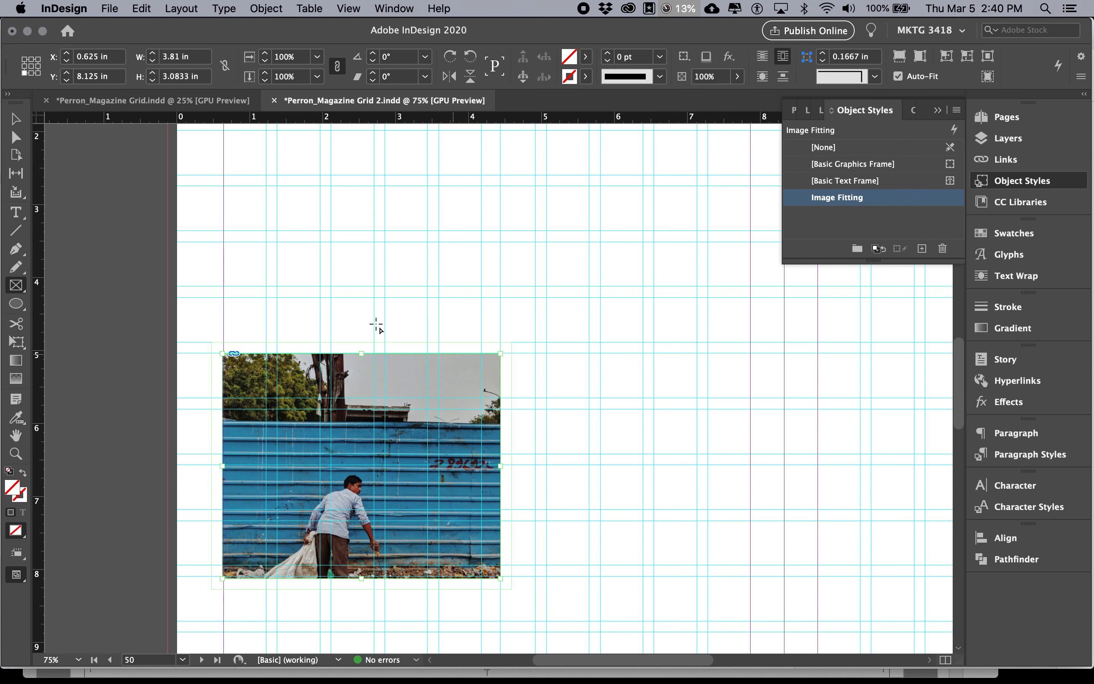
Resize the image frame from its edges and corner to about 4.28 in wide and 5.38 in high
{"action": "key", "text": "v"}
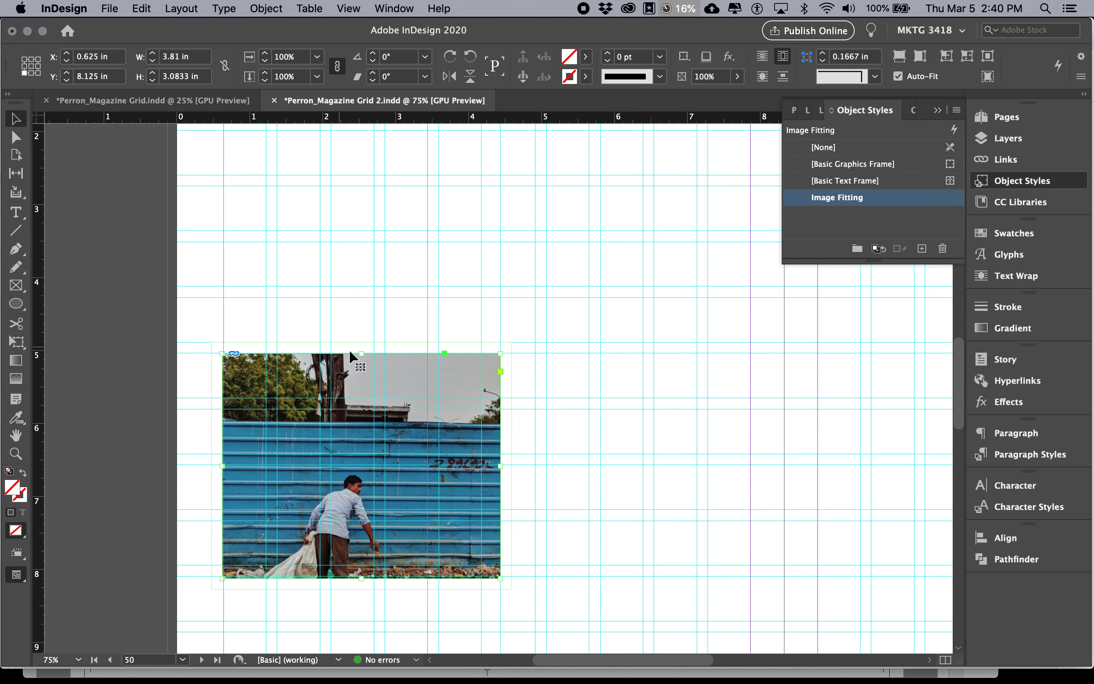
{"action": "left_click_drag", "start_coordinate": [362, 353], "coordinate": [357, 242]}
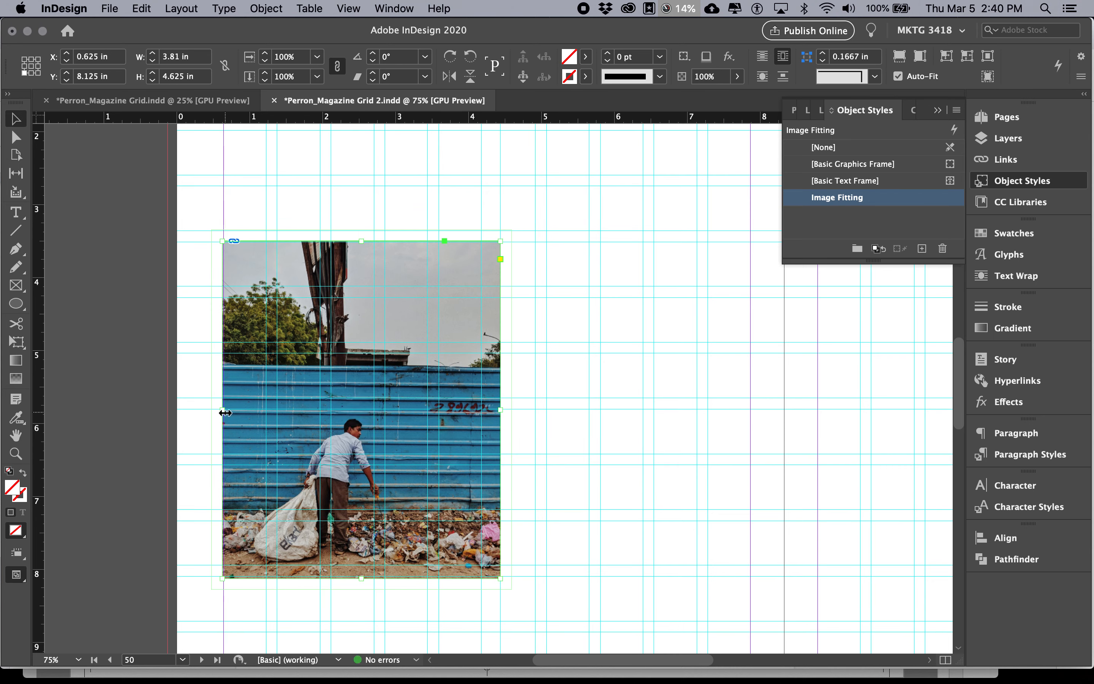
{"action": "left_click_drag", "start_coordinate": [222, 409], "coordinate": [275, 409]}
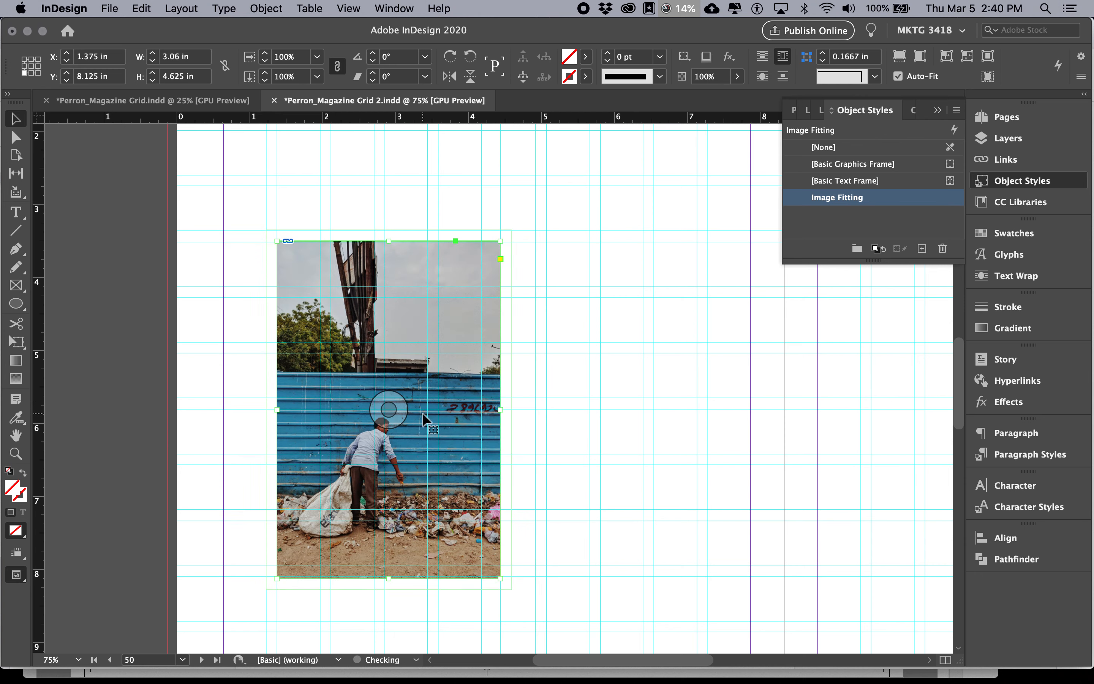
{"action": "left_click_drag", "start_coordinate": [500, 409], "coordinate": [596, 416]}
{"action": "left_click_drag", "start_coordinate": [600, 241], "coordinate": [589, 187]}
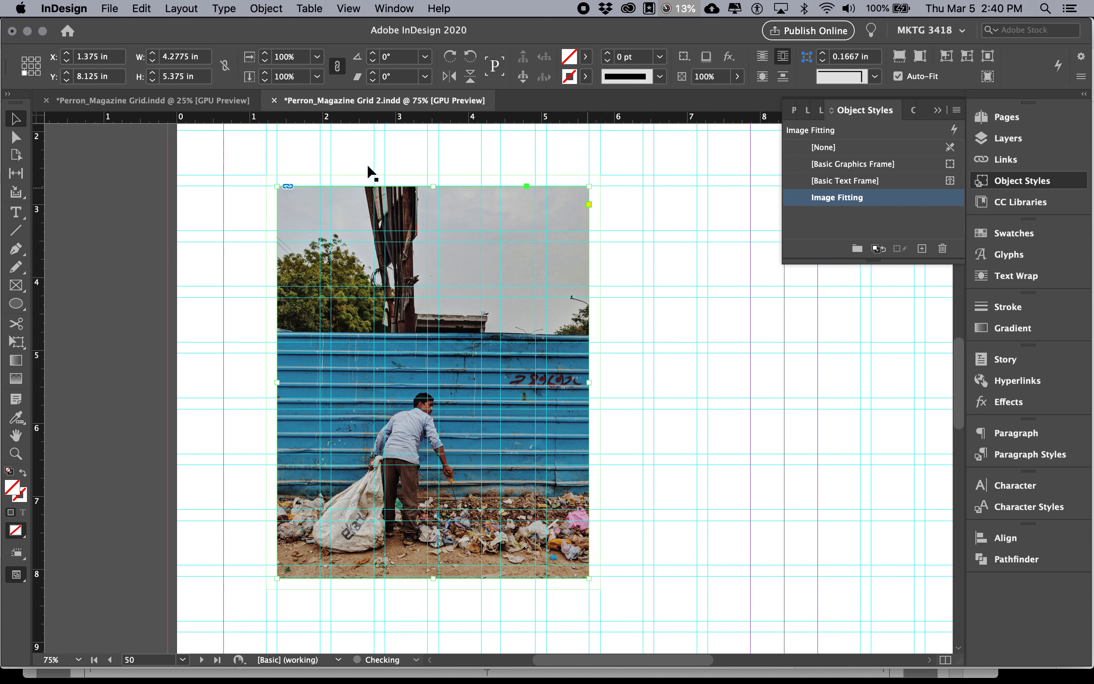
Draw a text frame against the image's right edge and enter the sample text "jfdlksdfldsj"
{"action": "left_click", "coordinate": [17, 214]}
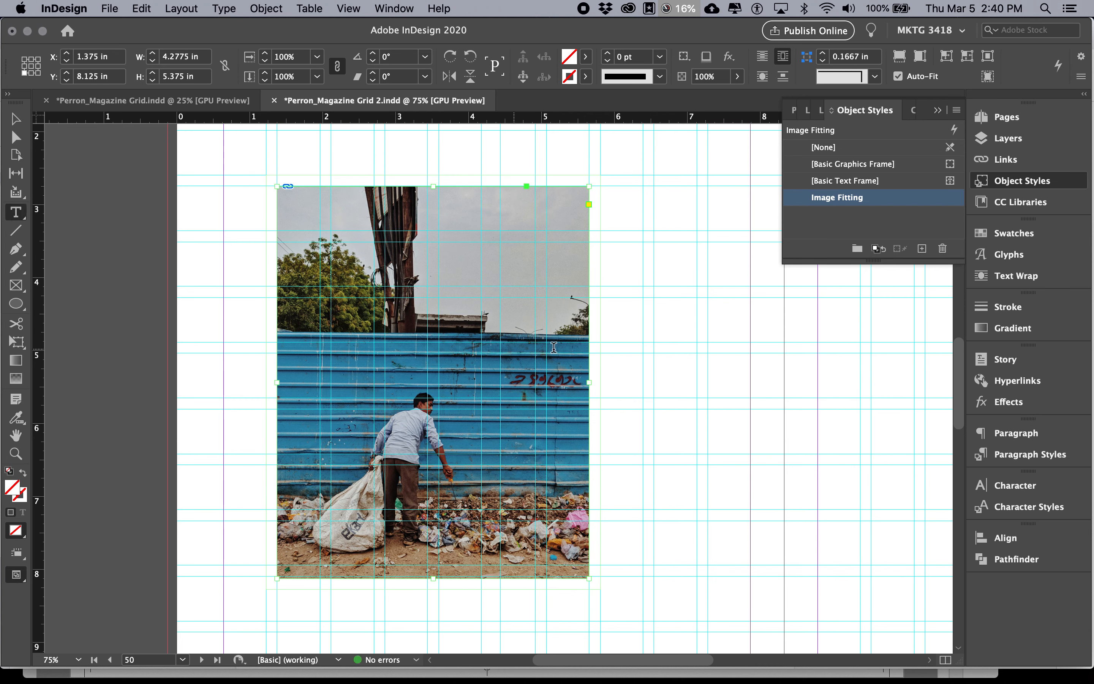
{"action": "left_click", "coordinate": [589, 291]}
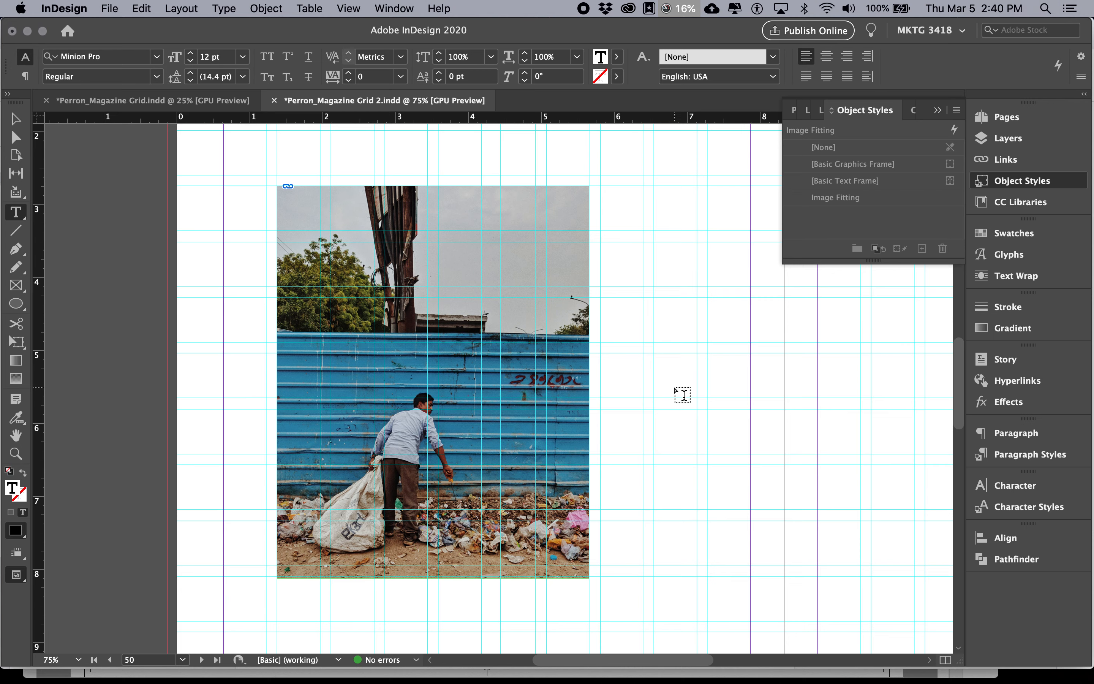
{"action": "left_click_drag", "start_coordinate": [602, 299], "coordinate": [751, 478]}
{"action": "type", "text": "jfdlksdfldsj"}
{"action": "key", "text": "Escape"}
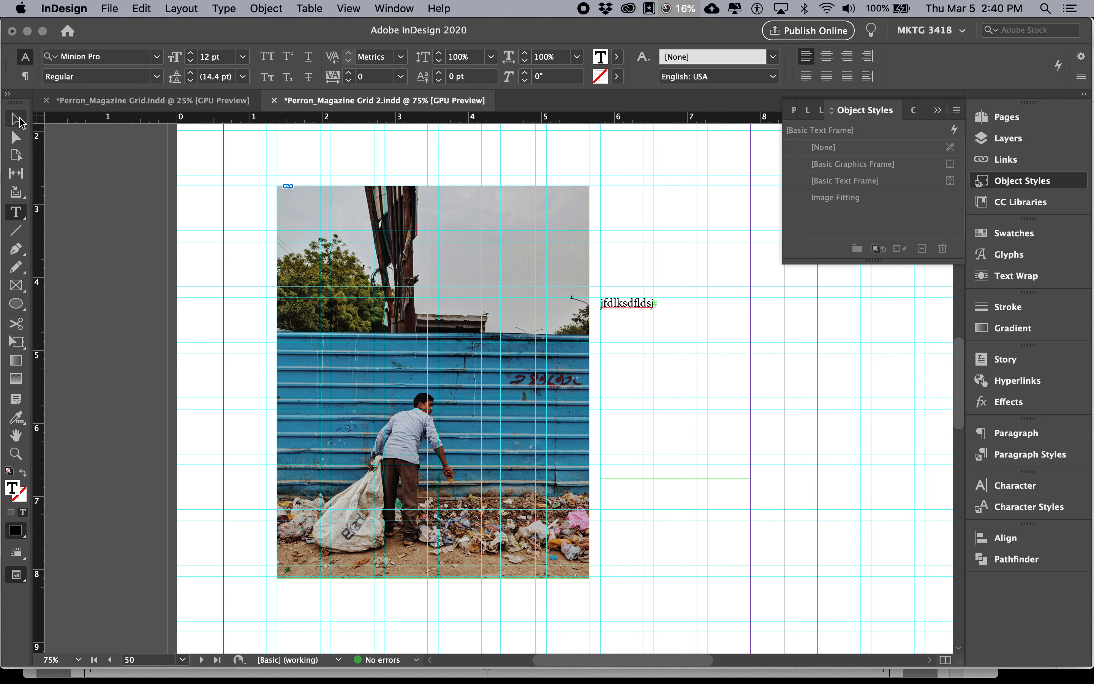
Select the text frame overlapping the image, apply the Image Fitting object style and reapply it after checking the style options
{"action": "left_click", "coordinate": [588, 322]}
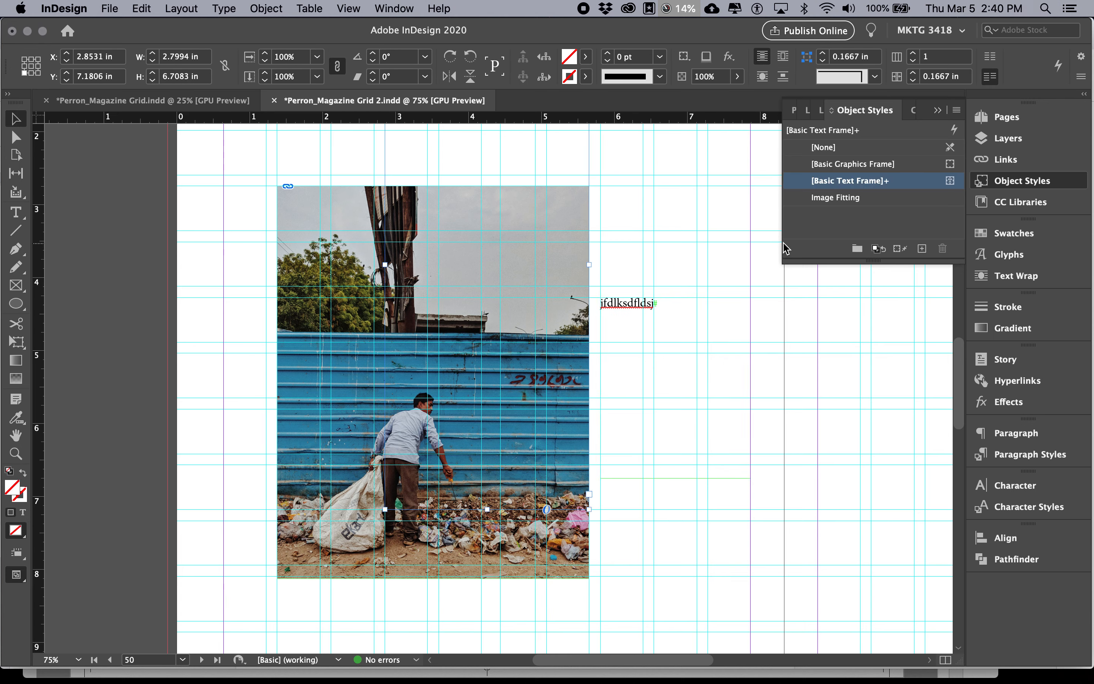
{"action": "left_click", "coordinate": [827, 199]}
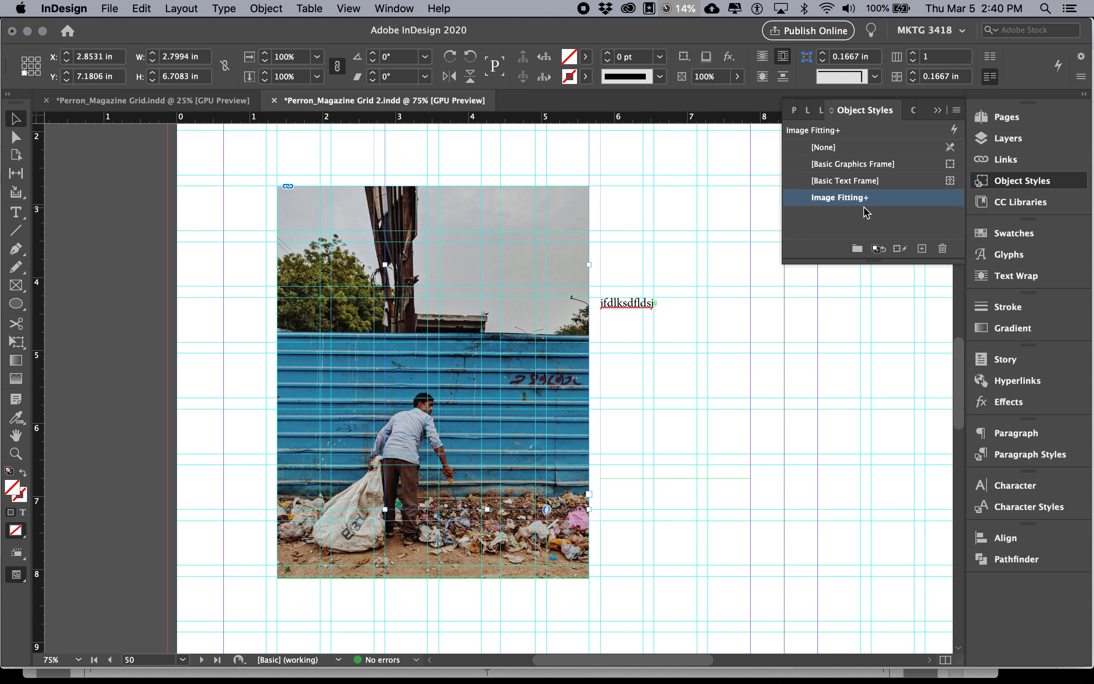
{"action": "left_click", "coordinate": [957, 111]}
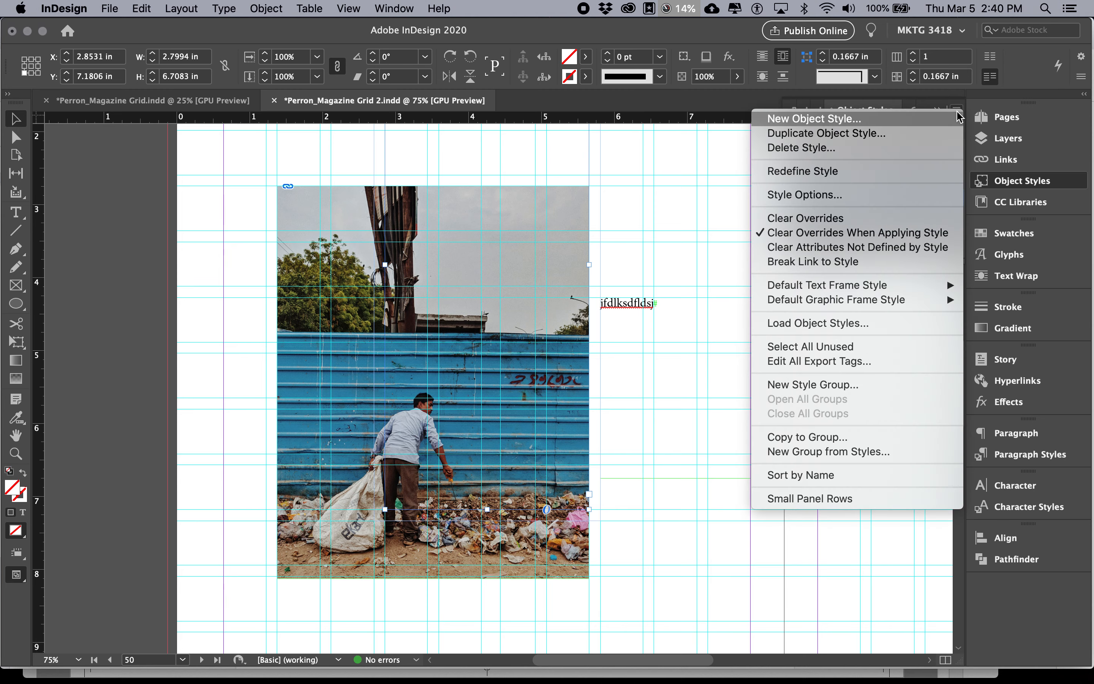
{"action": "left_click", "coordinate": [547, 245]}
{"action": "left_click", "coordinate": [666, 246]}
{"action": "left_click", "coordinate": [579, 247]}
{"action": "left_click", "coordinate": [850, 197]}
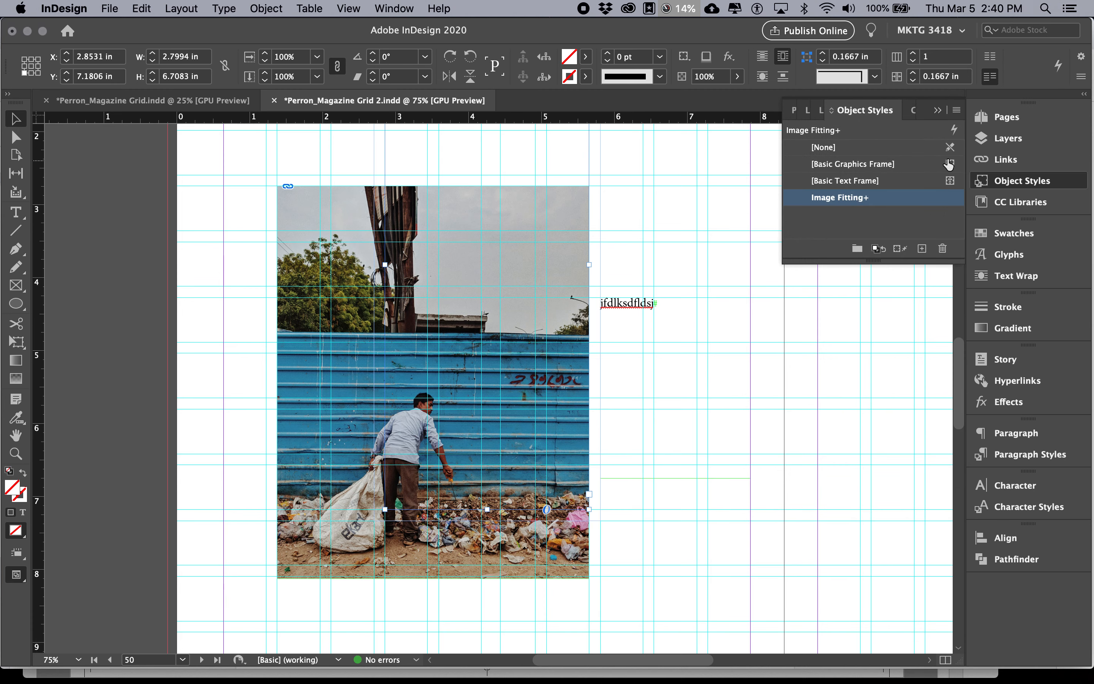
Try to clear the selected text frame's overrides and the attributes not defined by the Image Fitting style
{"action": "left_click", "coordinate": [957, 111]}
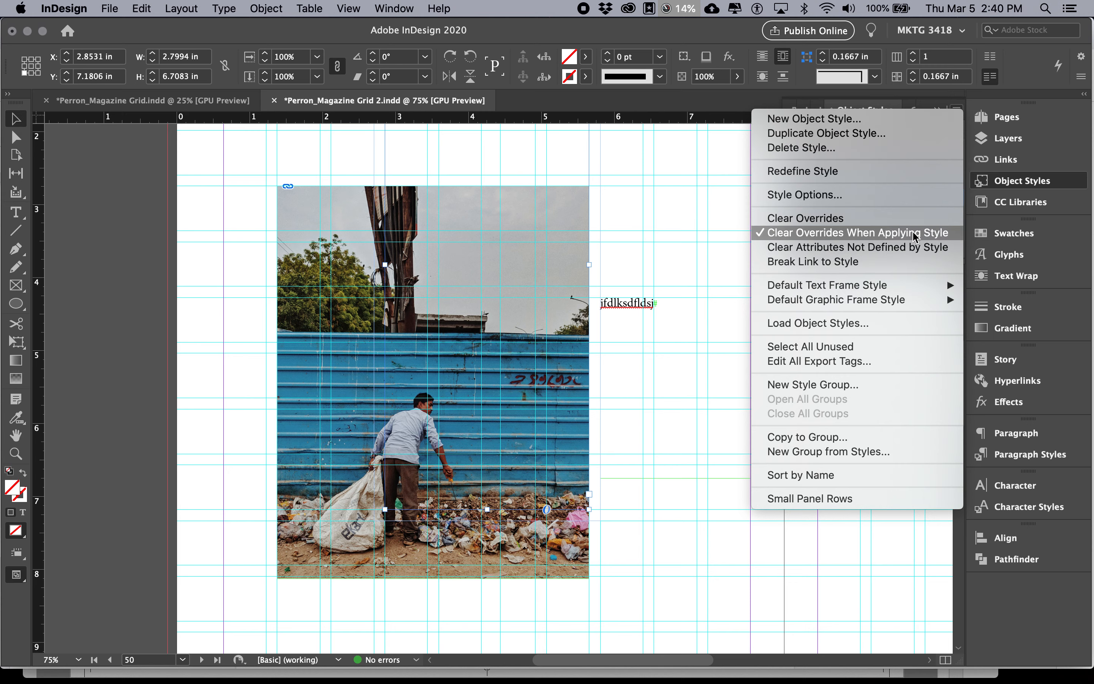
{"action": "left_click", "coordinate": [884, 220]}
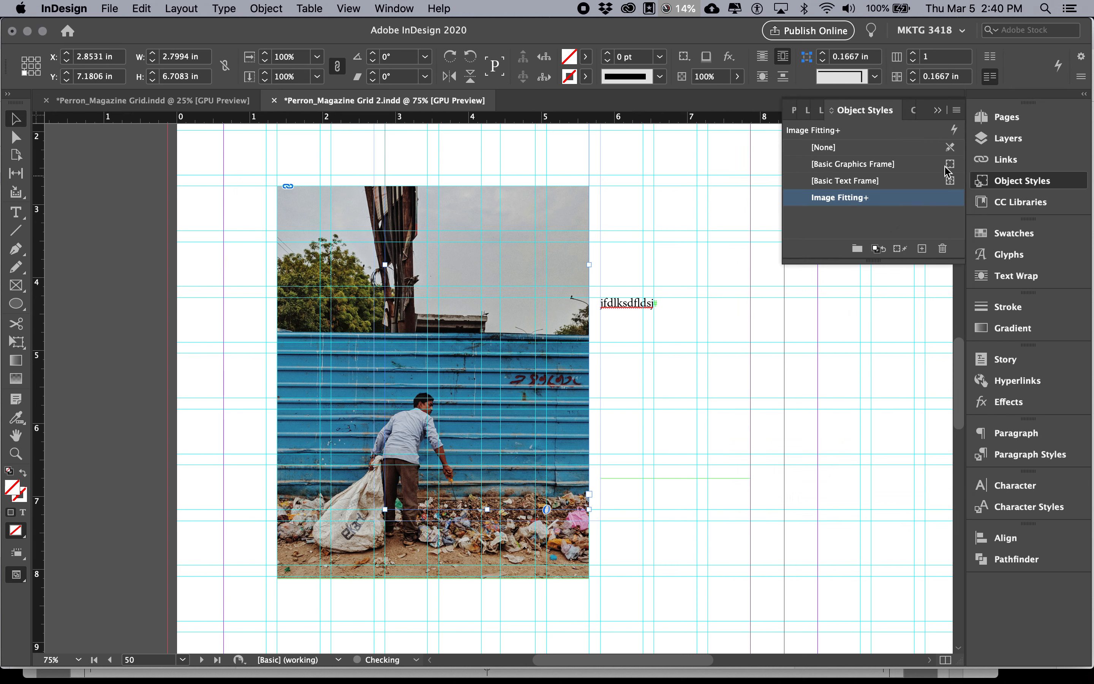
{"action": "left_click", "coordinate": [956, 110]}
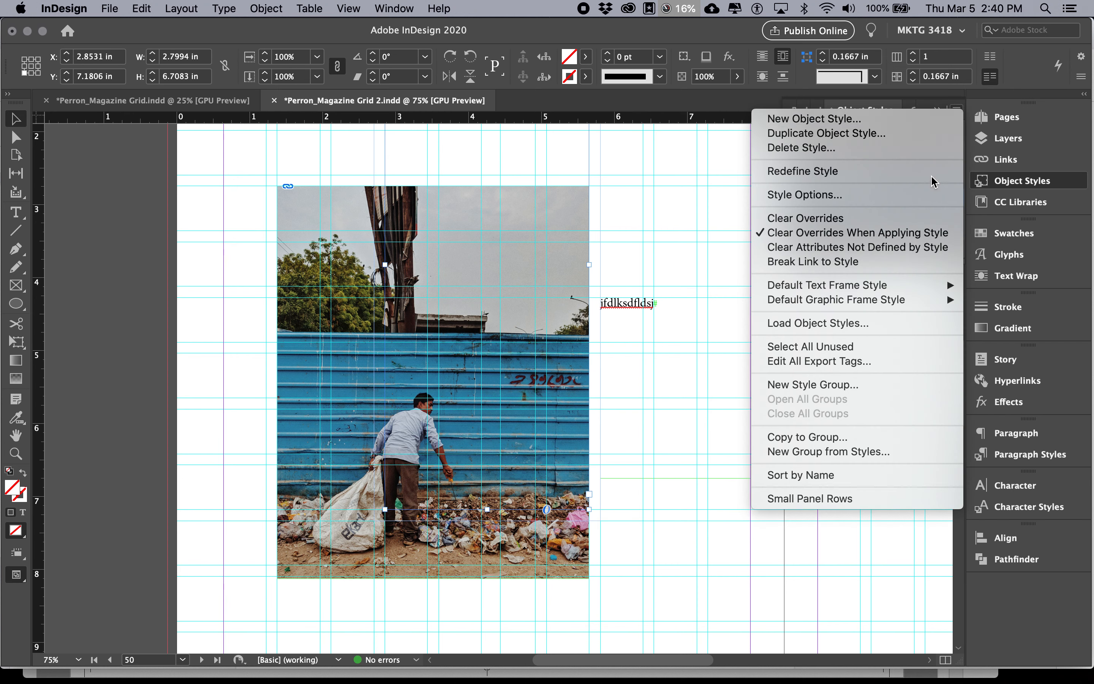
{"action": "left_click", "coordinate": [914, 247]}
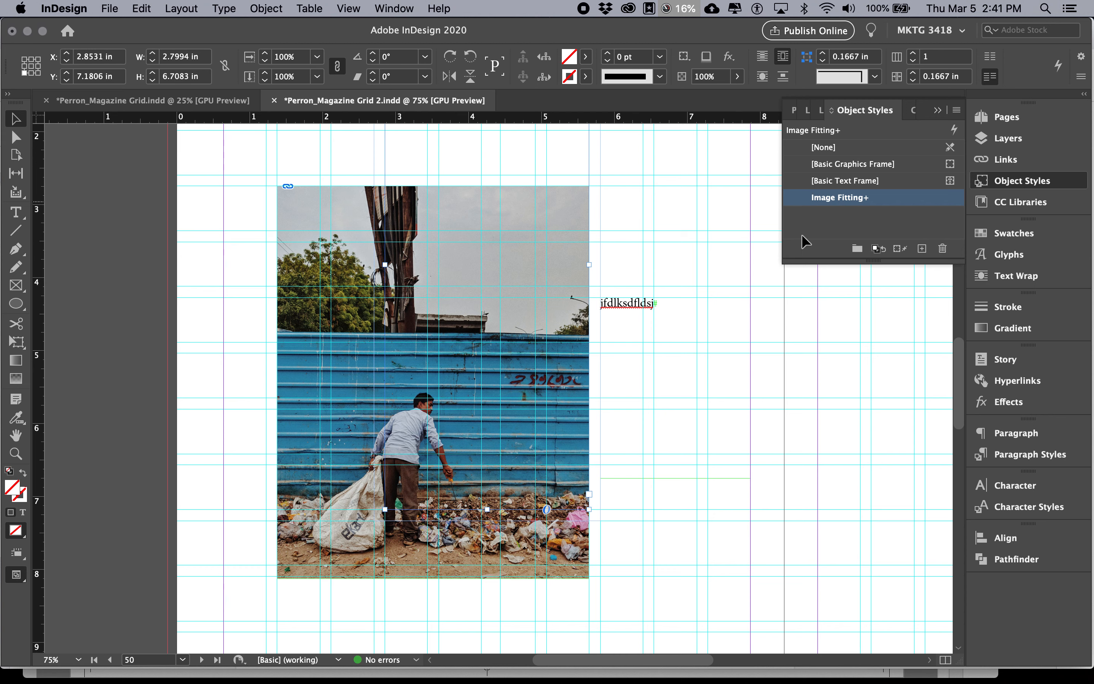
Try clearing the style overrides again and reapply Image Fitting to the text frame using Apply Style, Clear All
{"action": "right_click", "coordinate": [887, 201]}
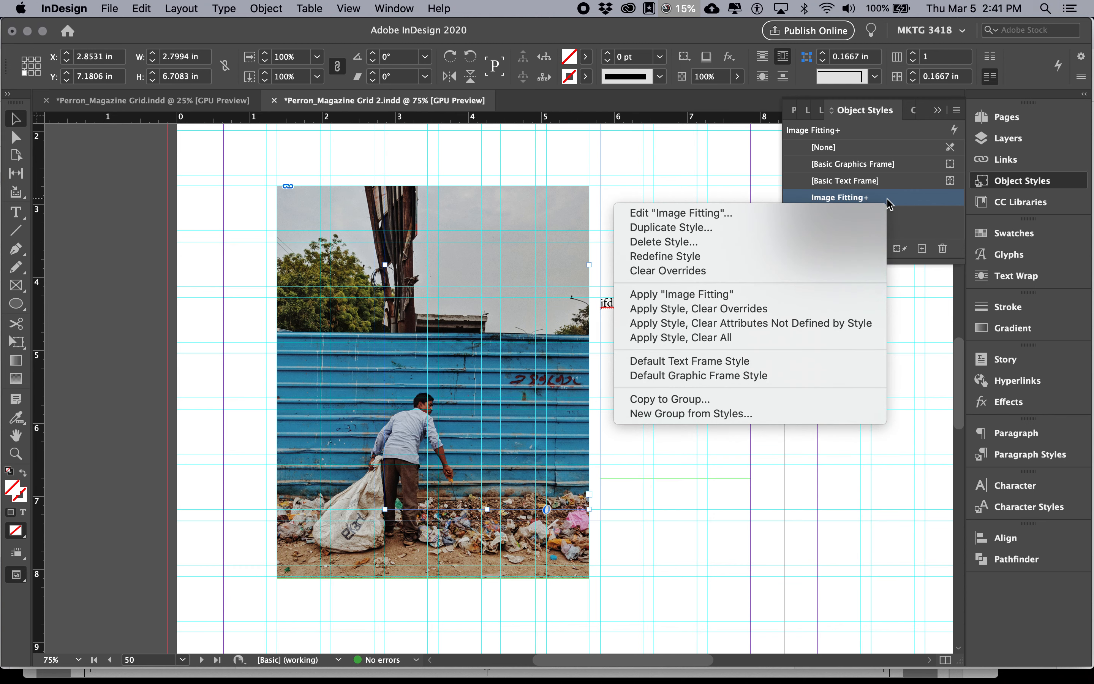
{"action": "left_click", "coordinate": [849, 267]}
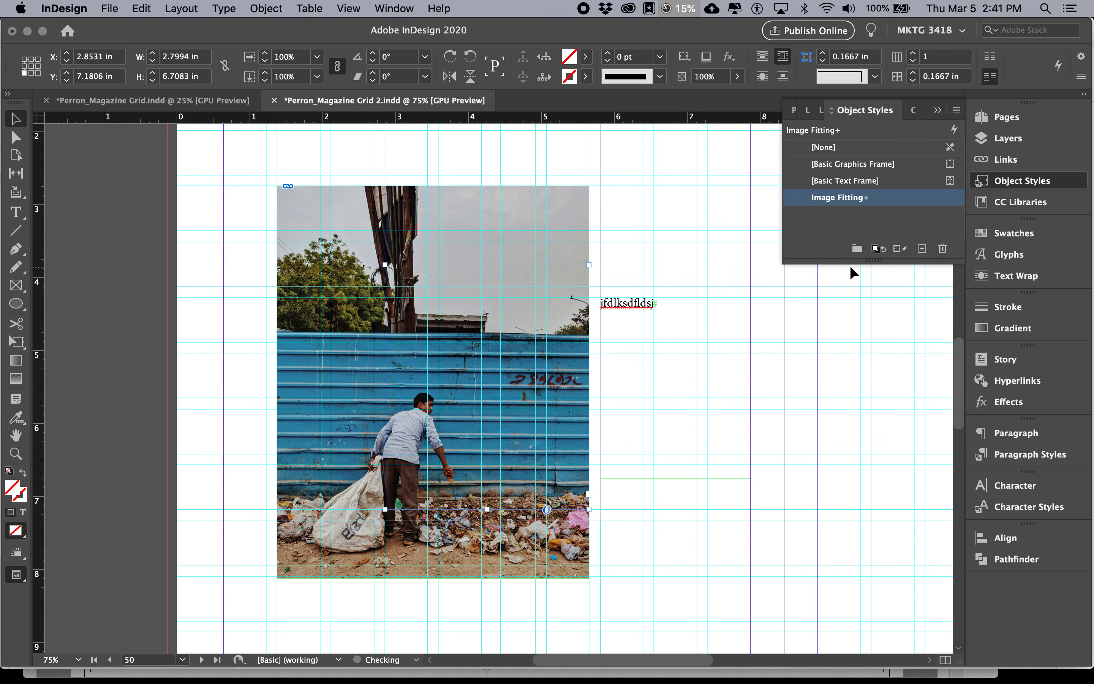
{"action": "left_click", "coordinate": [720, 263]}
{"action": "left_click", "coordinate": [568, 267]}
{"action": "left_click", "coordinate": [891, 199]}
{"action": "right_click", "coordinate": [893, 203]}
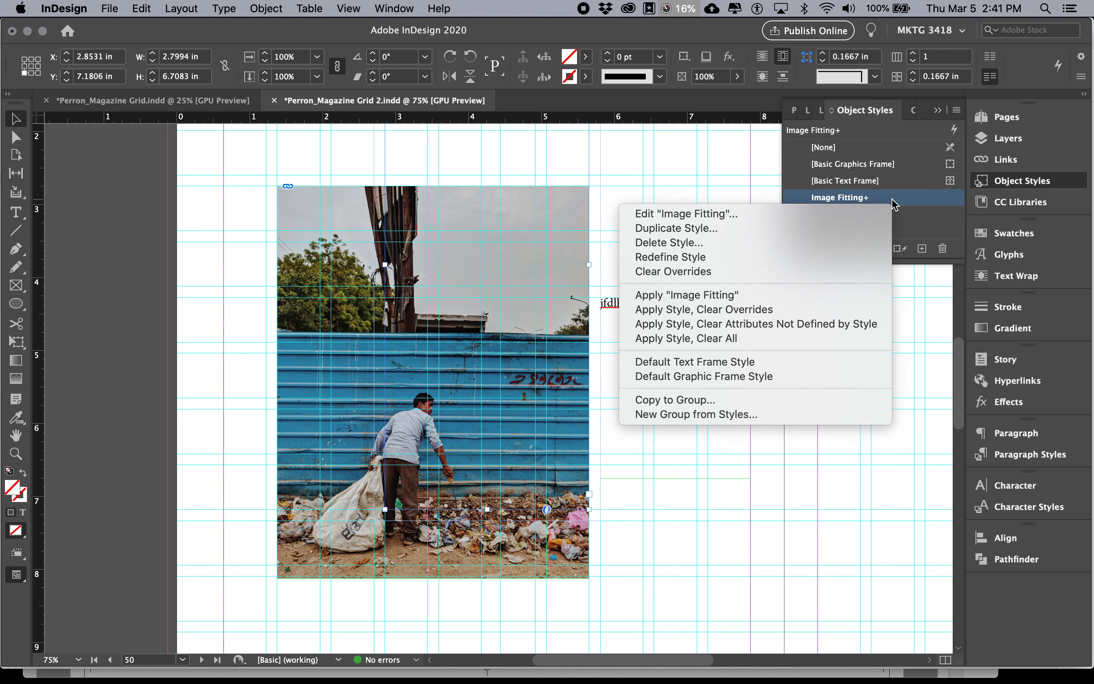
{"action": "left_click", "coordinate": [813, 340]}
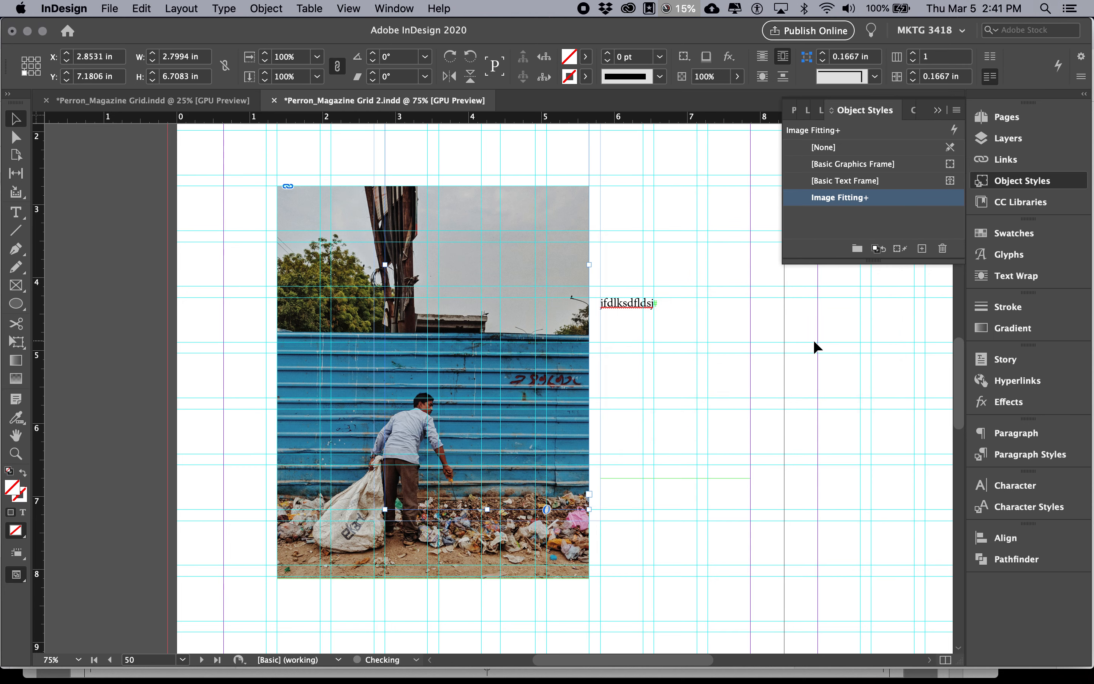
Select the text frame overlapping the image and delete it
{"action": "left_click", "coordinate": [602, 260]}
{"action": "left_click", "coordinate": [588, 263]}
{"action": "scroll", "coordinate": [637, 270], "scroll_direction": "up", "scroll_amount": 5}
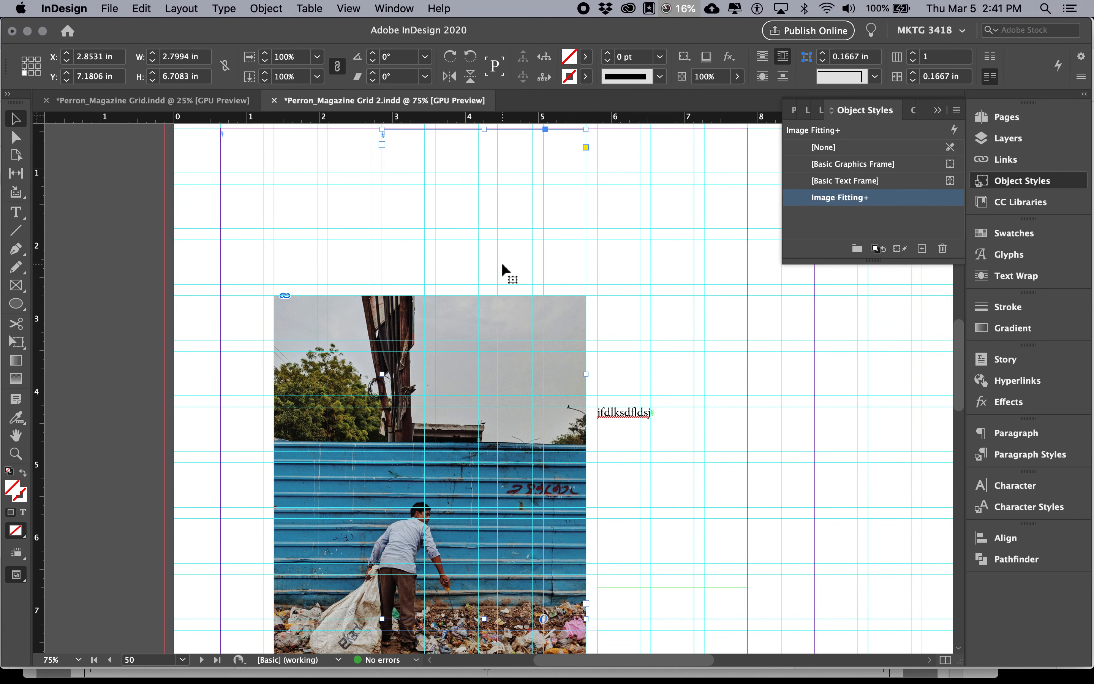
{"action": "key", "text": "Delete"}
Test the text wrap by moving the image frame toward the sample text and partway back
{"action": "left_click", "coordinate": [488, 339]}
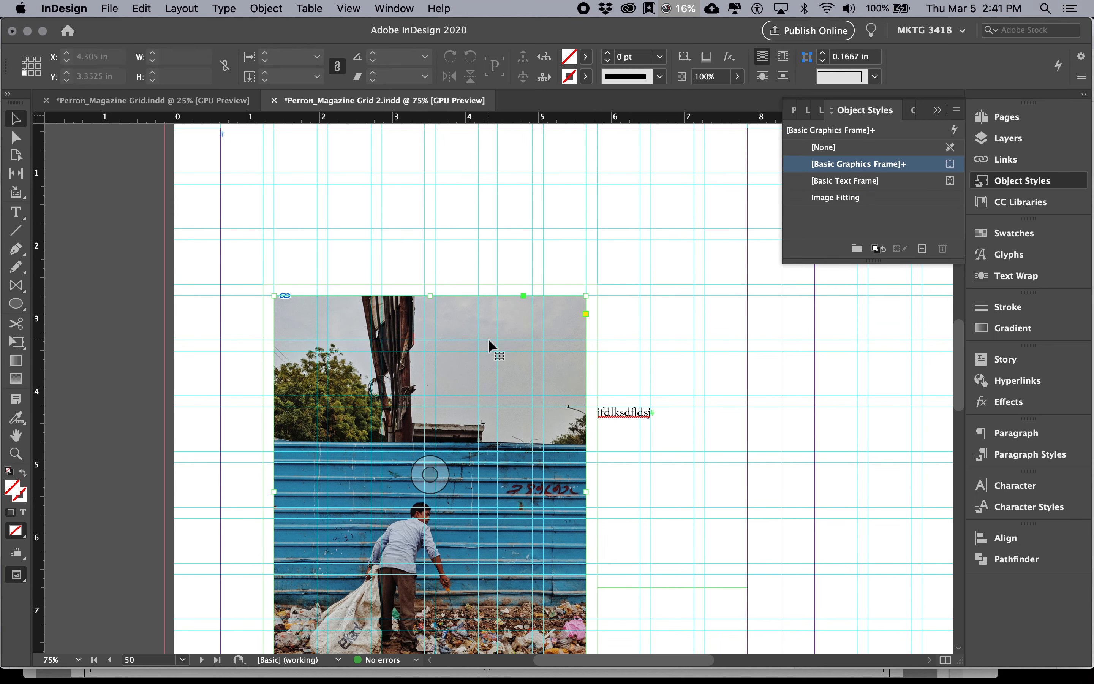
{"action": "left_click", "coordinate": [623, 410]}
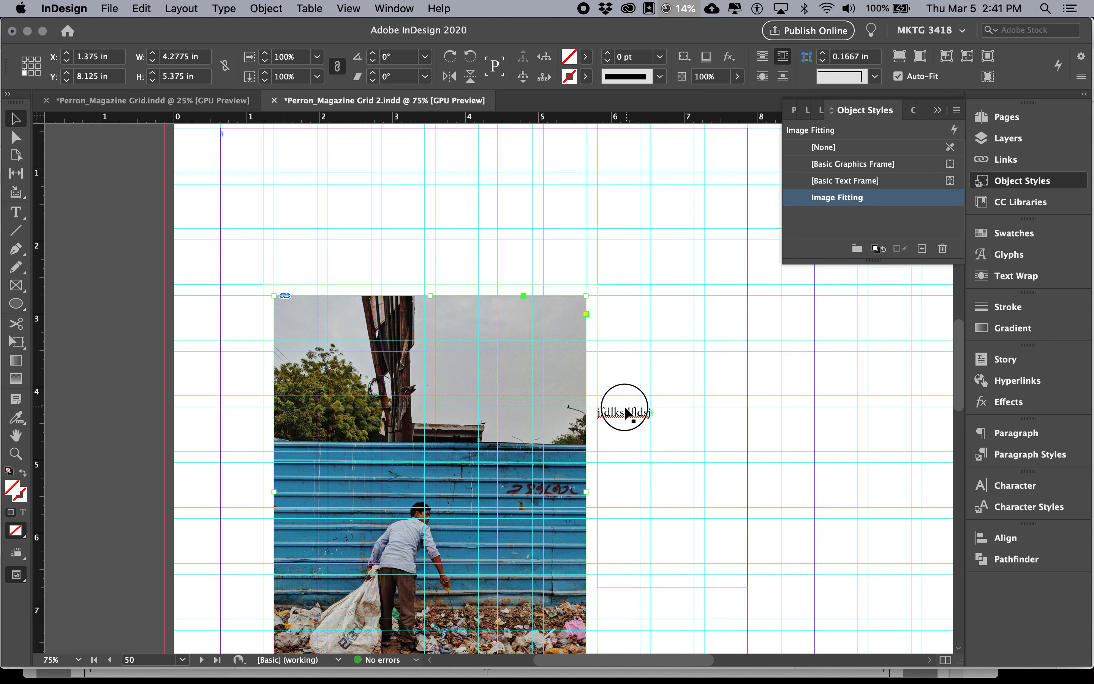
{"action": "left_click", "coordinate": [567, 365]}
{"action": "scroll", "coordinate": [611, 347], "scroll_direction": "down", "scroll_amount": 2}
{"action": "scroll", "coordinate": [612, 349], "scroll_direction": "down", "scroll_amount": 2}
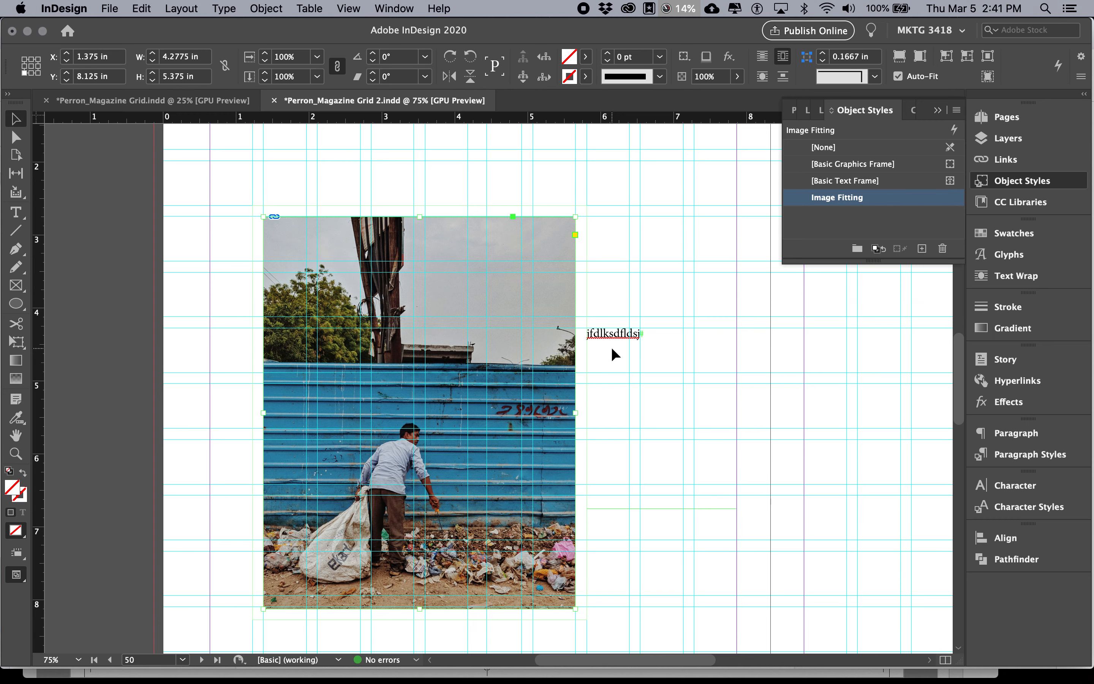
{"action": "left_click_drag", "start_coordinate": [516, 325], "coordinate": [622, 307]}
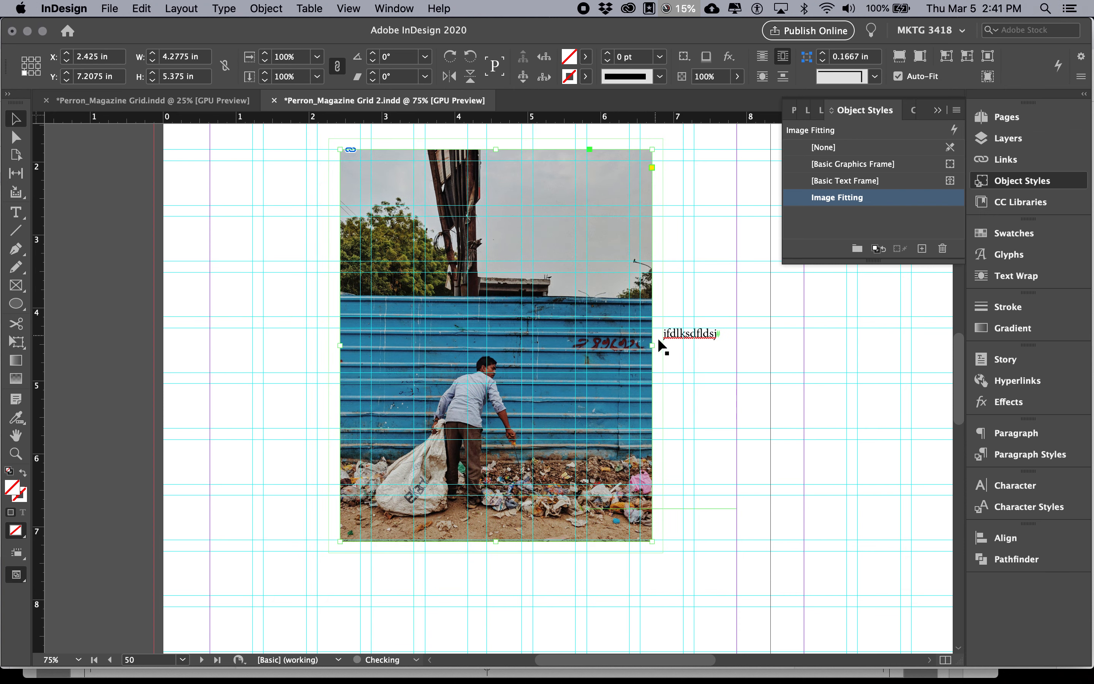
{"action": "left_click_drag", "start_coordinate": [649, 376], "coordinate": [584, 387]}
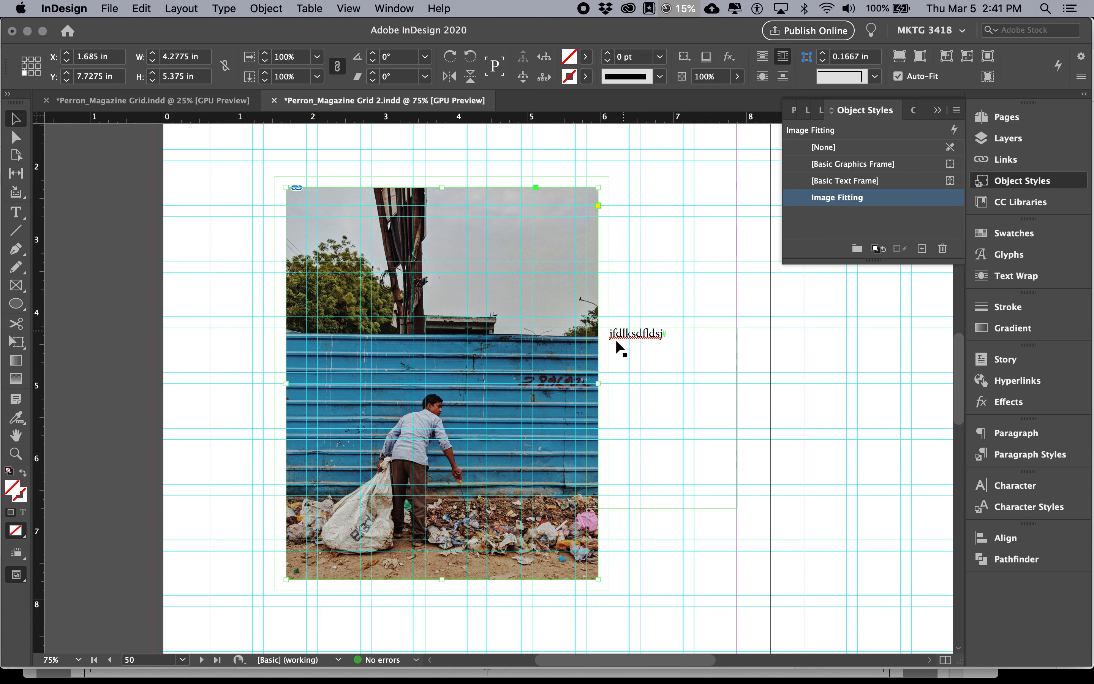
Delete the image frame together with the sample text frame
{"action": "left_click", "coordinate": [630, 344], "text": "shift"}
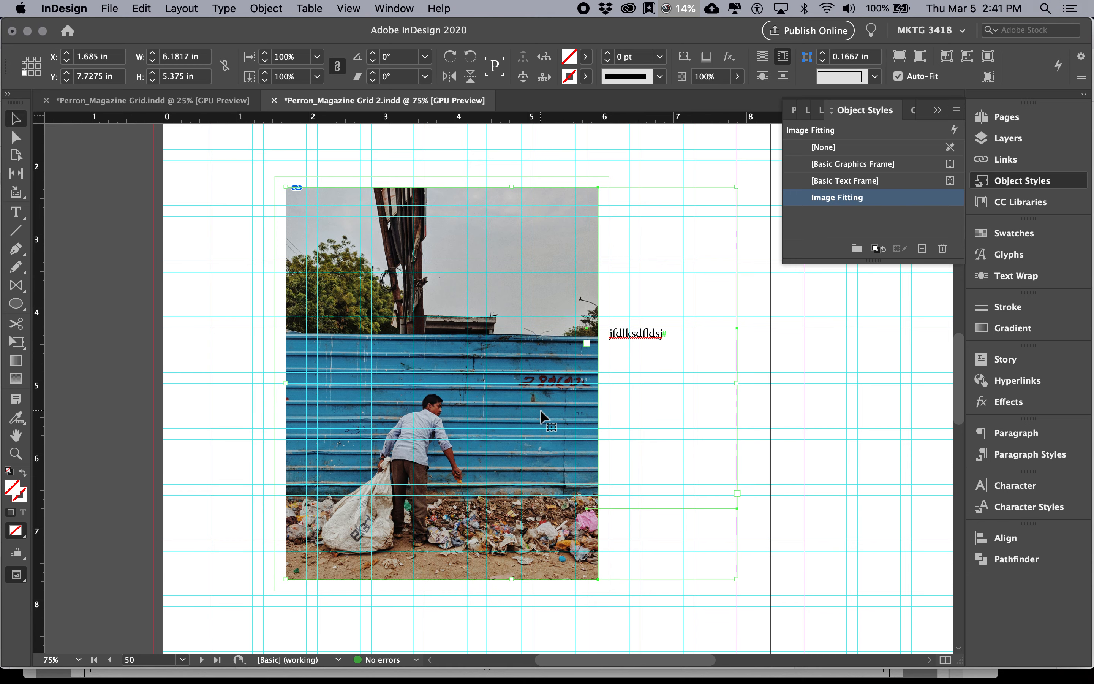
{"action": "key", "text": "Delete"}
Apply the Image Fitting object style to the yellow plastic bottle image spanning pages 48 and 49, and check its wrap boundary
{"action": "key", "text": "super+minus"}
{"action": "scroll", "coordinate": [714, 231], "scroll_direction": "up", "scroll_amount": 10}
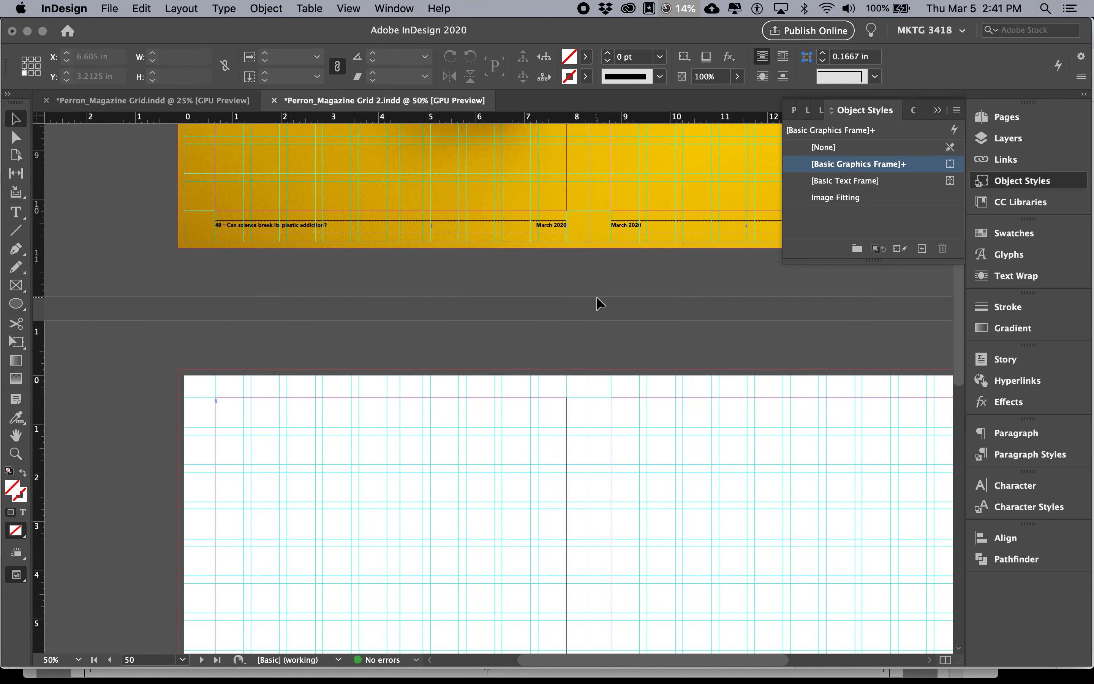
{"action": "left_click", "coordinate": [622, 303]}
{"action": "scroll", "coordinate": [600, 326], "scroll_direction": "up", "scroll_amount": 3}
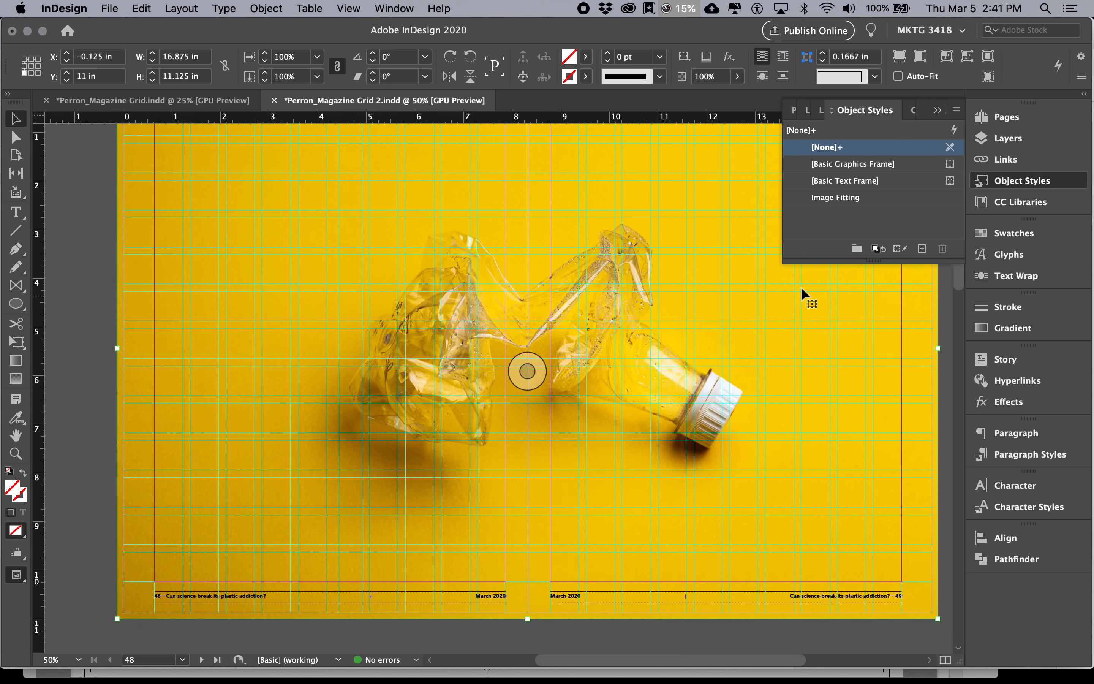
{"action": "scroll", "coordinate": [580, 320], "scroll_direction": "up", "scroll_amount": 2}
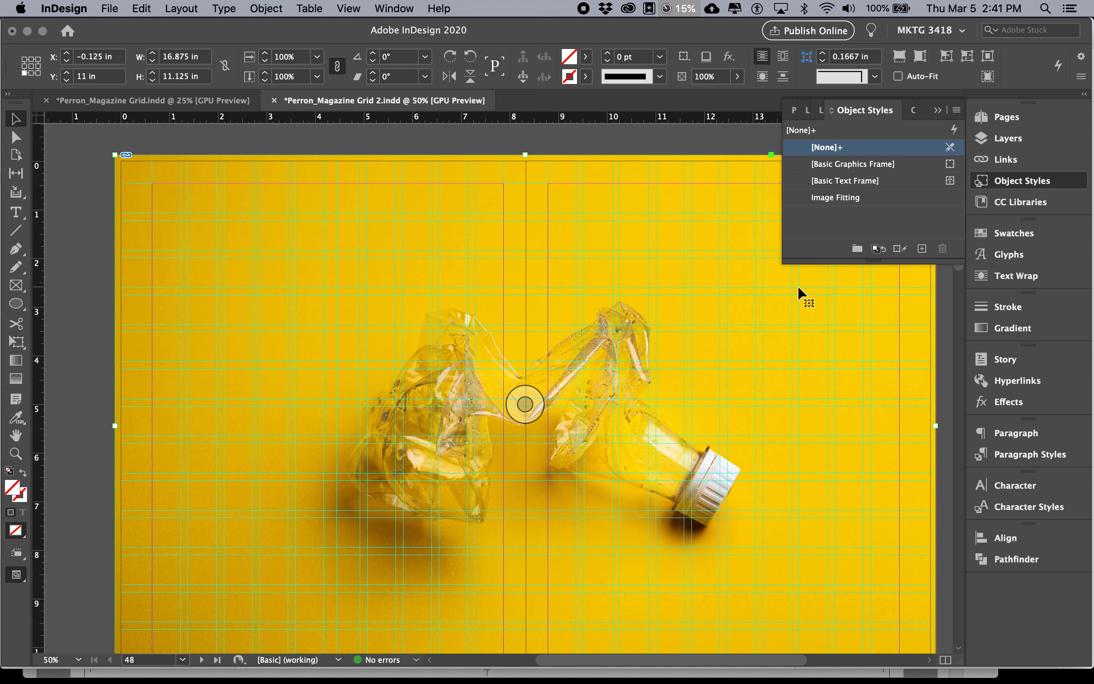
{"action": "left_click", "coordinate": [818, 200]}
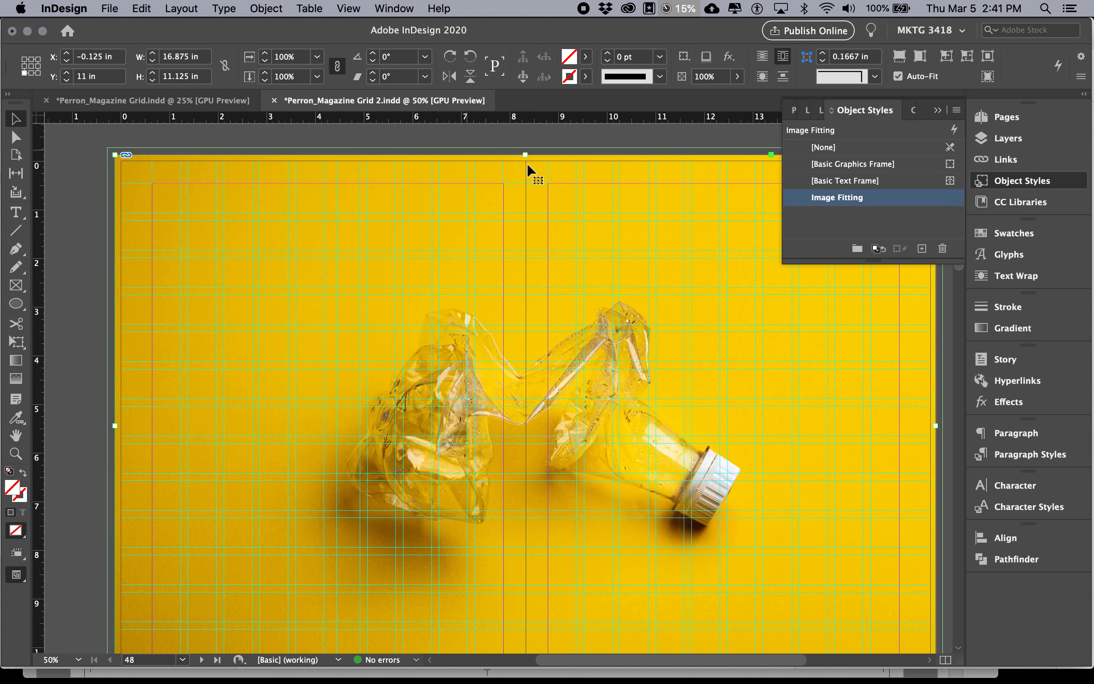
{"action": "scroll", "coordinate": [459, 235], "scroll_direction": "down", "scroll_amount": 3}
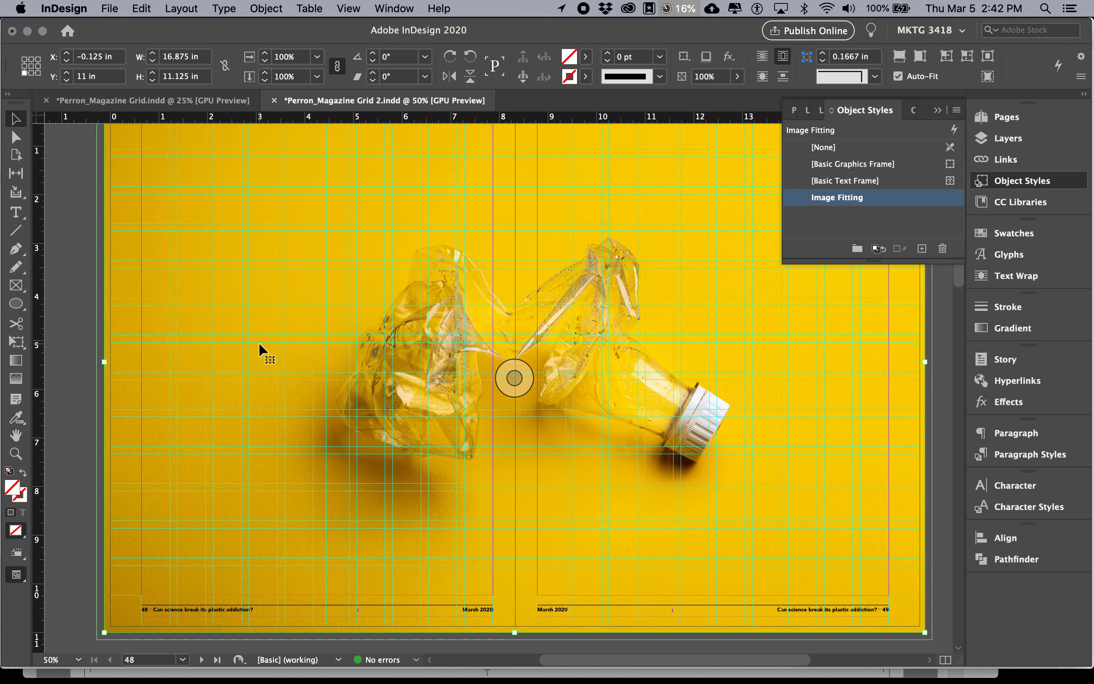
{"action": "mouse_move", "coordinate": [104, 632]}
{"action": "left_mouse_down"}
{"action": "mouse_move", "coordinate": [237, 477]}
{"action": "mouse_move", "coordinate": [278, 473]}
{"action": "mouse_move", "coordinate": [135, 459]}
{"action": "mouse_move", "coordinate": [141, 509]}
{"action": "mouse_move", "coordinate": [105, 632]}
{"action": "left_mouse_up"}
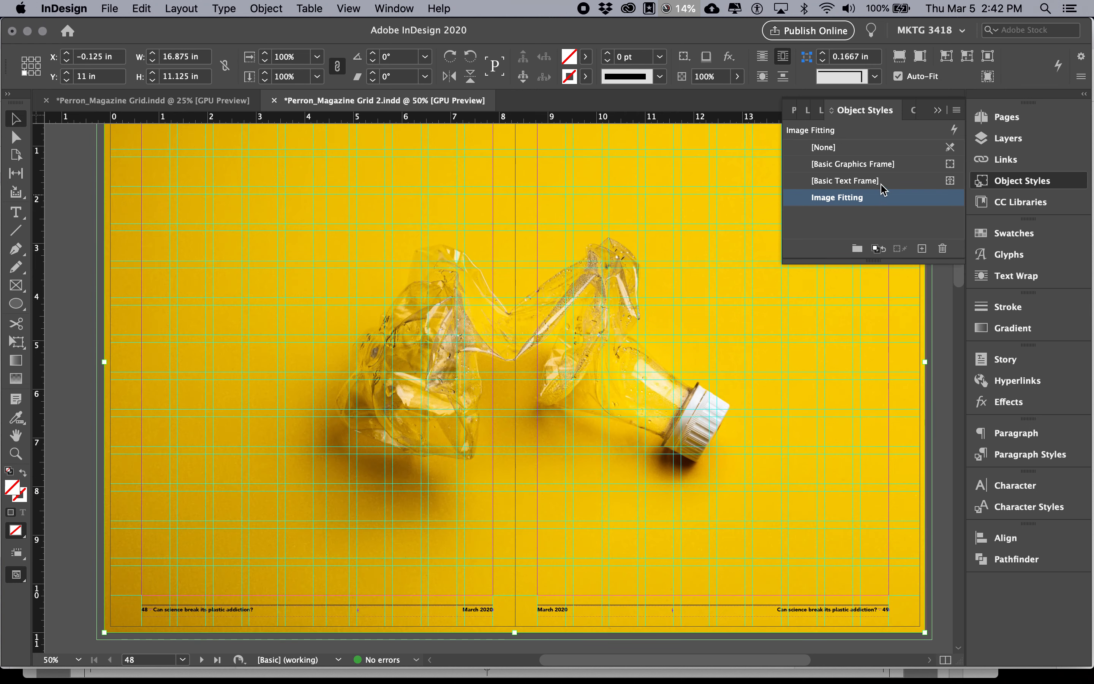
Switch to the Magazine Article / Grid document in Chrome and highlight the style name "Image Fitting" in the instructions
{"action": "key", "text": "super+Tab"}
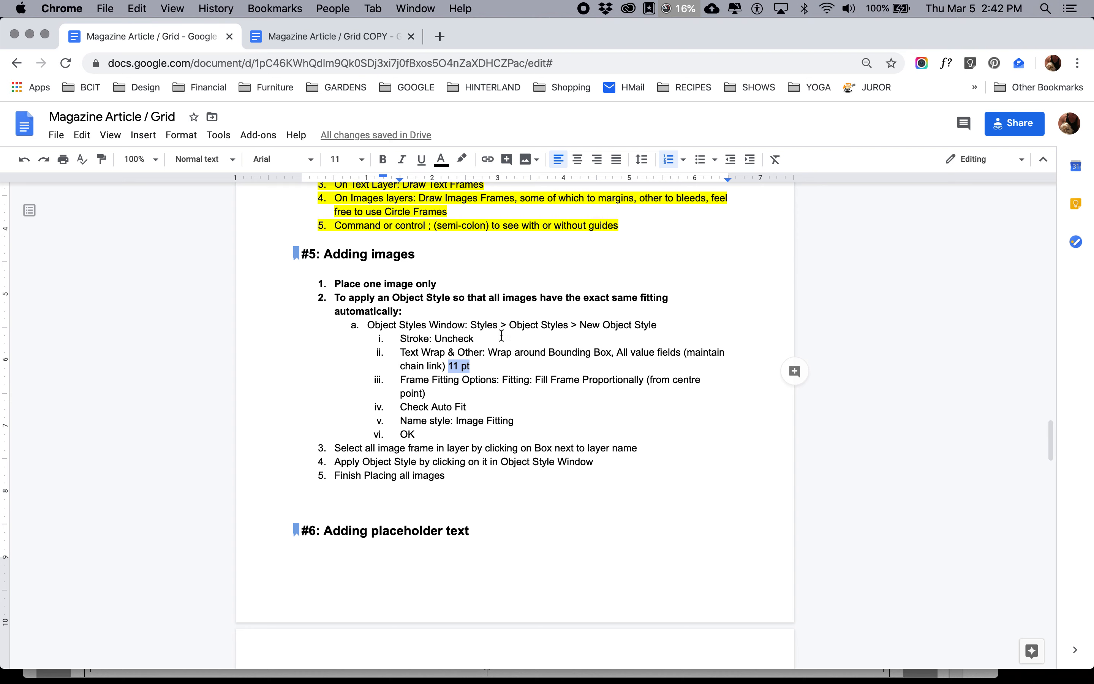
{"action": "left_click_drag", "start_coordinate": [514, 421], "coordinate": [477, 433]}
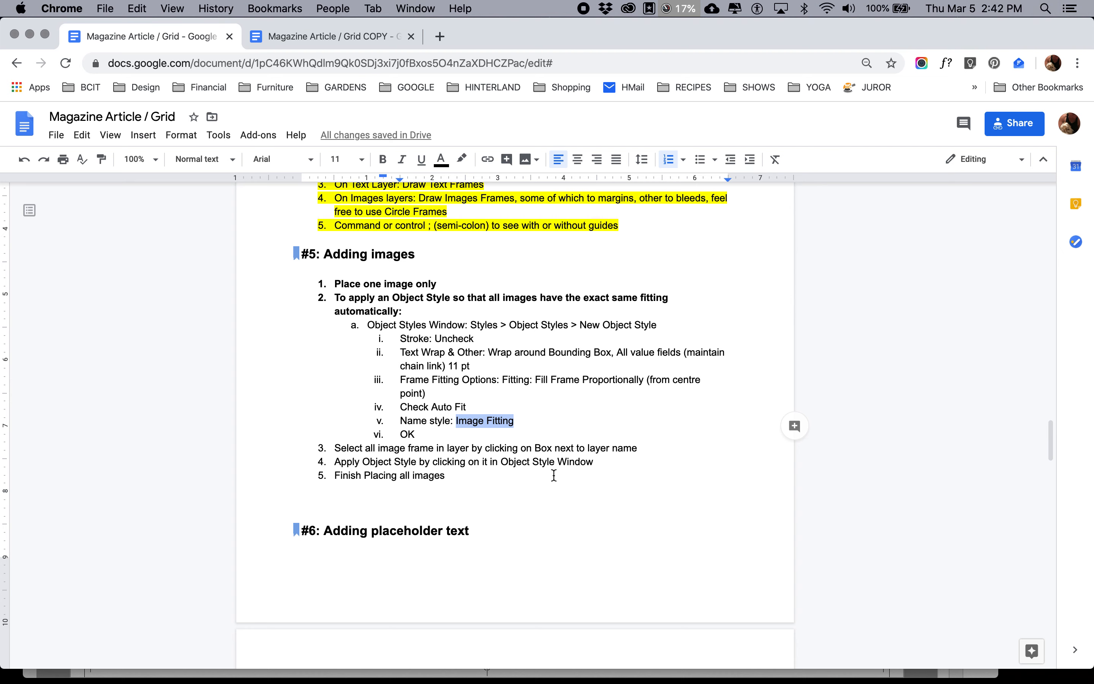